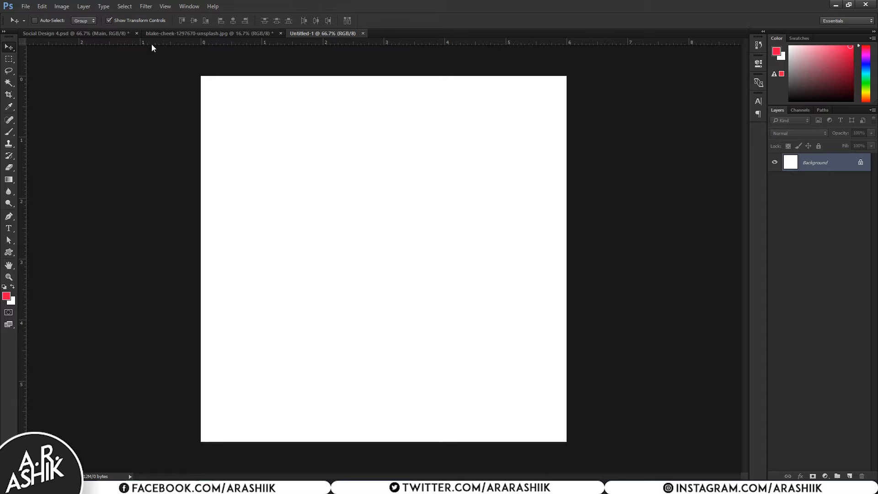
Copy the cut-out basketball figure layer from the blake-cheek photo into the Untitled-1 document and duplicate it there
click(221, 33)
click(838, 162)
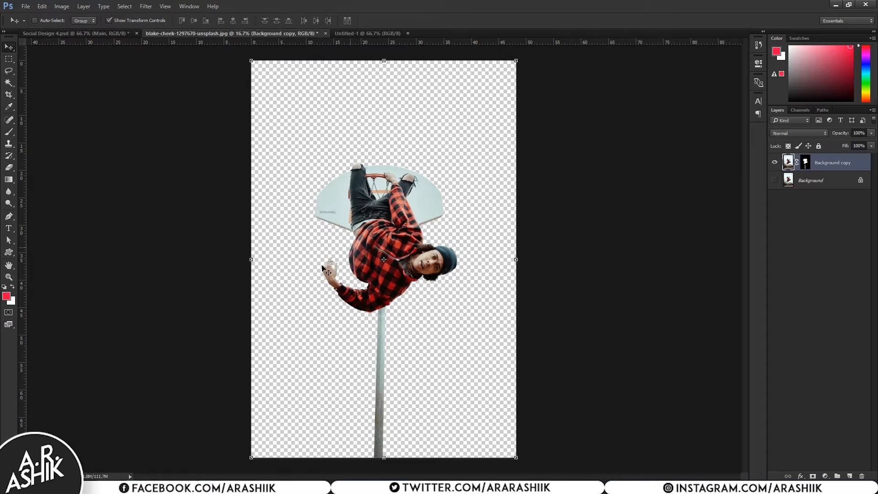
drag(364, 289, 462, 151)
key(ctrl+j)
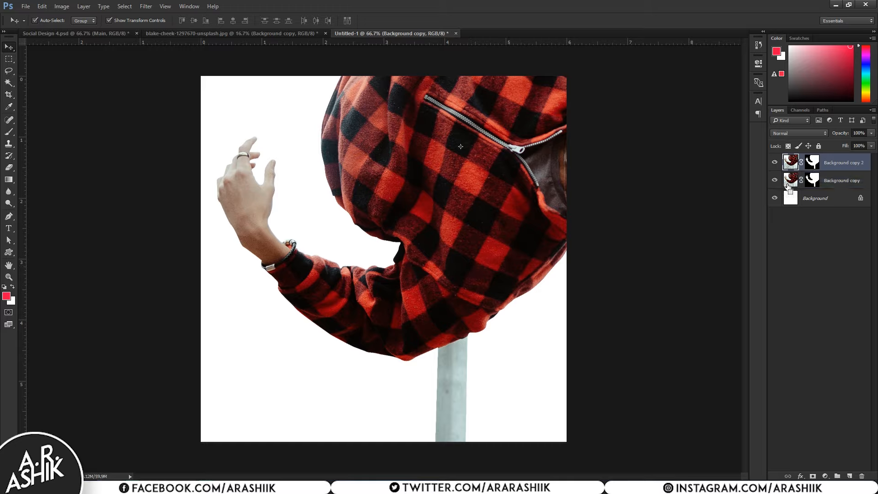
Hide the original Background copy layer and convert the duplicate, Background copy 2, to a smart object
click(775, 181)
right_click(838, 163)
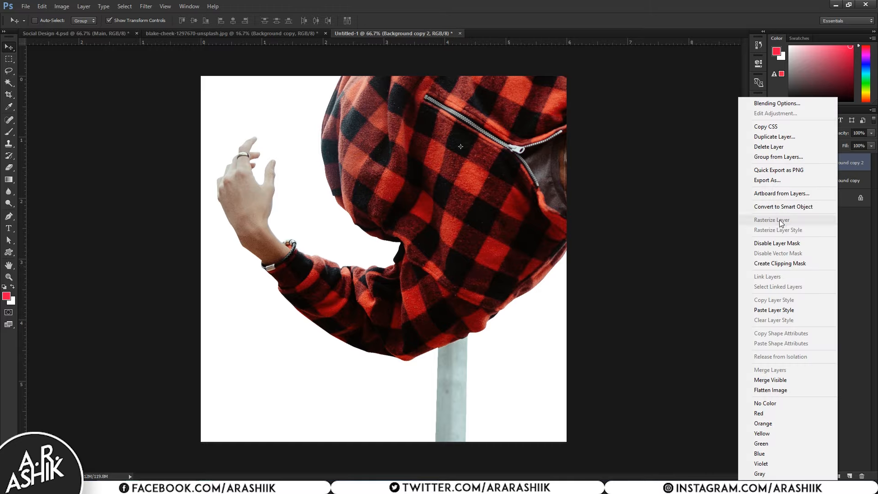
click(780, 205)
Scale the figure smart object to about 27.6%, rotate it slightly counter-clockwise and position it in the canvas with the pole meeting the lower edge
key(ctrl+t)
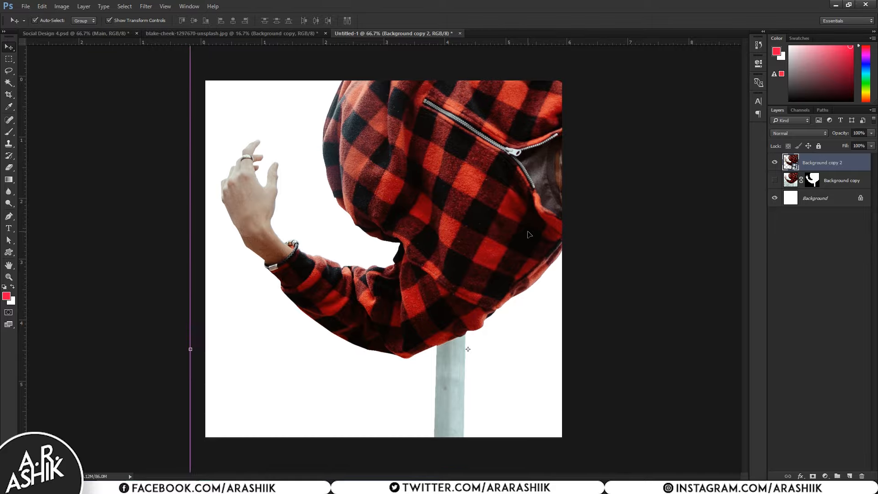
key(ctrl+0)
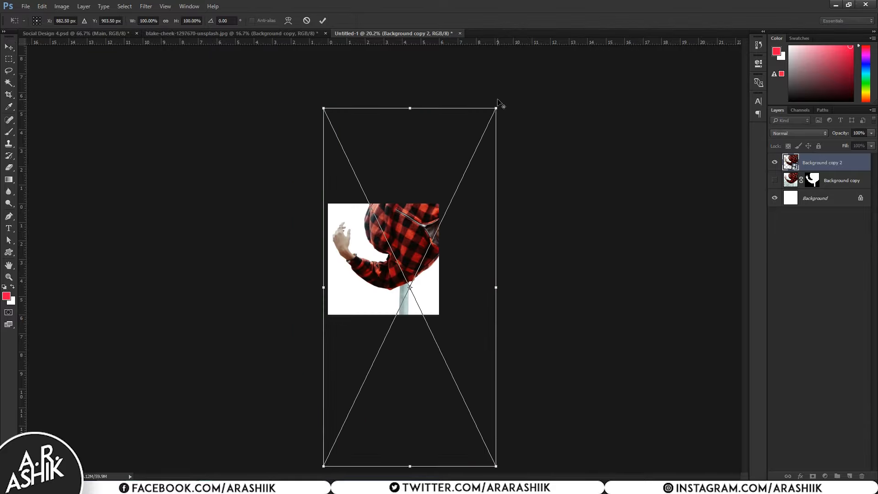
drag(498, 105, 440, 245)
drag(422, 276, 393, 292)
key(ctrl+0)
key(ctrl+minus)
drag(452, 185, 462, 168)
drag(433, 287, 433, 293)
drag(517, 201, 516, 198)
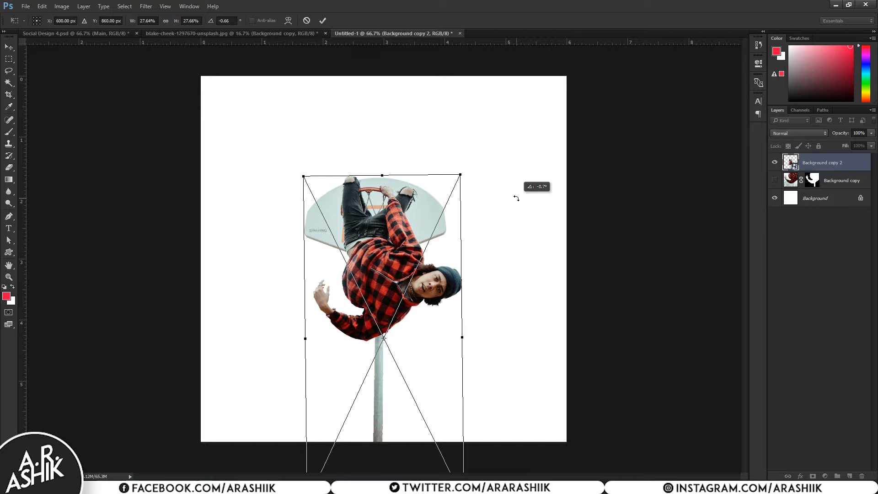
drag(516, 198, 517, 198)
key(Return)
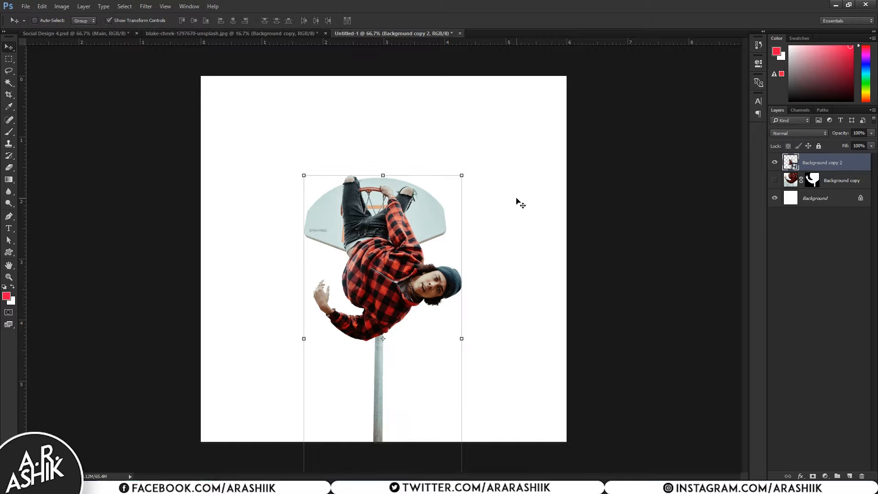
Copy the Gradient Fill 1 copy layer from Social Design 4.psd into Untitled-1, placing it beneath the figure as the background
click(808, 255)
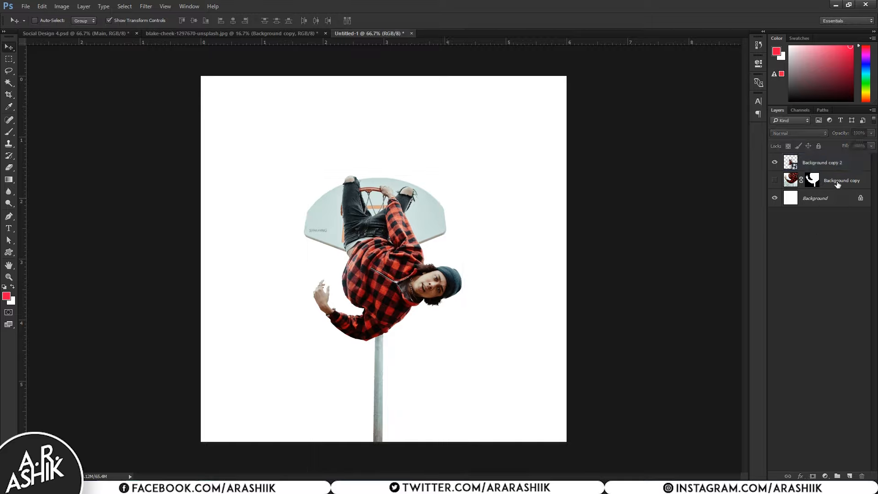
click(838, 184)
click(91, 33)
scroll(848, 410, down, 1)
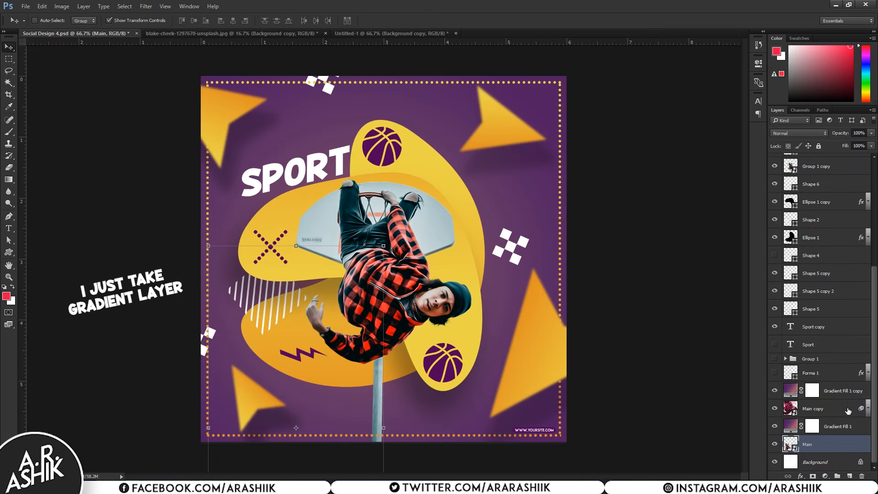
click(790, 392)
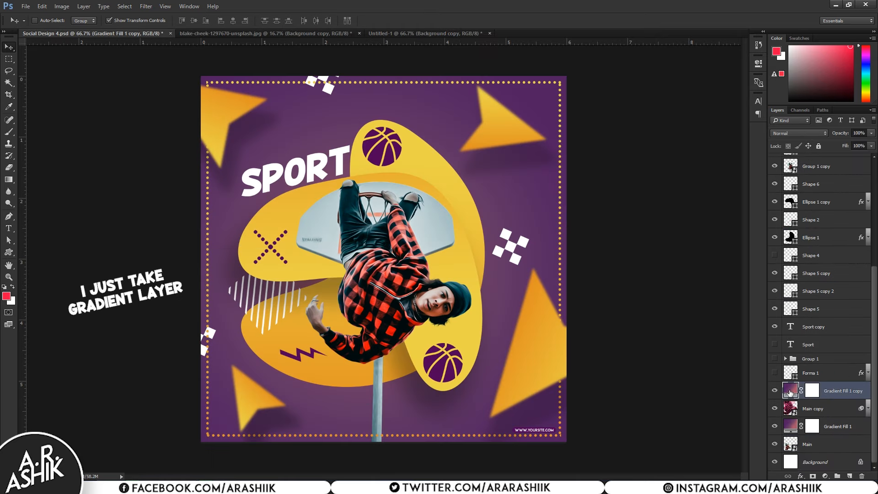
drag(414, 68, 419, 33)
drag(349, 38, 450, 233)
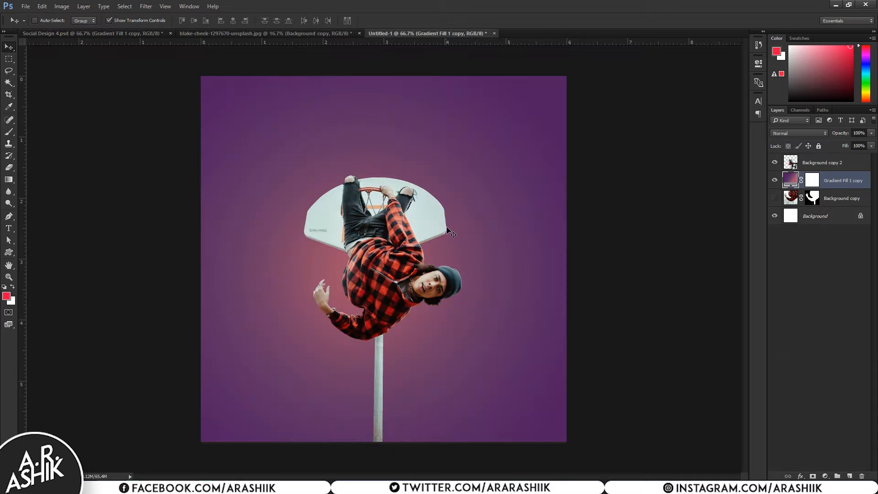
Examine the background gradient fill's settings and the color codes of its three stops without changing them
double_click(794, 176)
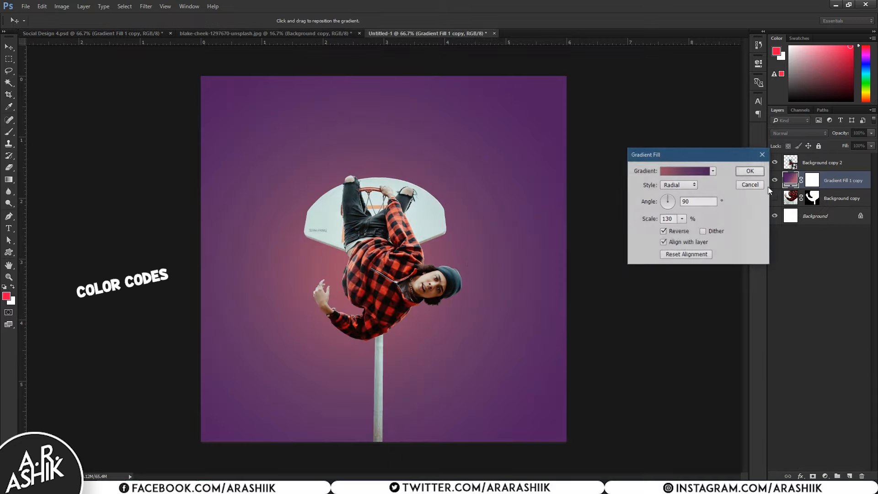
click(672, 172)
double_click(587, 330)
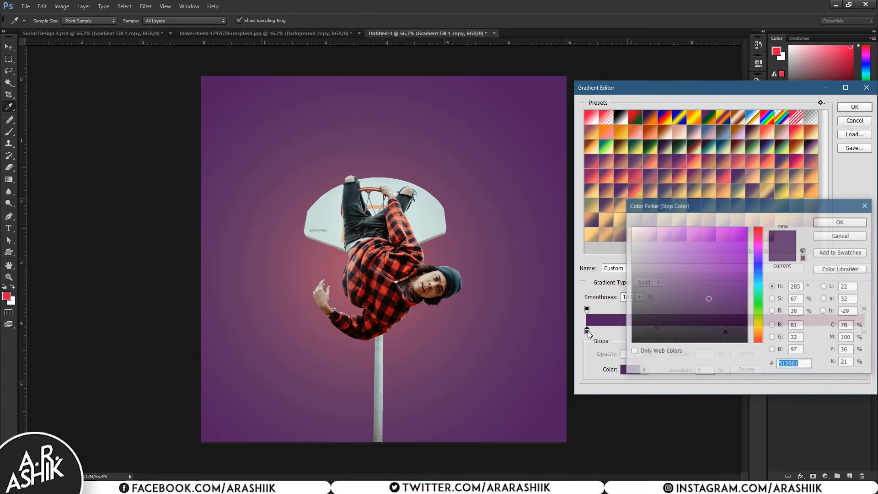
double_click(788, 364)
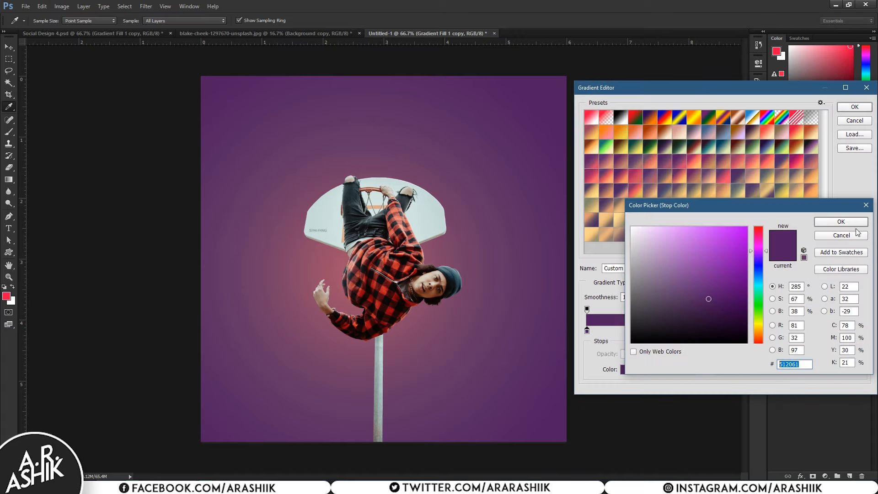
click(857, 236)
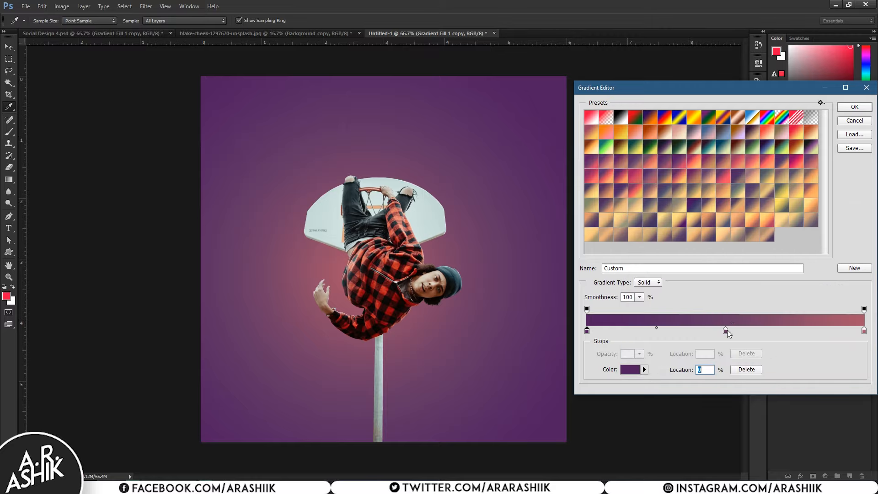
double_click(726, 331)
click(846, 237)
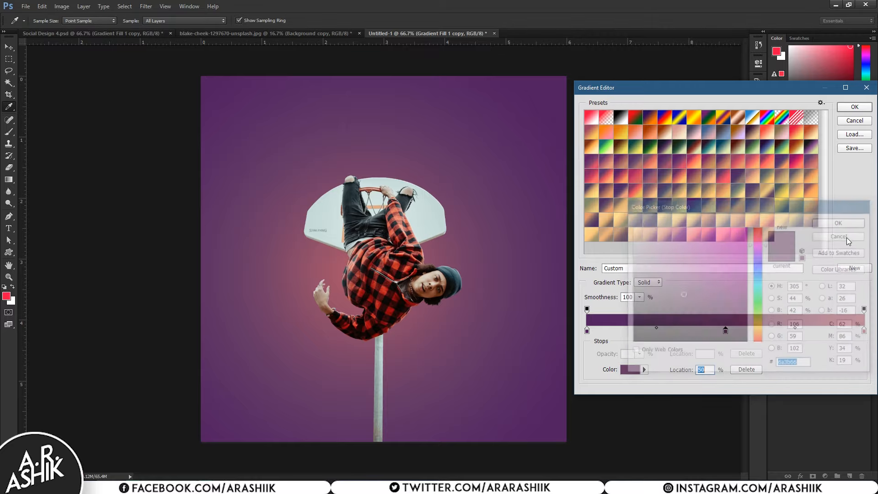
click(864, 331)
double_click(864, 330)
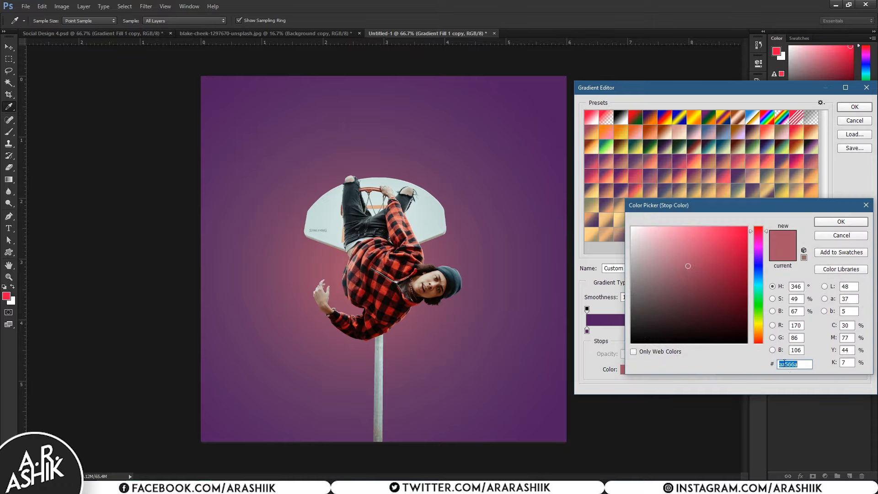
click(844, 238)
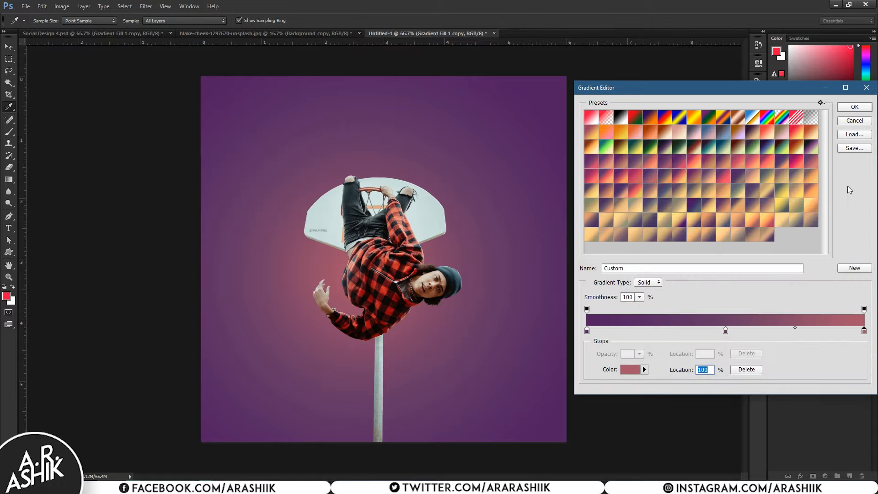
click(853, 121)
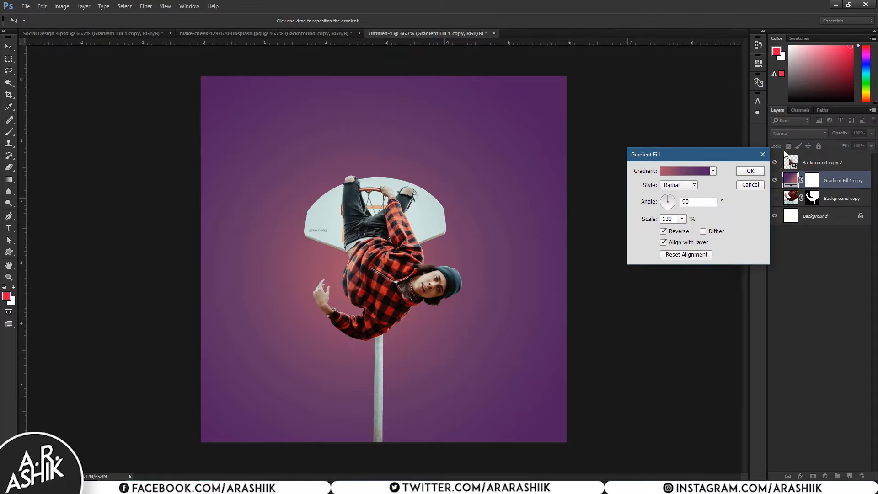
click(750, 184)
Draw a 569 px black circle on a new top layer, move it over the figure and paste the copied layer style onto it
click(797, 281)
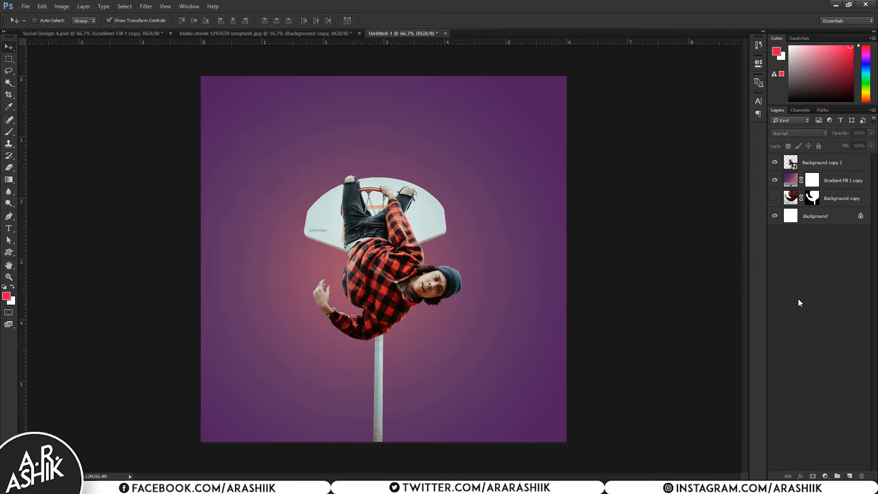
click(9, 253)
click(48, 267)
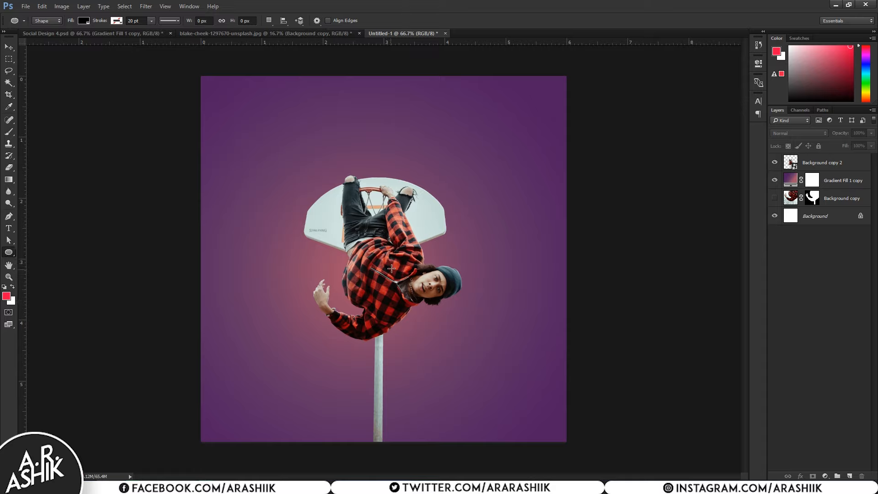
drag(392, 170, 566, 465)
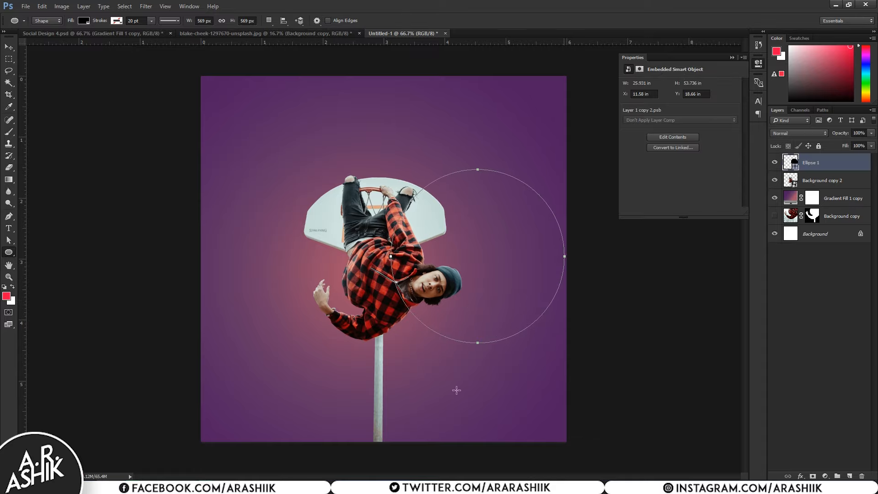
click(8, 47)
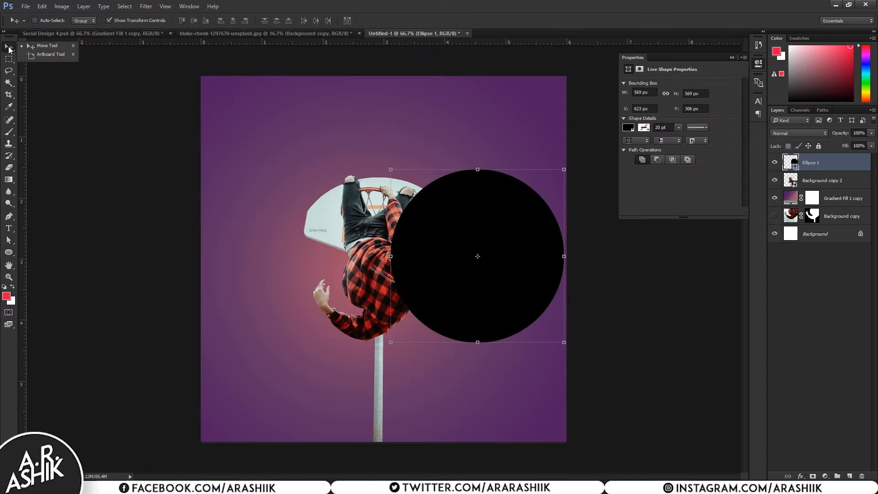
drag(450, 295, 360, 290)
right_click(827, 166)
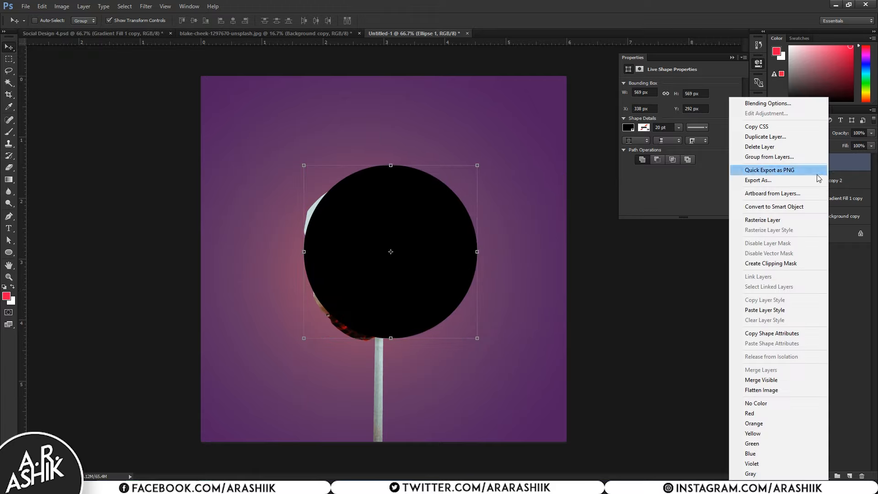
click(764, 311)
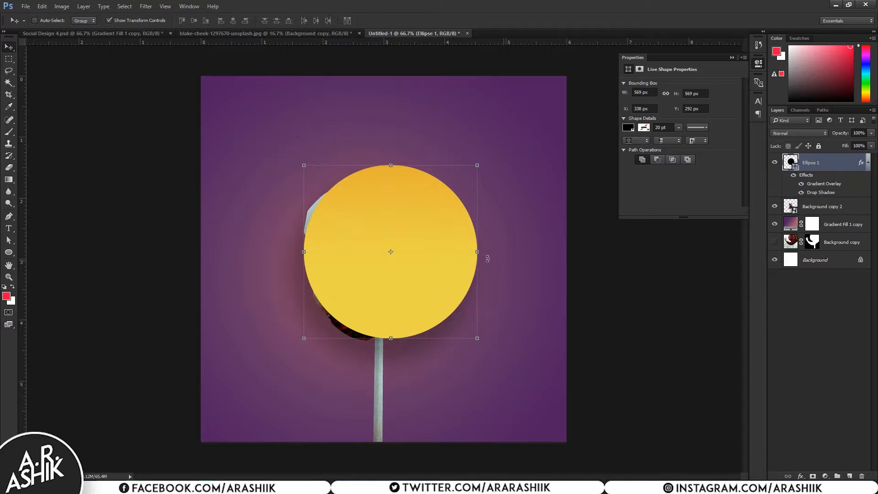
Examine the circle's Gradient Overlay settings and the color codes of its two stops without changing them
double_click(824, 184)
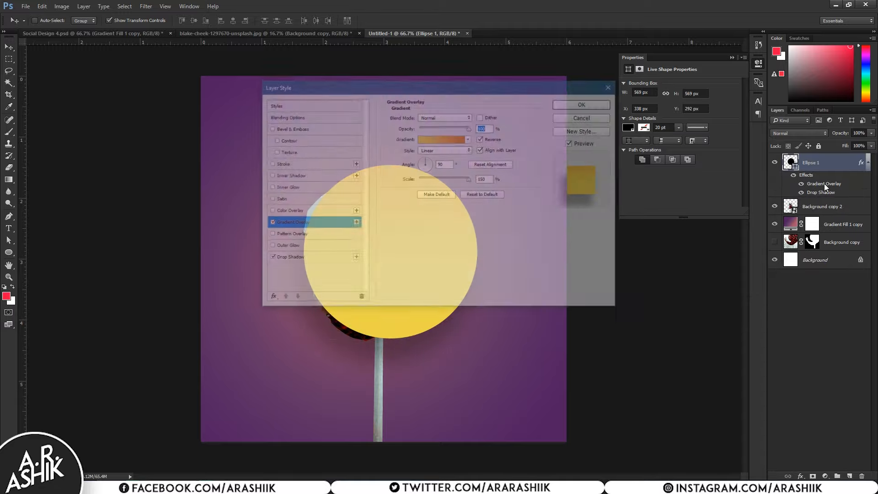
click(454, 138)
double_click(587, 330)
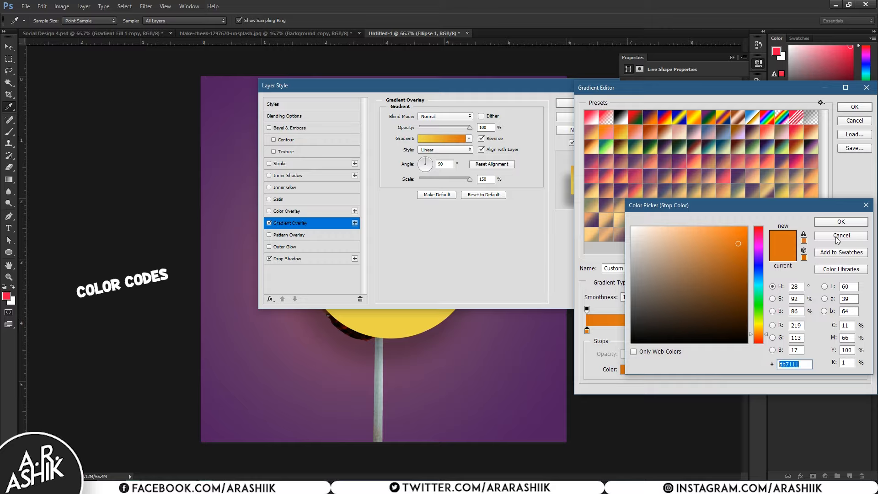
click(837, 237)
double_click(864, 331)
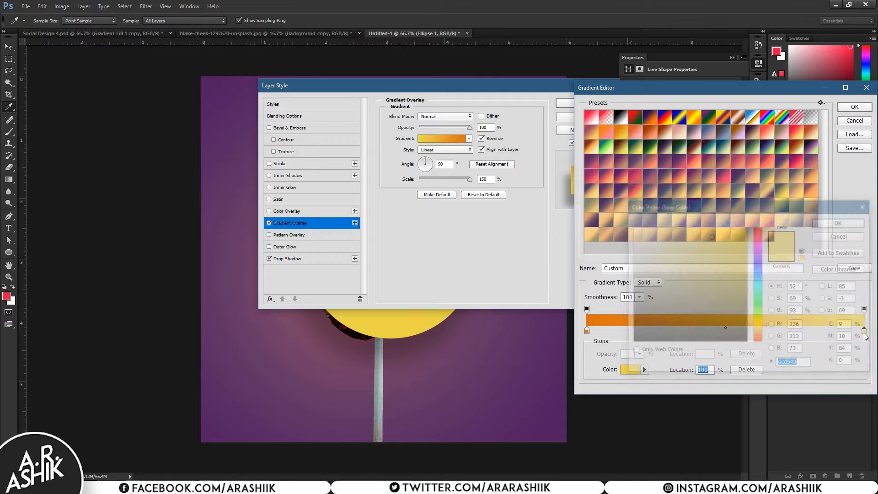
click(865, 238)
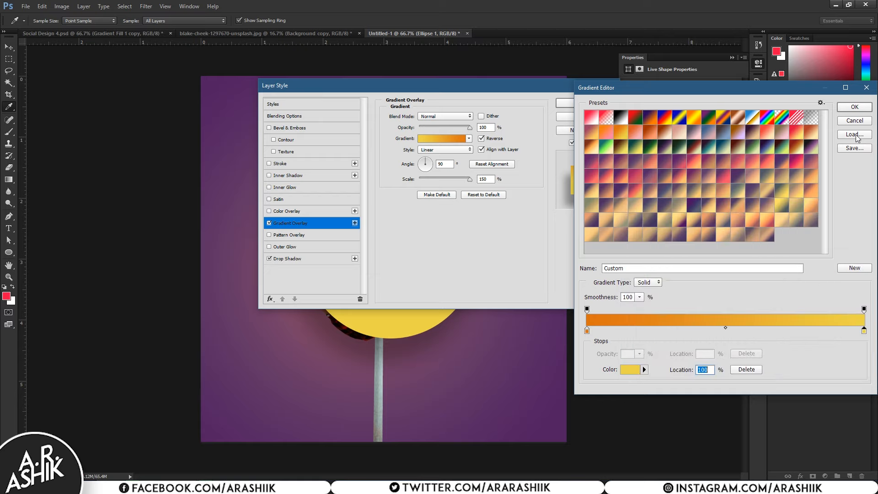
click(854, 121)
click(596, 117)
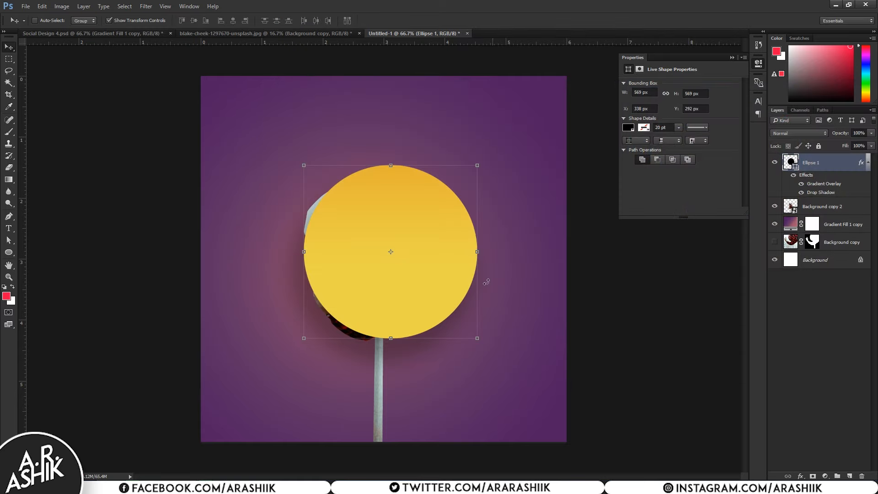
Warp the yellow circle into a curved bean shape that arches over the figure and backboard
click(479, 251)
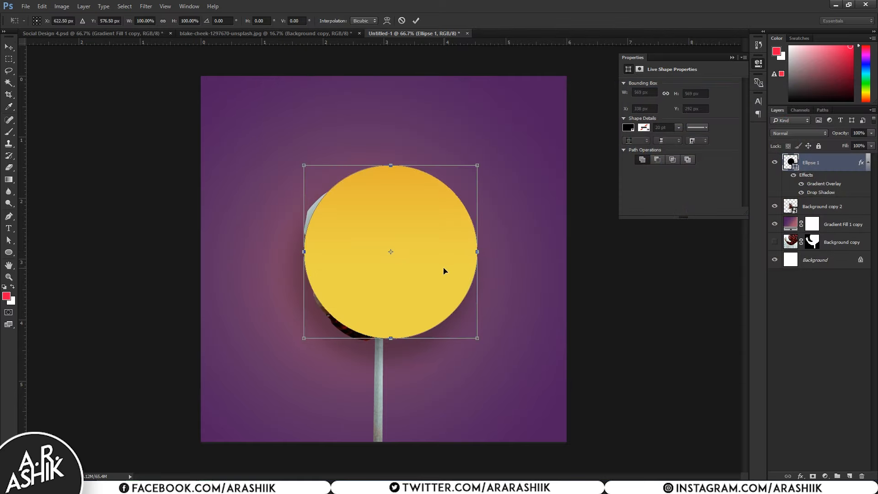
right_click(445, 269)
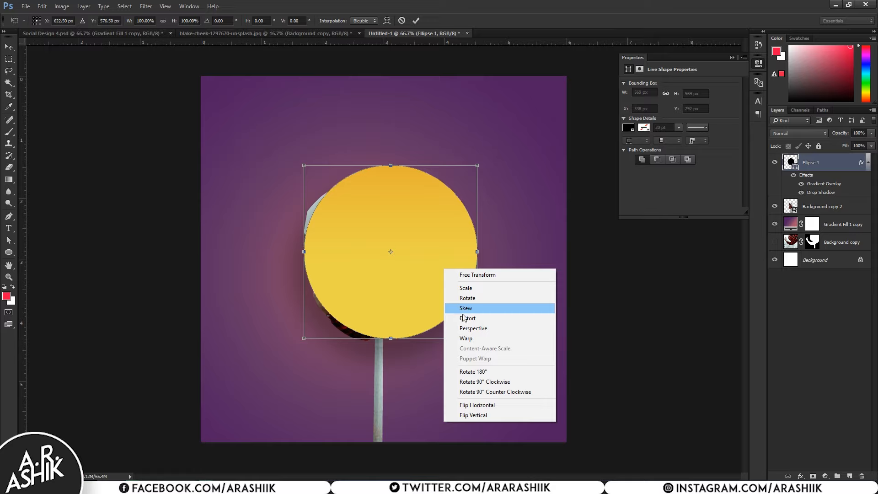
click(462, 338)
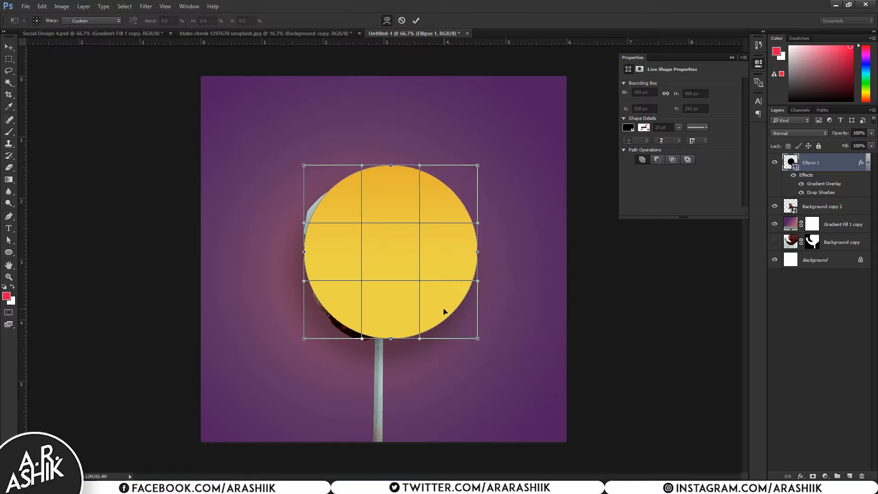
drag(354, 331, 378, 227)
drag(328, 242, 317, 240)
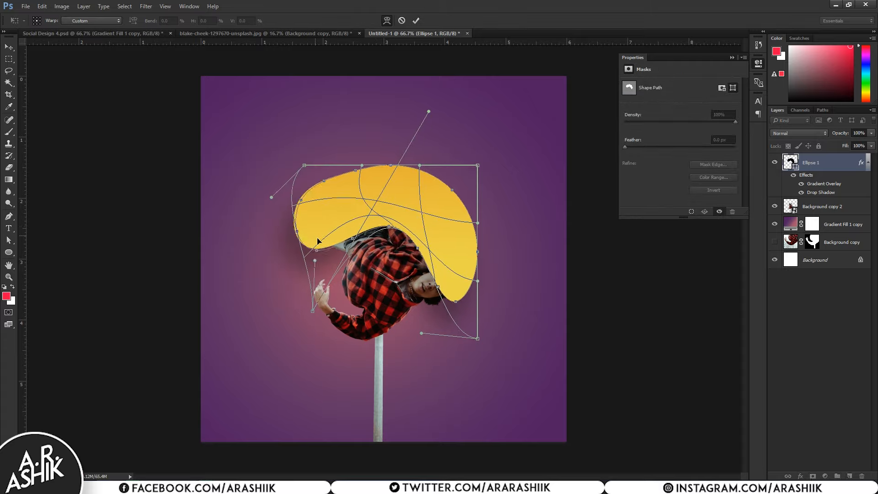
drag(311, 193, 314, 200)
drag(454, 284, 450, 300)
Enlarge the warped yellow shape from its corner and apply the transformation
click(387, 21)
drag(476, 166, 520, 121)
click(416, 20)
Warp the enlarged yellow shape again, pulling its middle down for a flatter arch over the figure, and apply the warp
key(ctrl+t)
right_click(461, 201)
click(483, 271)
drag(413, 213, 416, 231)
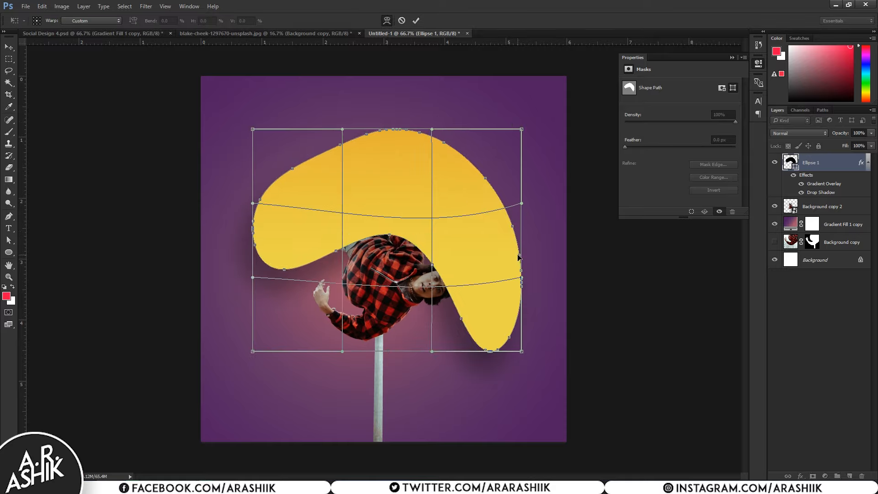
key(Return)
Rotate the yellow shape clockwise, shift it slightly, and place its layer beneath the Background copy 2 figure layer
key(ctrl+t)
drag(567, 365, 501, 422)
drag(460, 324, 437, 333)
key(Return)
drag(818, 163, 821, 214)
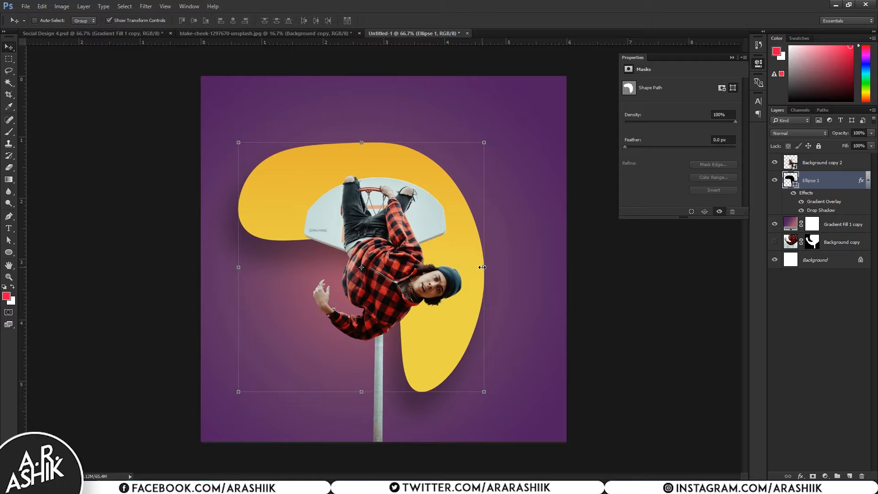
Warp the yellow shape to widen and round its lower lobe and pull its upper edge down toward the backboard
key(ctrl+t)
right_click(482, 269)
click(500, 338)
drag(453, 341, 468, 342)
drag(431, 388, 437, 380)
drag(462, 351, 473, 359)
drag(397, 152, 396, 166)
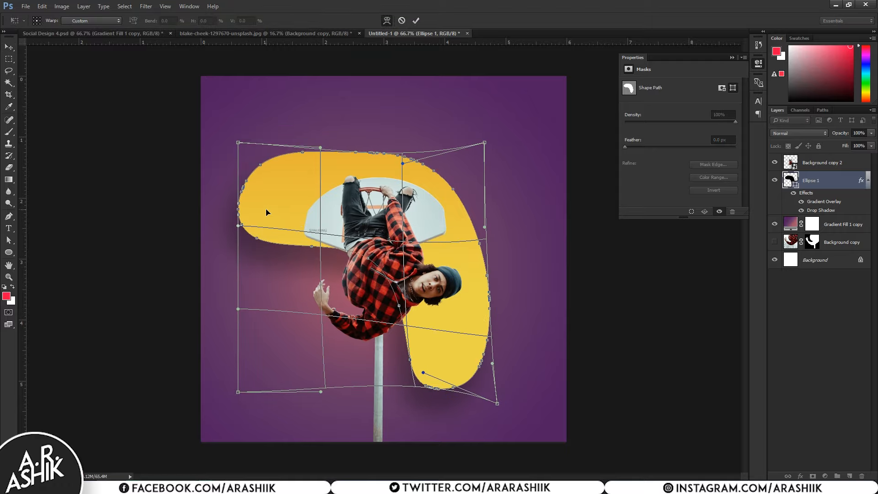
Stretch the warp's left lobe outward and round its end beside the backboard
drag(266, 210, 256, 242)
drag(338, 239, 336, 210)
drag(251, 239, 246, 217)
drag(304, 169, 297, 159)
drag(250, 210, 245, 206)
drag(257, 174, 266, 184)
drag(245, 230, 237, 227)
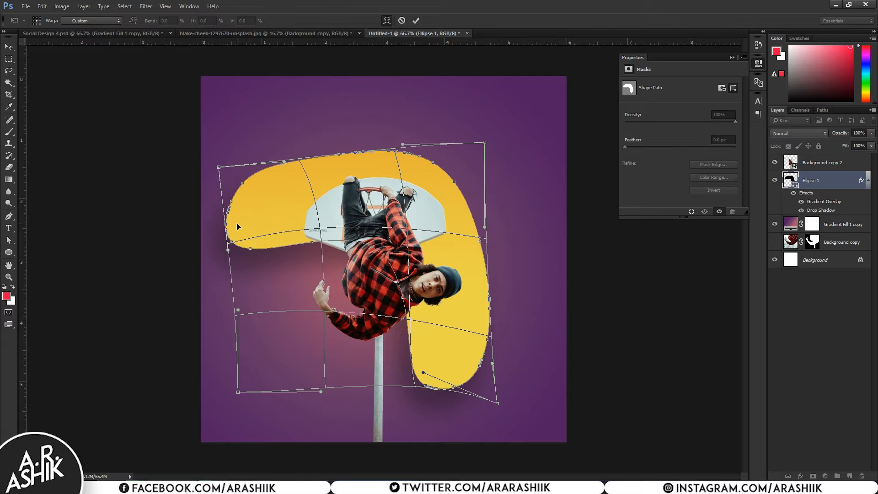
Lower the shape's upper band closer to the backboard, narrow the arm behind the head and apply the warp
drag(366, 216, 366, 231)
drag(369, 172, 369, 184)
drag(258, 219, 255, 233)
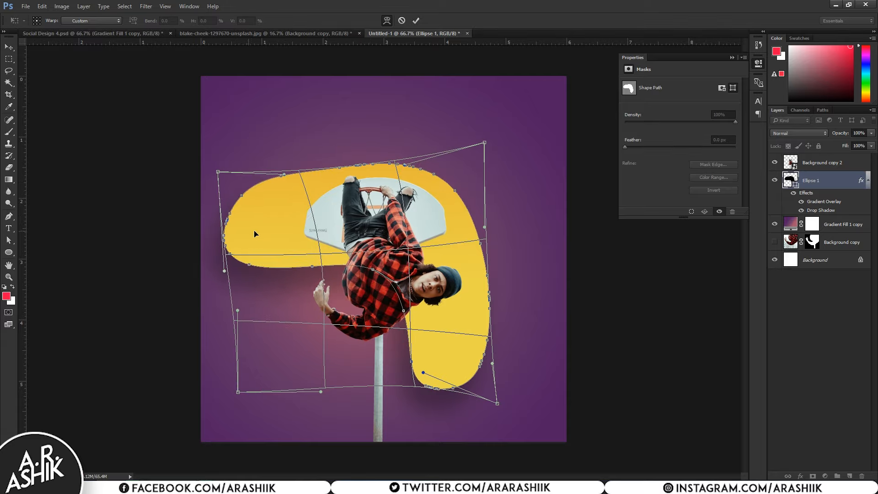
drag(338, 240, 322, 256)
drag(256, 235, 259, 234)
drag(482, 275, 473, 275)
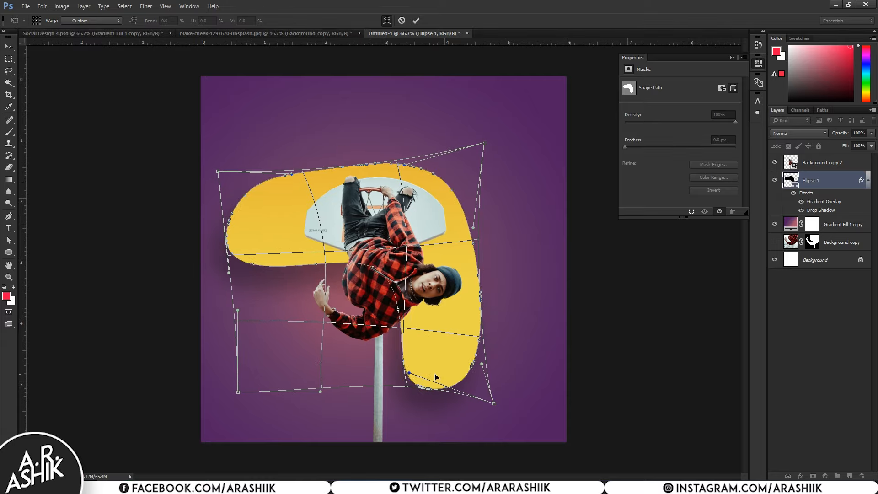
drag(445, 377, 421, 367)
drag(446, 366, 435, 365)
key(Return)
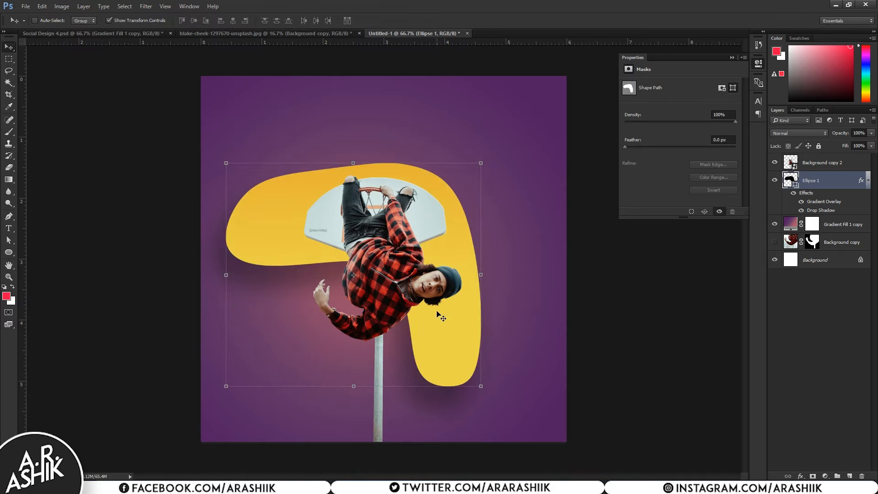
Duplicate the yellow shape beneath the original and rotate the copy about a quarter turn clockwise
key(ctrl+j)
key(ctrl+bracketleft)
key(ctrl+t)
drag(484, 174, 452, 406)
drag(416, 374, 434, 322)
key(Return)
Nudge the rotated copy left and down behind the figure
key(shift+Left)
key(shift+Left)
key(shift+Down)
key(shift+Down)
key(shift+Down)
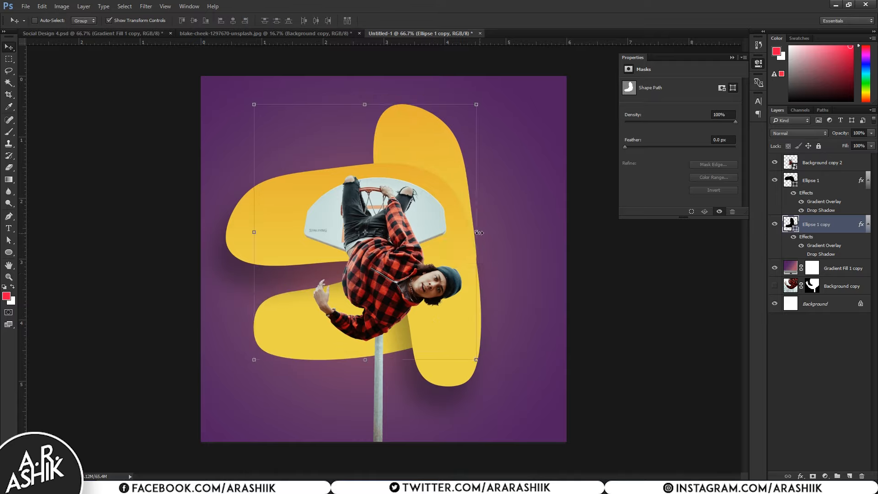
Warp the copied shape, enlarging its lower lobe down and outward and leaning its upper lobe to the left
key(ctrl+t)
right_click(448, 291)
click(464, 361)
drag(372, 357, 361, 388)
drag(264, 322, 274, 299)
drag(382, 173, 366, 173)
drag(477, 105, 457, 96)
Bulge the copy's right side out past the original shape, refine its lower lobe and apply the warp
drag(466, 256, 483, 250)
drag(425, 130, 441, 144)
drag(451, 315, 467, 336)
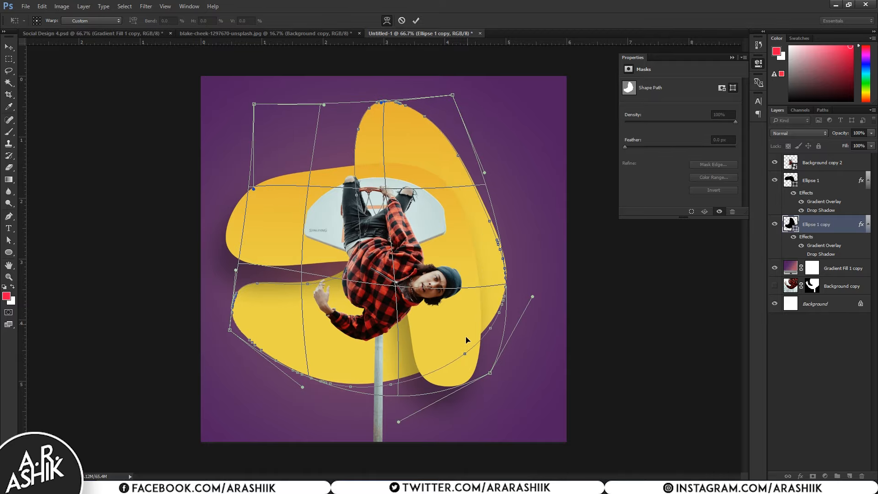
drag(500, 256, 491, 253)
drag(289, 310, 278, 313)
drag(350, 381, 343, 368)
key(Return)
Turn off Reverse in the copy's Gradient Overlay and reposition the gradient to run from orange below to yellow above
double_click(832, 245)
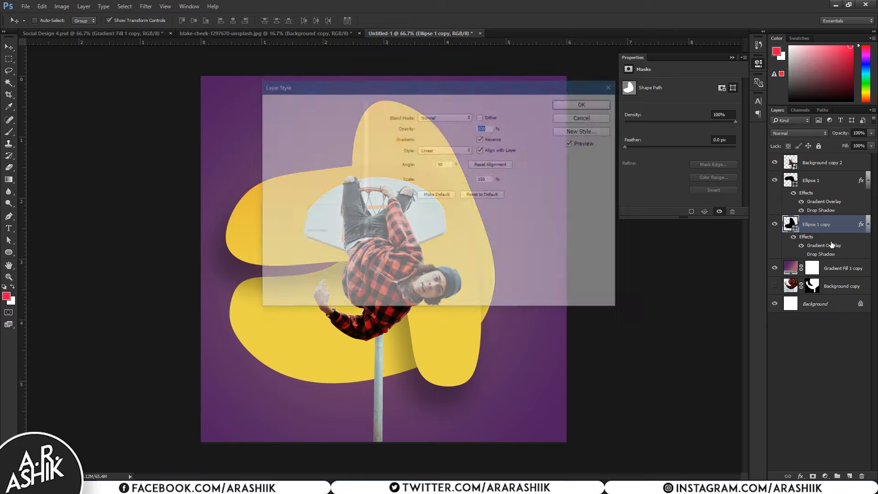
click(480, 139)
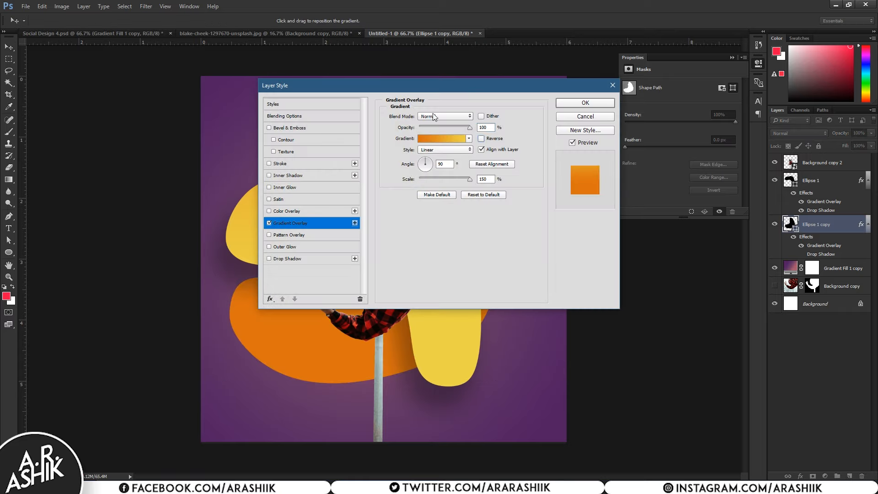
drag(415, 89, 606, 88)
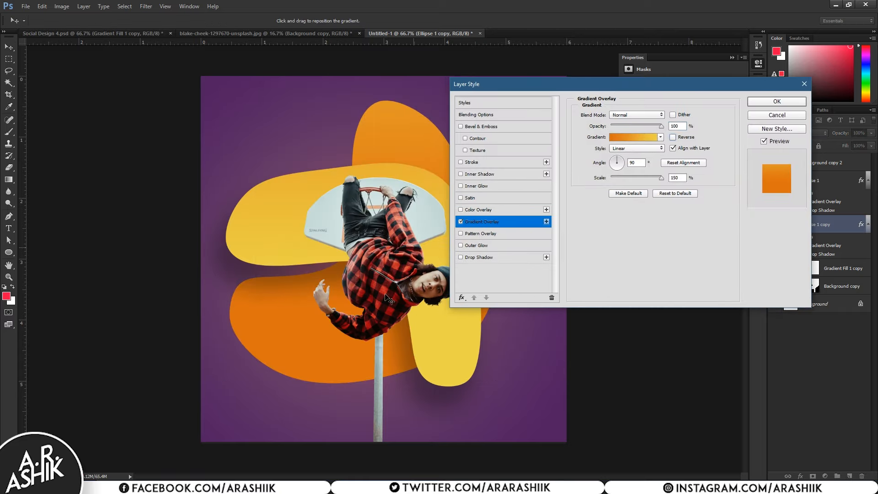
drag(388, 299, 364, 329)
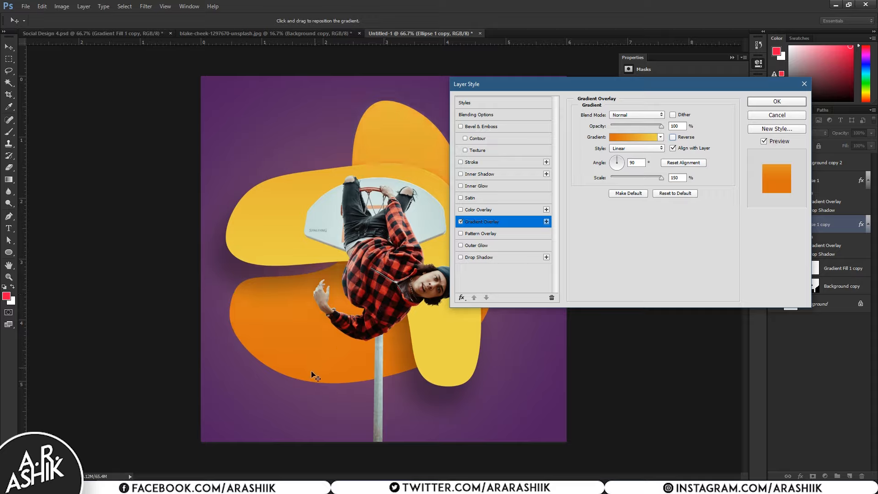
drag(297, 396, 341, 349)
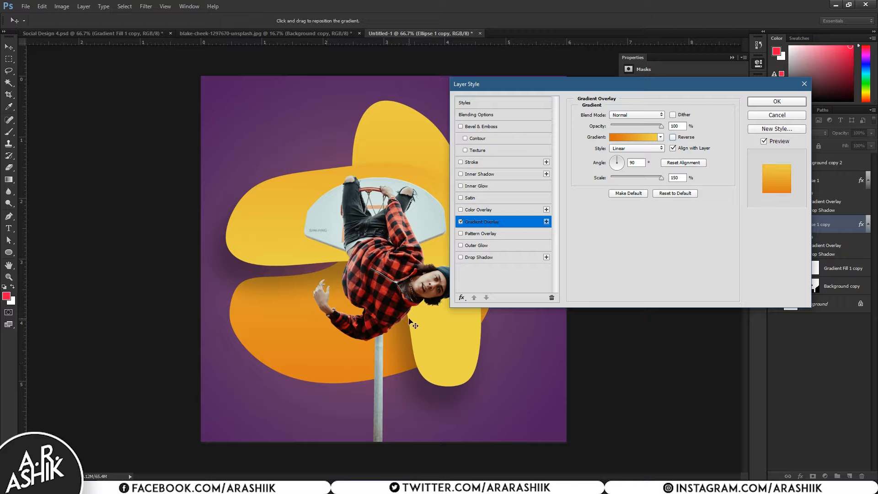
key(Return)
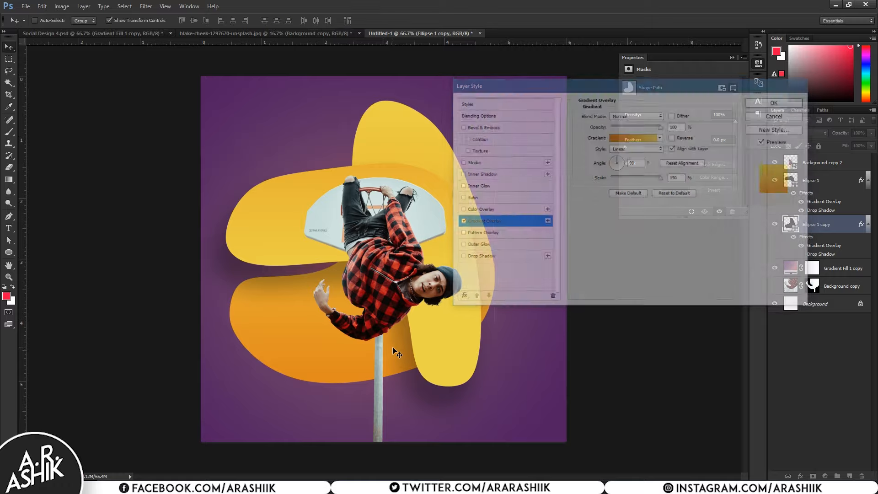
Group the figure layer with both warped ellipse layers
click(810, 356)
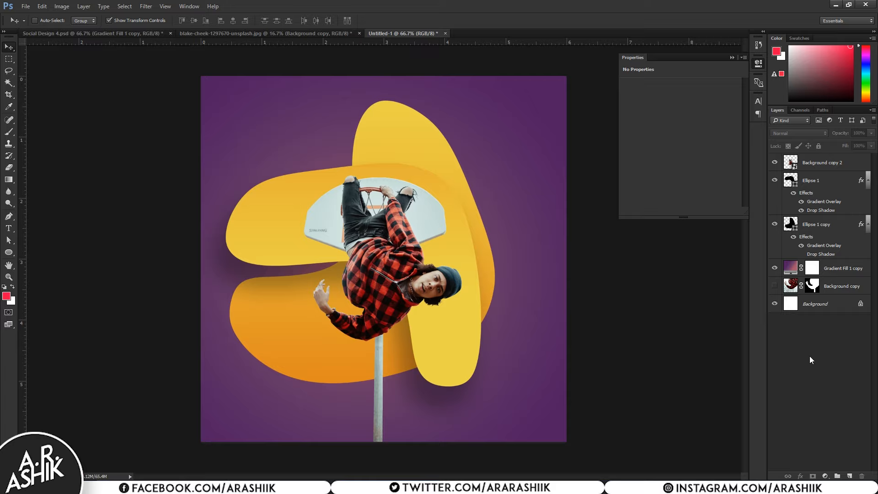
click(825, 163)
shift+click(820, 226)
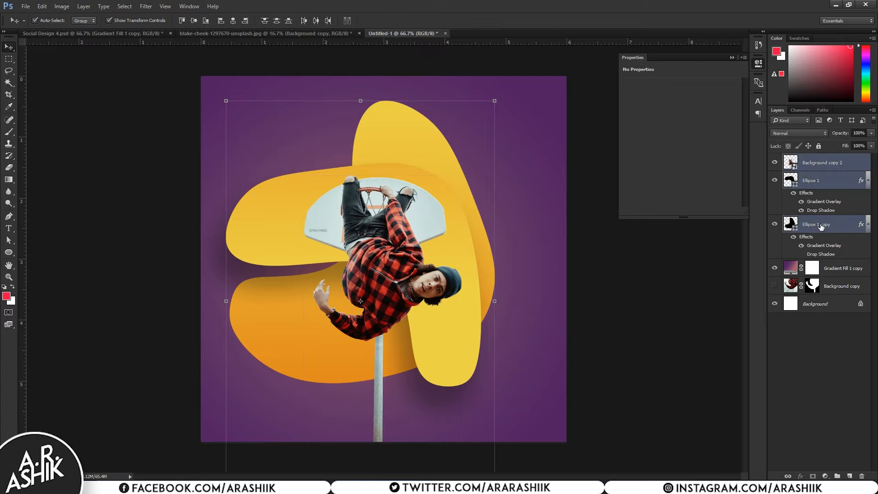
key(ctrl+g)
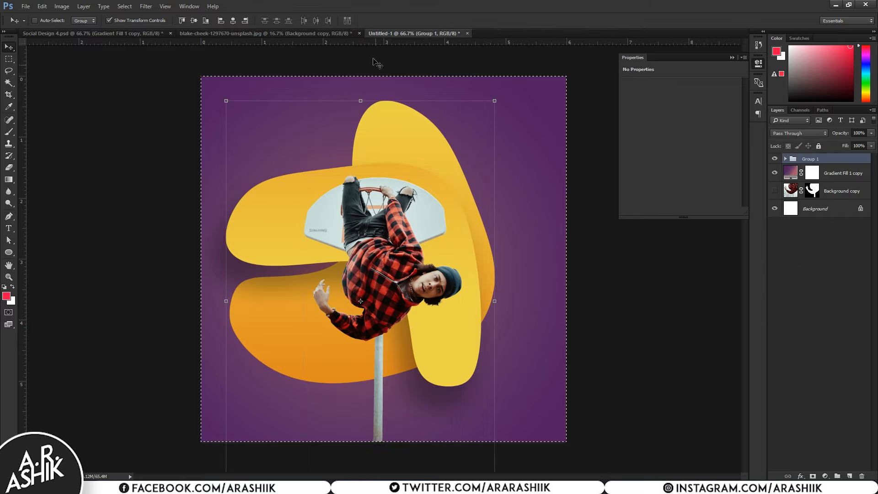
Align the group's horizontal center to the whole canvas, keeping its vertical position, and clear the selection
key(ctrl+a)
click(192, 21)
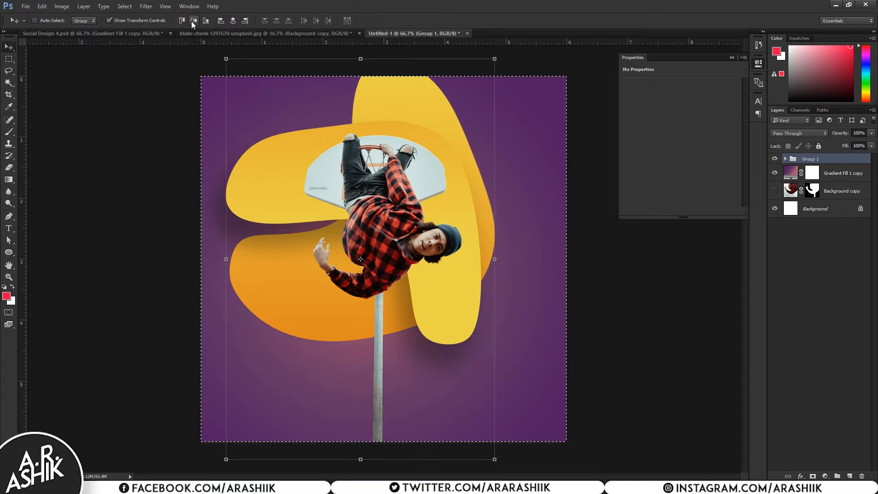
key(ctrl+z)
click(238, 21)
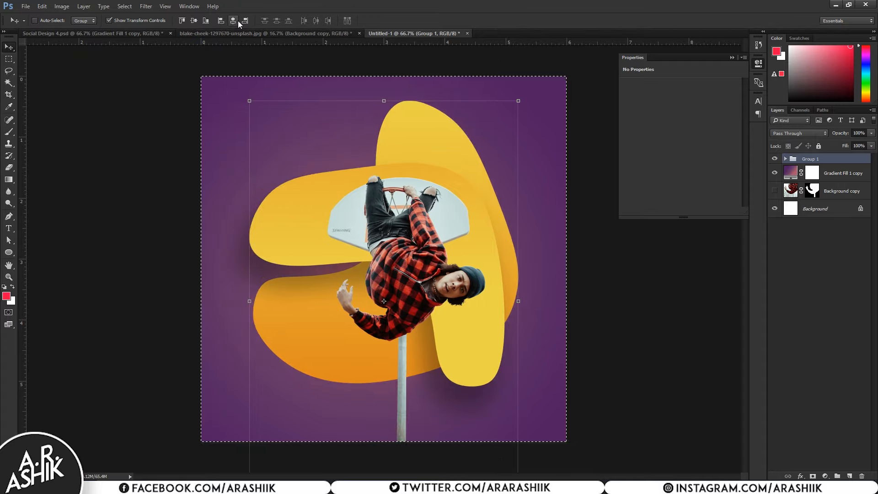
key(ctrl+d)
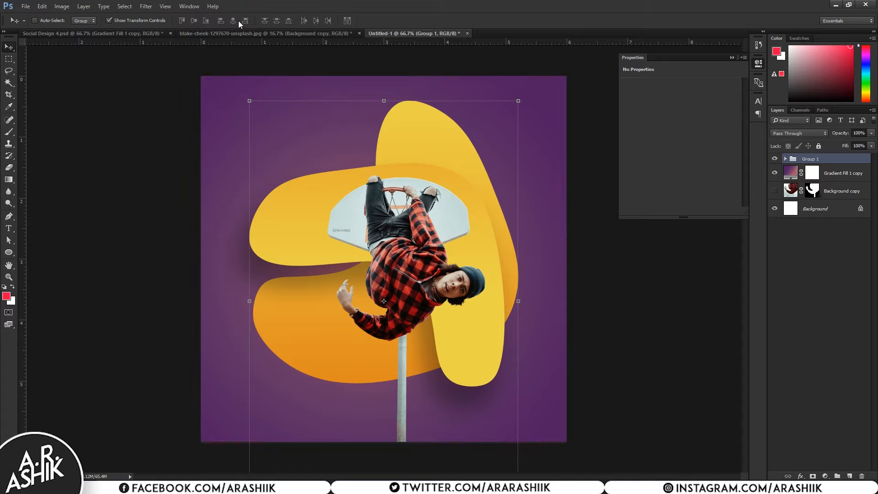
Nudge the group slightly to the left and deselect it
key(shift+Left)
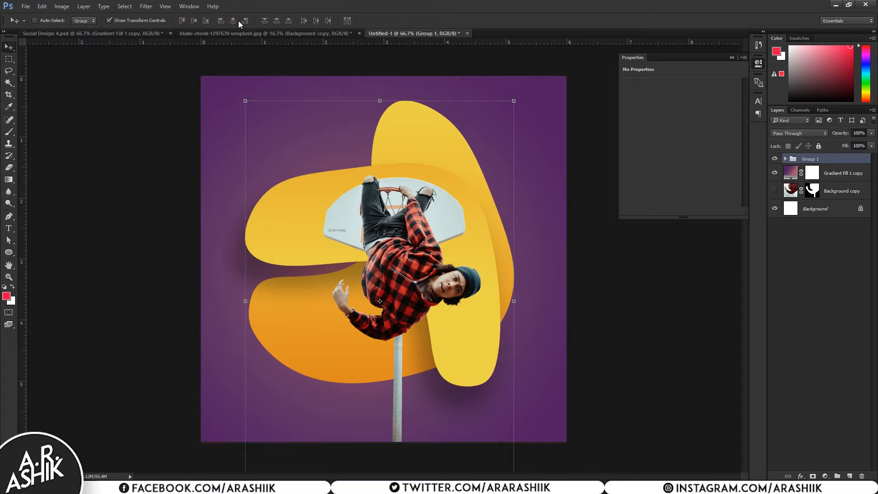
key(Left)
key(Left)
key(Left)
key(Left)
key(Left)
key(Left)
key(Left)
key(Left)
key(Left)
key(Left)
key(Left)
key(Left)
key(Left)
key(Left)
key(Left)
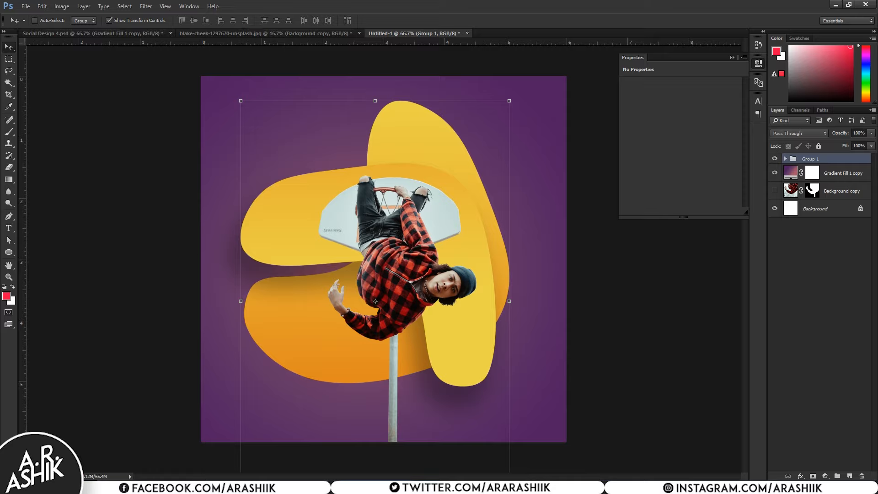
click(836, 332)
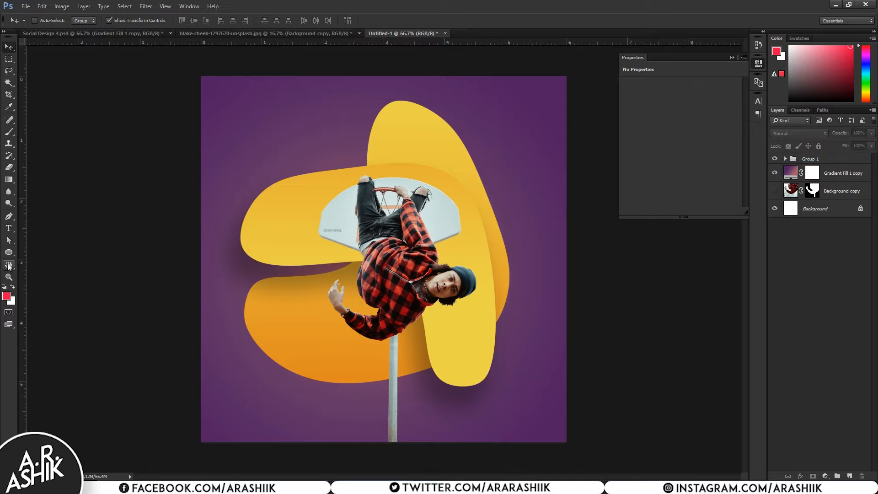
Draw a rectangle about 1175 by 1173 px just inside the canvas edges and center it on the canvas
drag(8, 252, 43, 253)
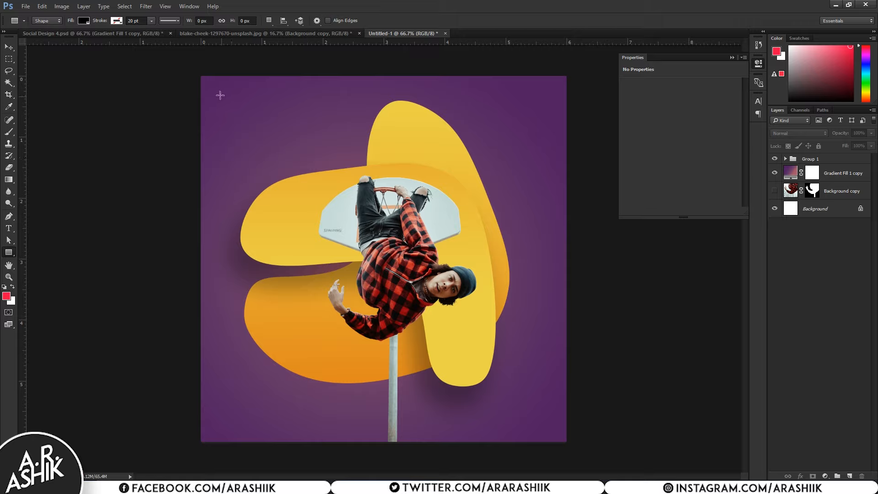
drag(205, 80, 563, 438)
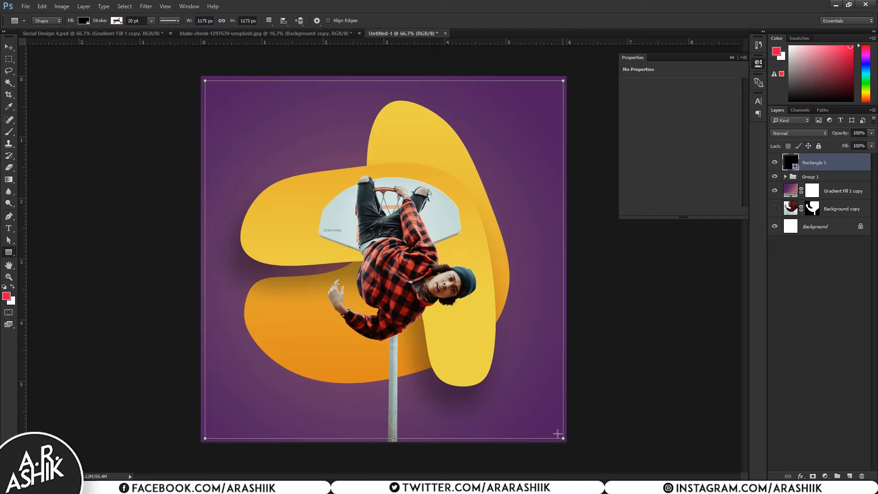
click(8, 47)
click(194, 21)
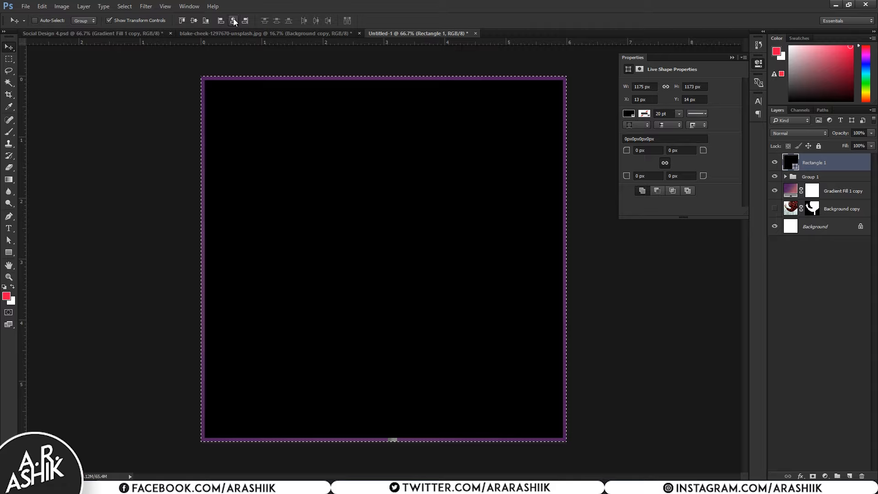
click(233, 20)
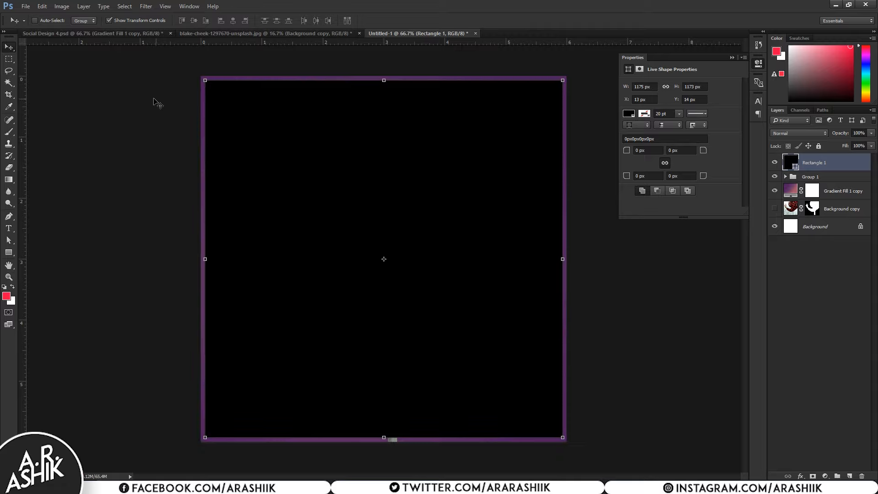
Remove the rectangle's fill and give it a solid stroke in a yellow sampled from the warped shape
click(8, 252)
click(83, 21)
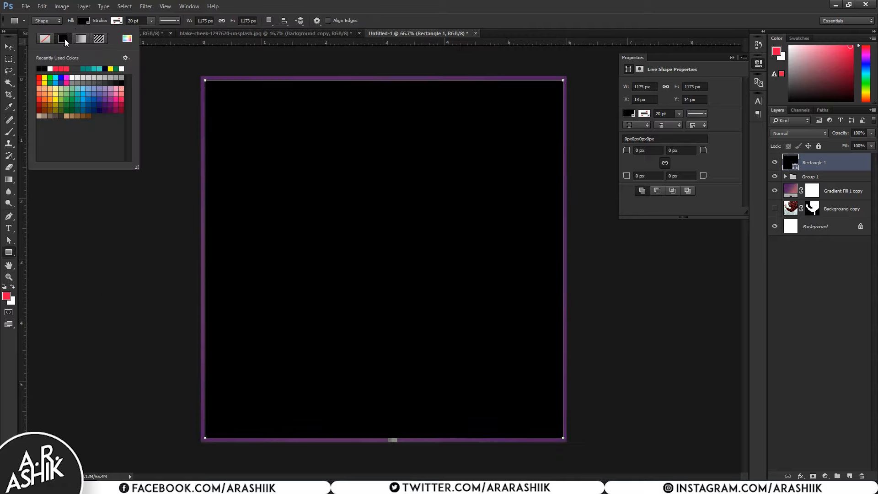
click(44, 39)
click(118, 20)
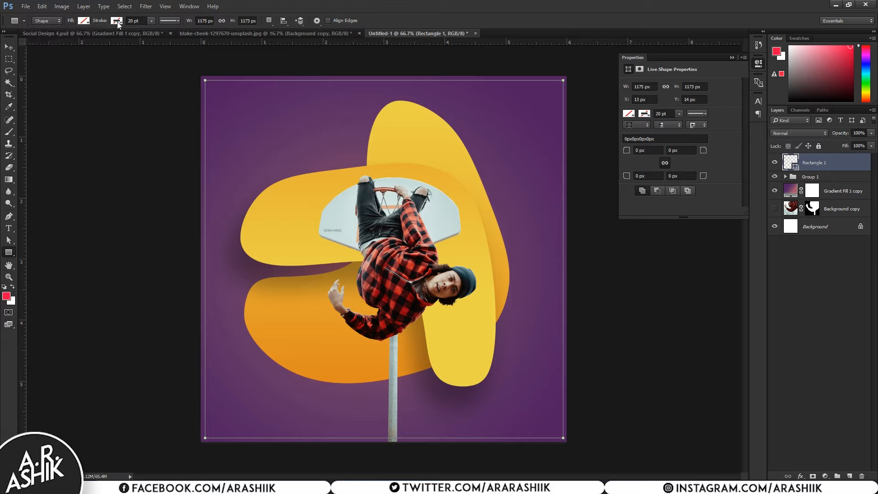
click(118, 21)
click(160, 38)
click(312, 203)
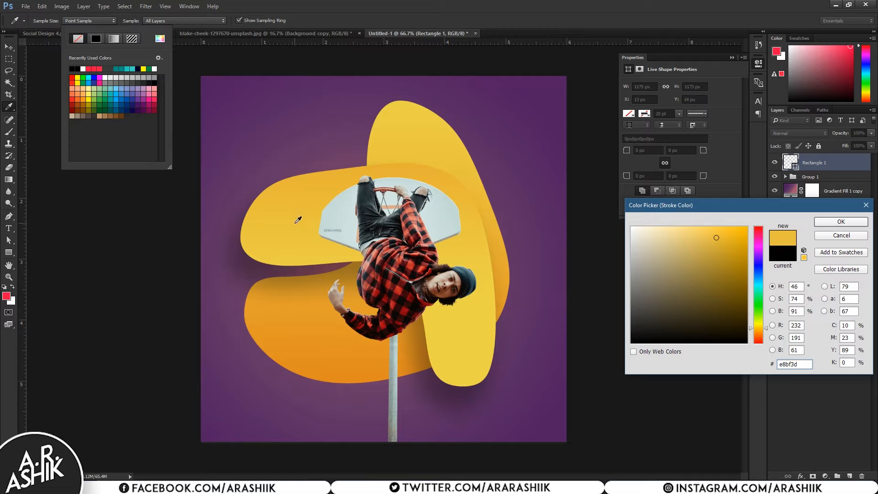
click(831, 221)
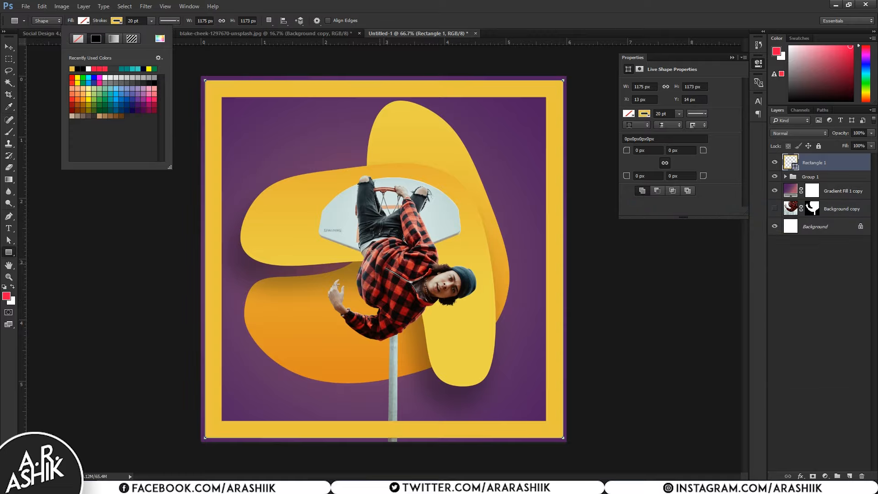
Reduce the frame rectangle's stroke width to 3 pt, change the stroke to the dotted line type, and deselect the rectangle
click(150, 22)
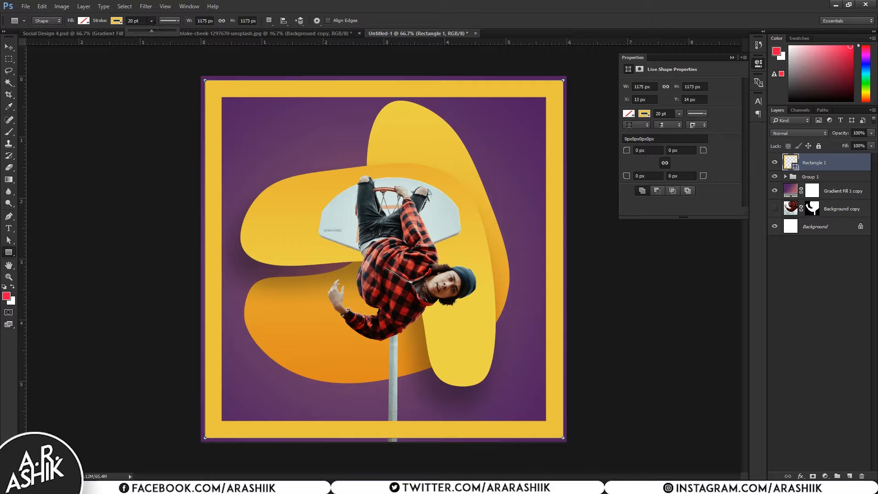
drag(142, 21, 119, 24)
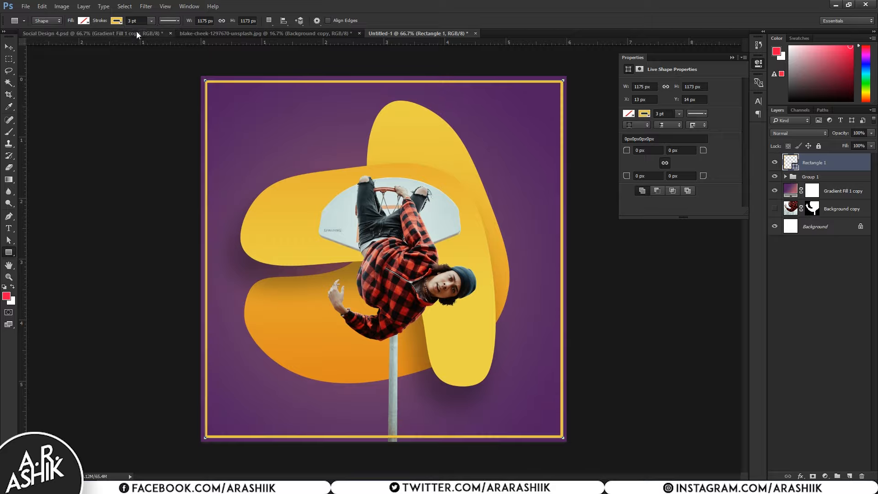
click(169, 21)
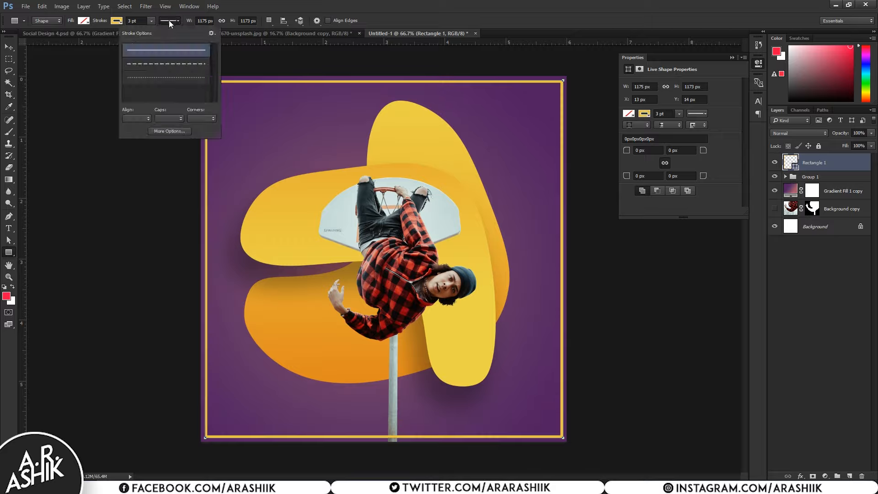
click(165, 78)
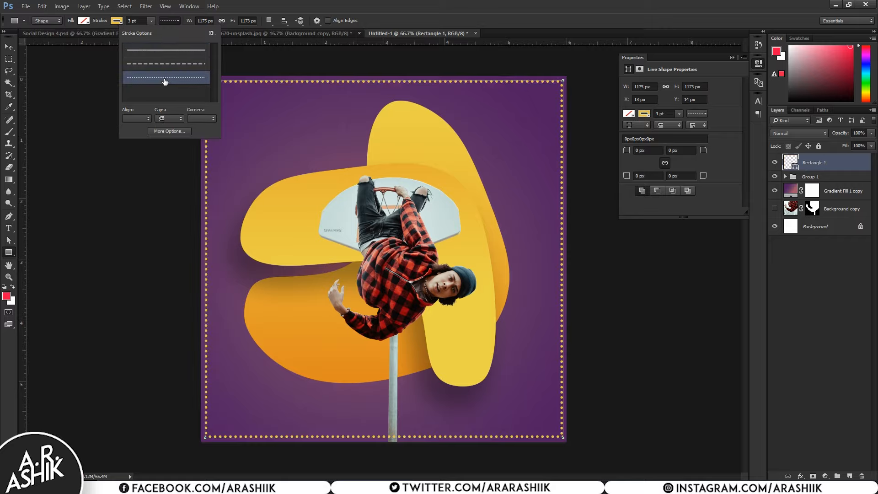
click(789, 302)
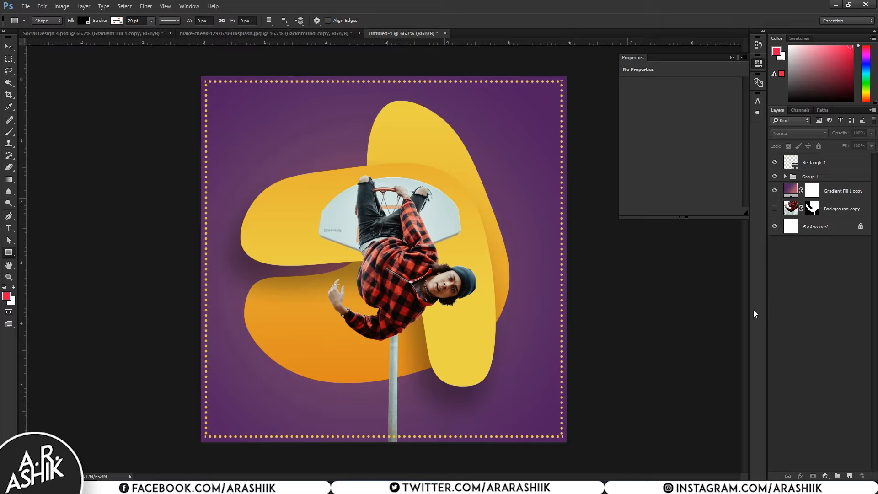
click(733, 57)
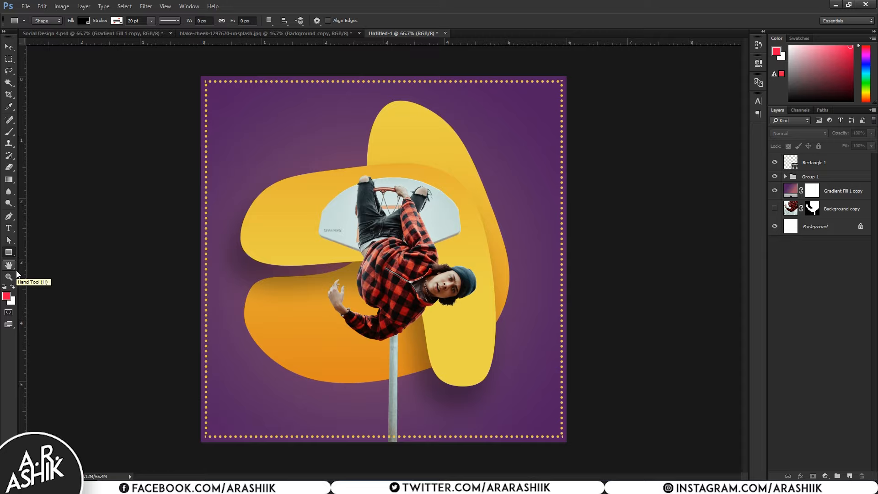
Draw a black arrowhead custom shape about 427 by 361 px over the basketball figure
right_click(9, 252)
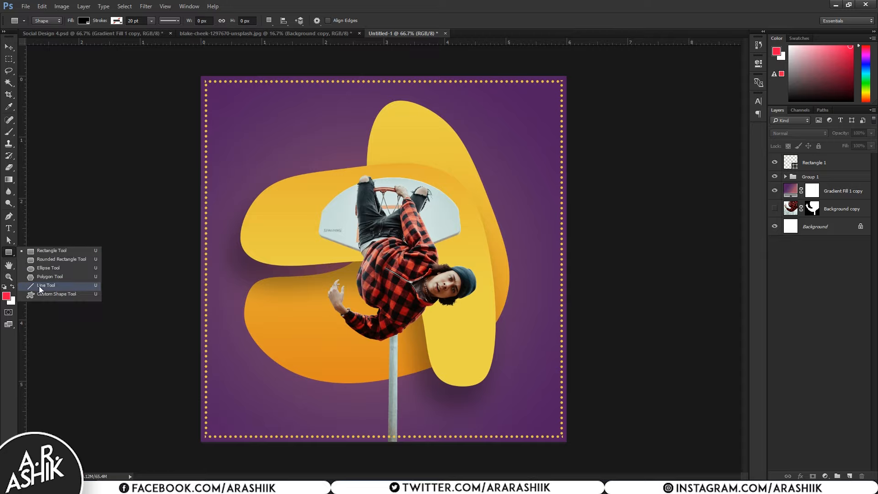
click(42, 294)
click(356, 21)
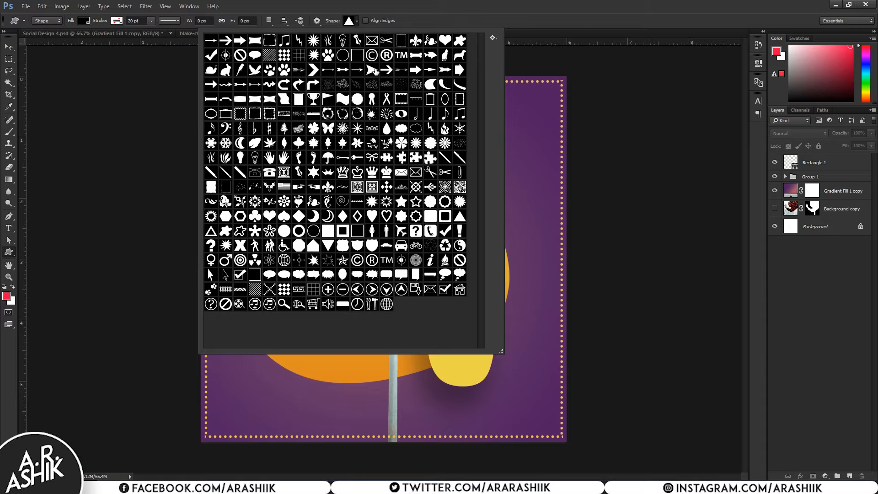
click(374, 71)
click(522, 6)
drag(341, 208, 470, 350)
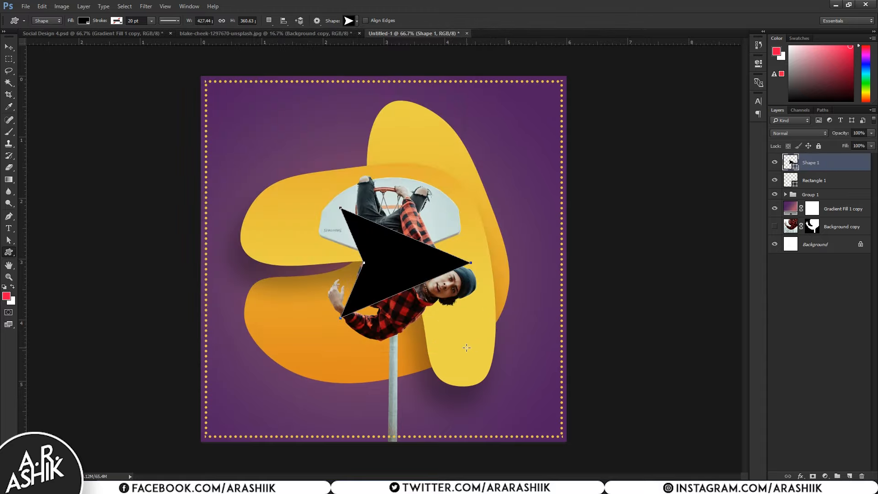
Paste the copied layer style onto the arrowhead and move it to the canvas's right edge
right_click(840, 160)
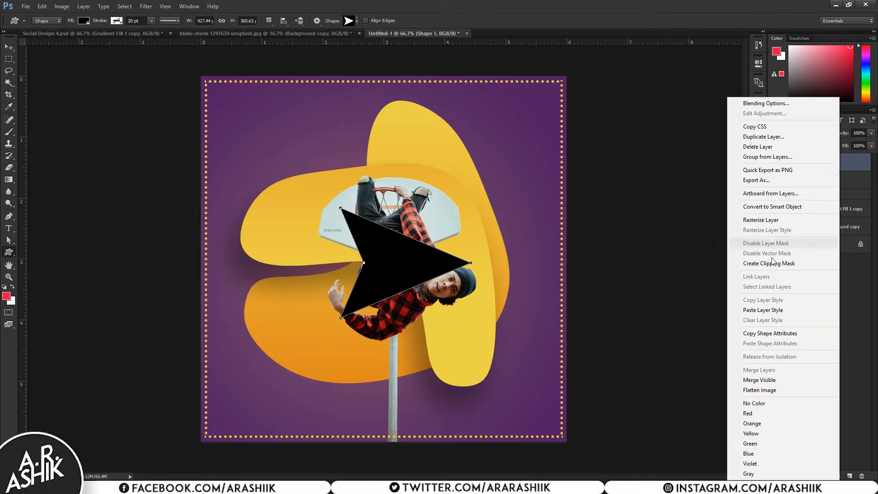
click(763, 309)
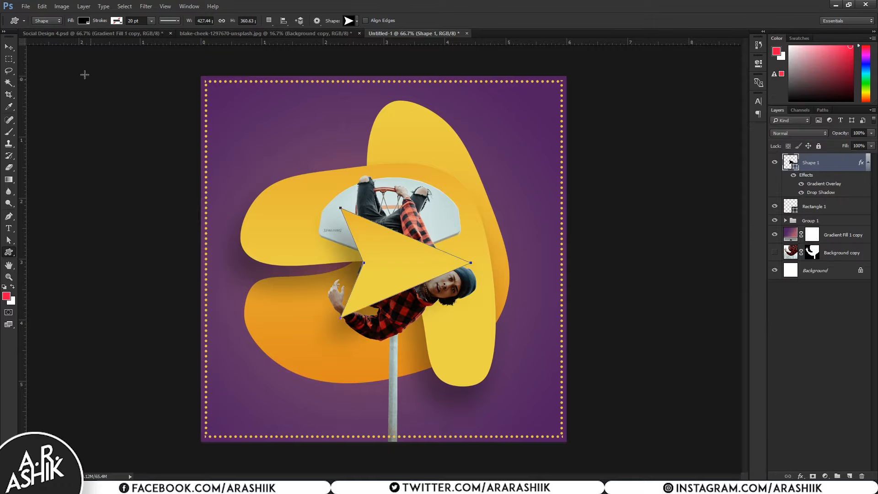
click(9, 47)
drag(429, 265, 526, 254)
Rotate the arrowhead about 129°, scale it to about 94%, and place it partly beyond the canvas's right edge
key(ctrl+t)
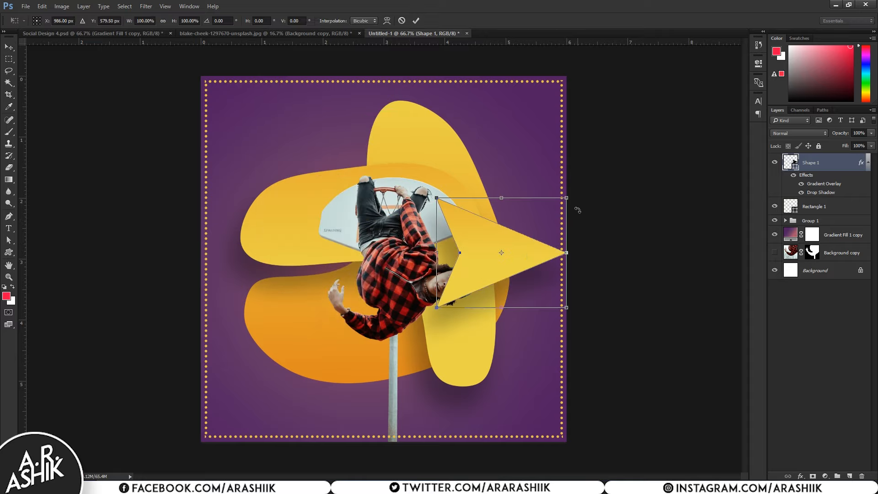
drag(578, 208, 487, 370)
drag(483, 291, 520, 350)
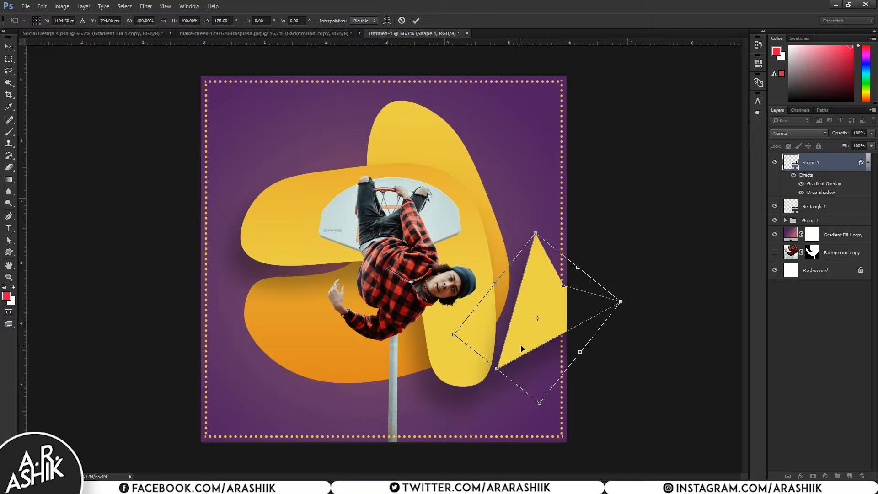
drag(454, 336, 464, 330)
key(Return)
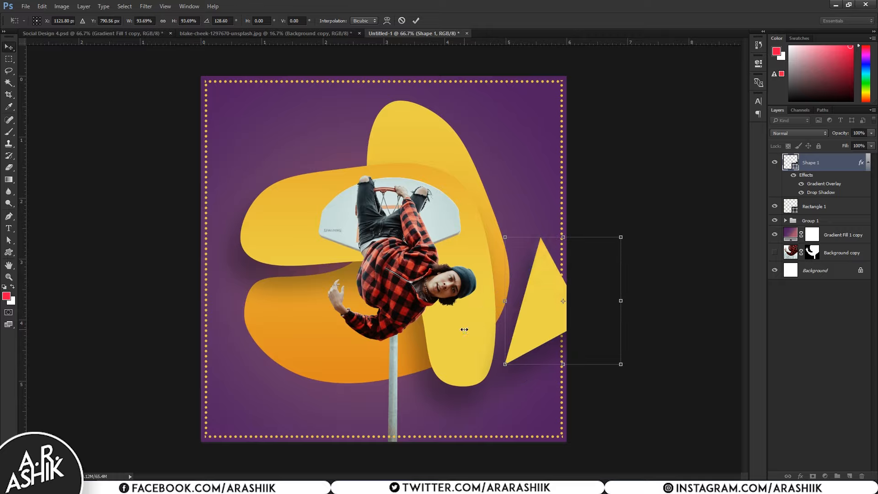
Reposition the arrowhead's gradient overlay so orange shows at its upper tip, and set the gradient angle to 80°
double_click(822, 185)
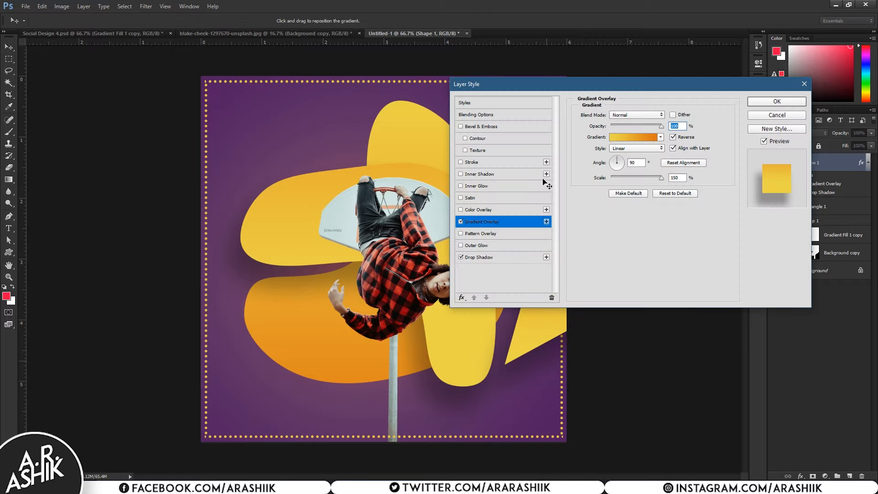
drag(533, 89, 691, 68)
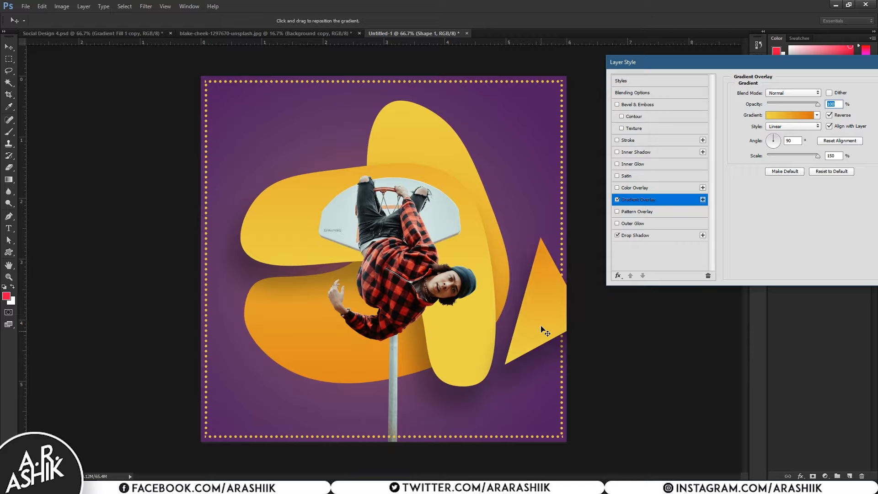
click(799, 142)
text(80)
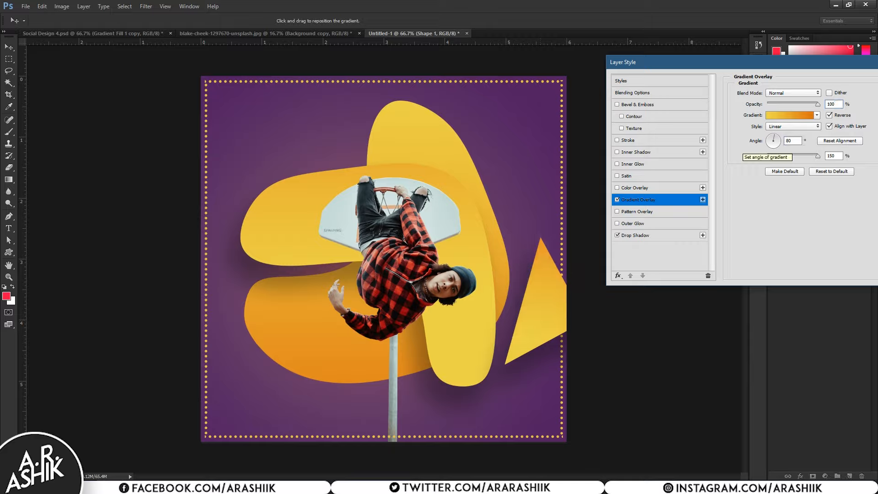
key(Return)
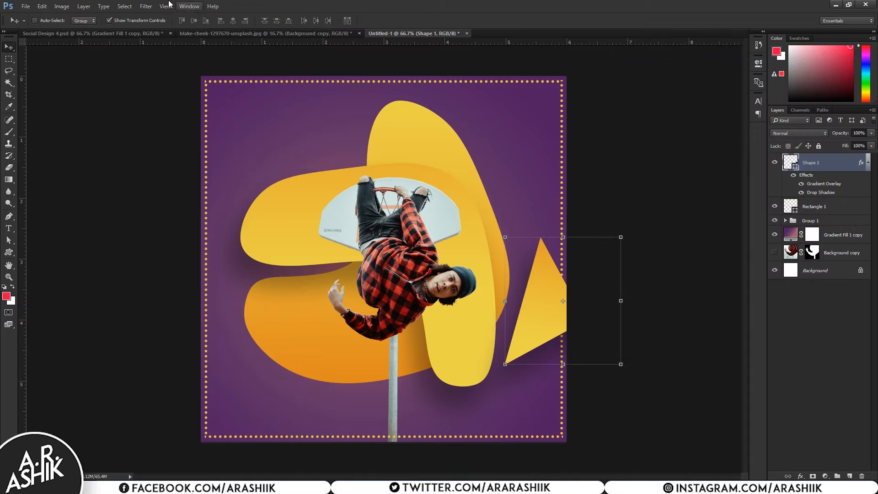
Convert the arrowhead to a smart object and try a Motion Blur on it
click(146, 6)
mouse_move(169, 107)
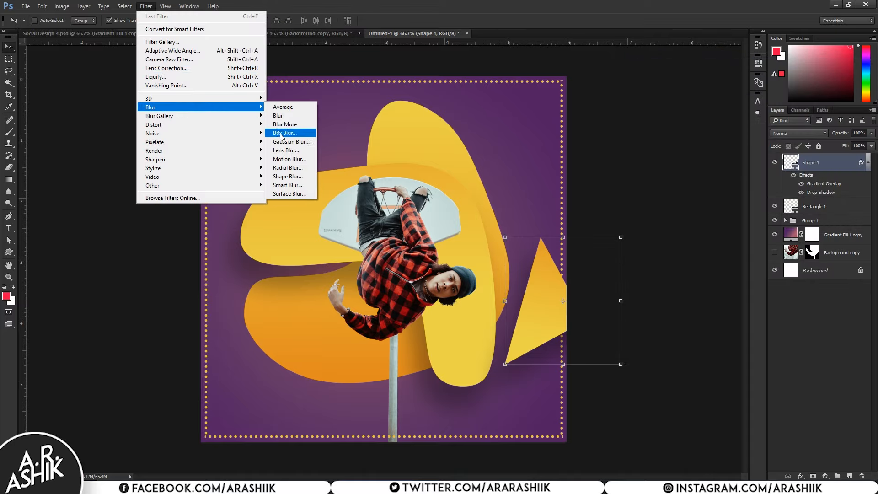
click(288, 158)
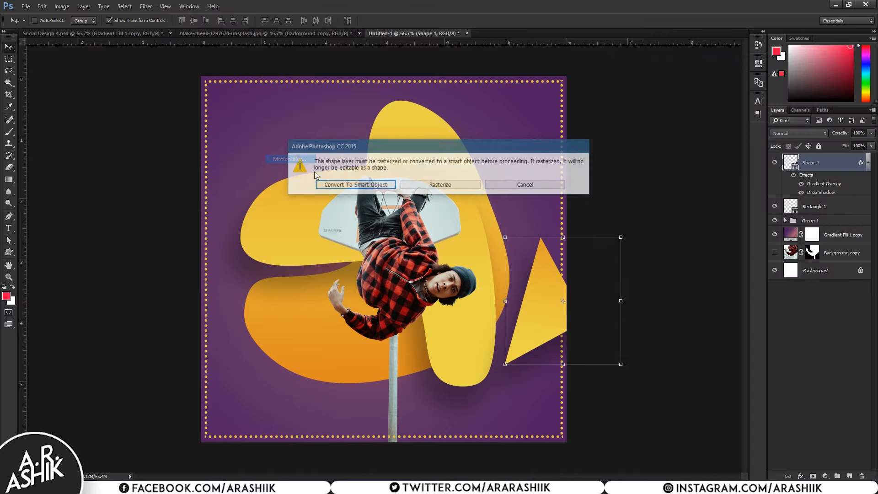
click(350, 188)
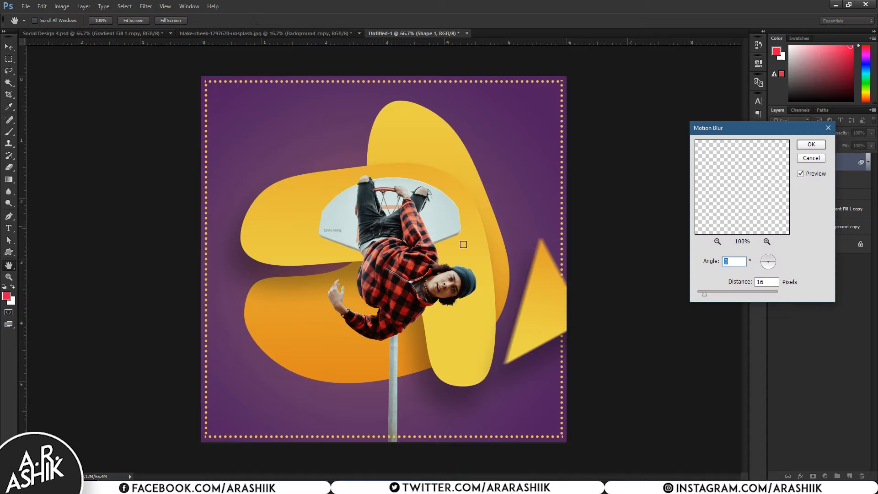
click(703, 292)
click(810, 158)
Undo the arrowhead's smart object conversion, layer style and transform changes, returning to the plain black shape
key(ctrl+alt+z)
key(ctrl+alt+z)
key(ctrl+alt+z)
key(ctrl+alt+z)
key(ctrl+alt+z)
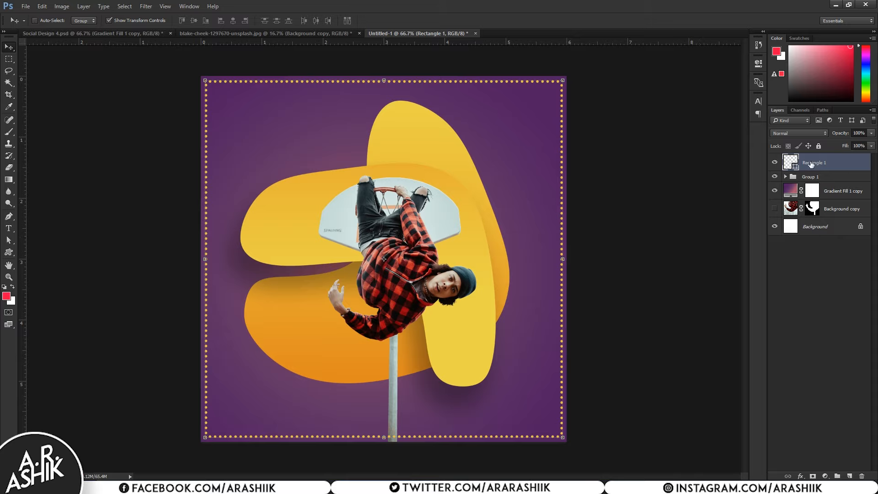
key(ctrl+shift+z)
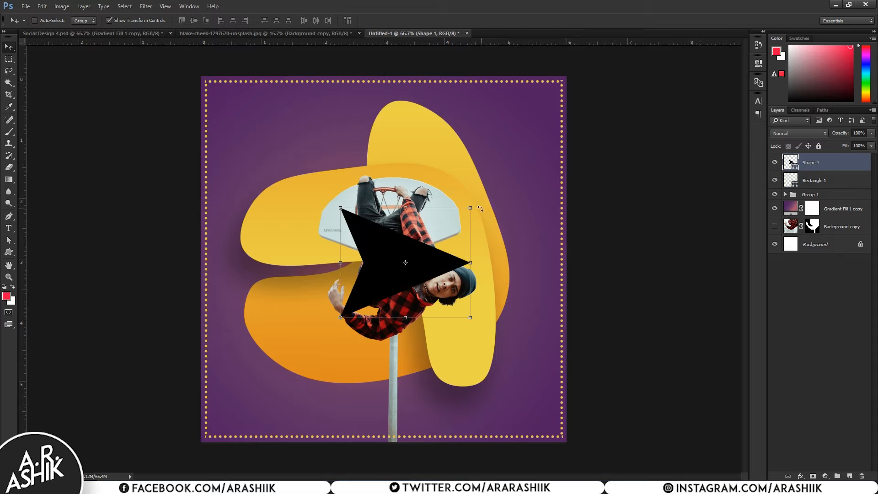
Rotate the arrowhead about 130°, scale it to about 87%, and place it partly beyond the canvas's right edge
key(ctrl+t)
drag(476, 207, 415, 391)
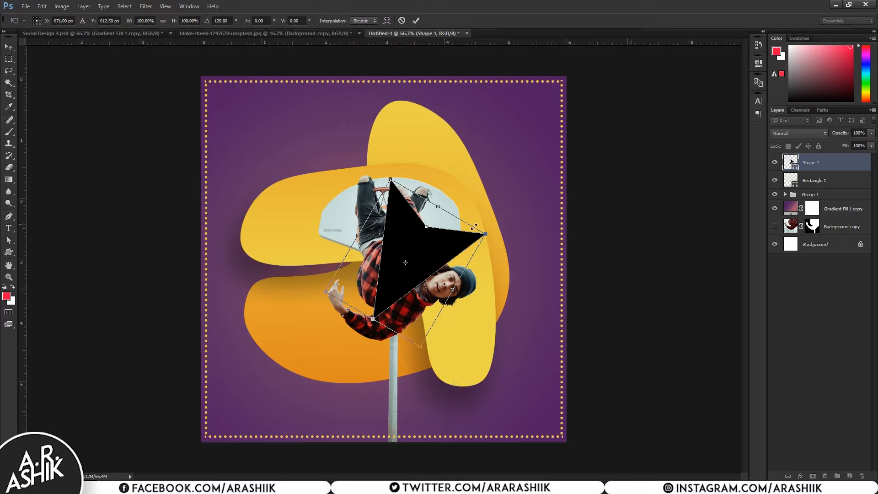
drag(486, 232, 465, 240)
drag(425, 264, 579, 310)
drag(634, 308, 588, 316)
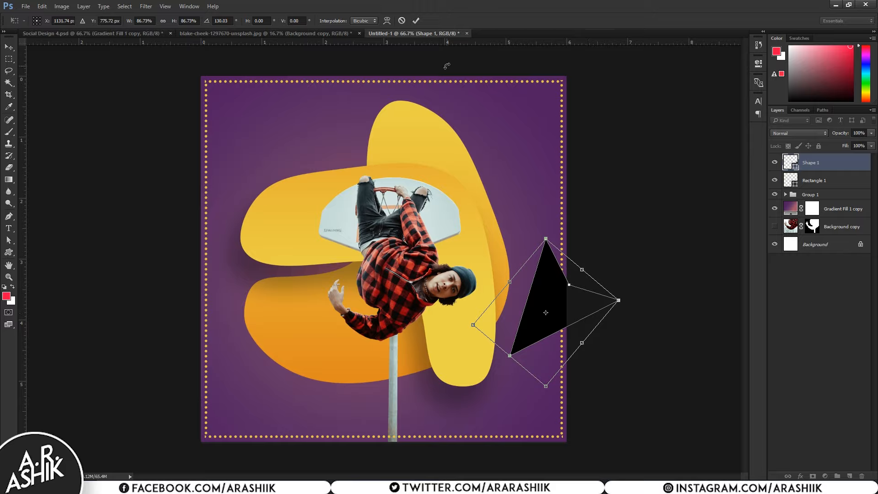
click(415, 21)
Convert the arrowhead layer to a smart object and paste the copied layer style onto it
right_click(829, 164)
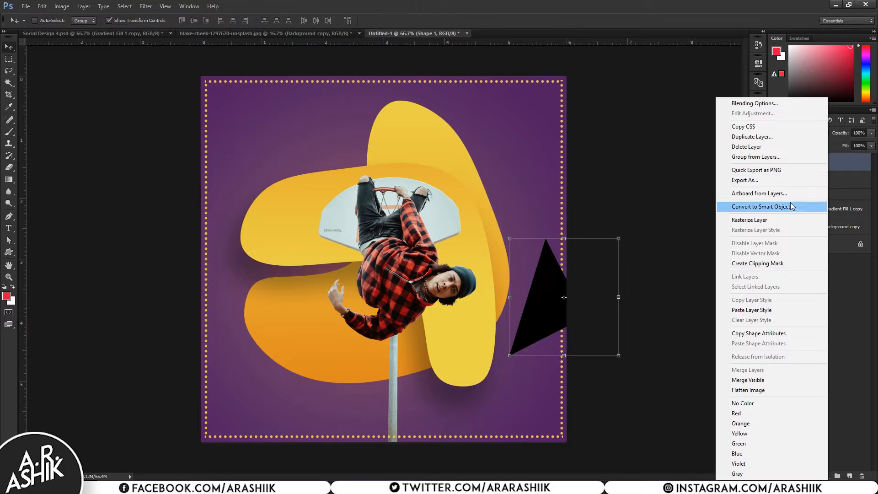
click(791, 206)
right_click(828, 167)
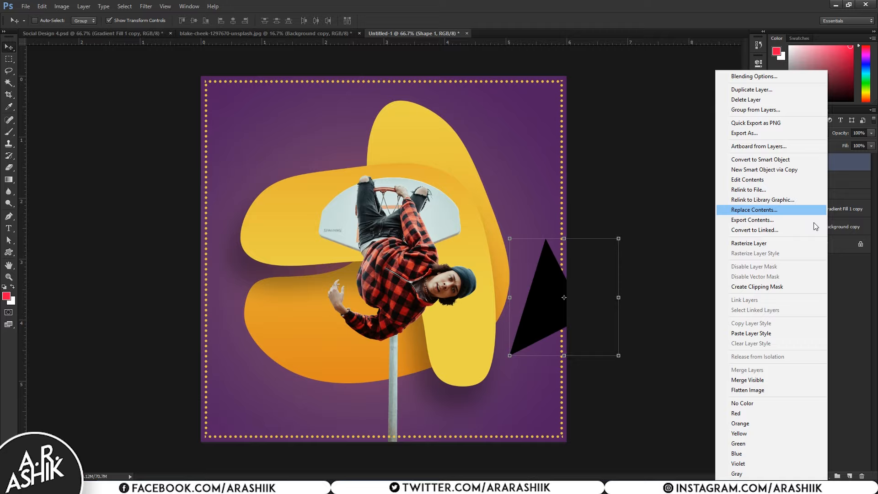
click(753, 332)
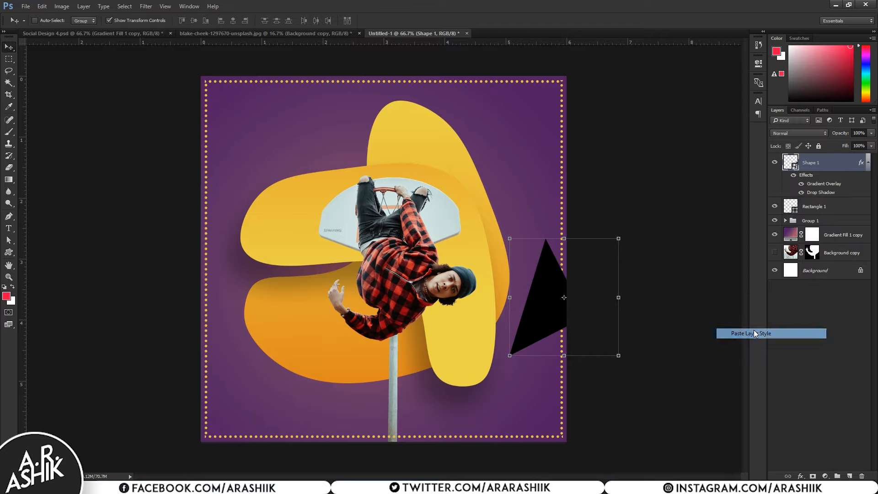
Apply a Motion Blur to the arrowhead smart object with an angle of 0° and a distance of 12 pixels
click(146, 5)
mouse_move(168, 108)
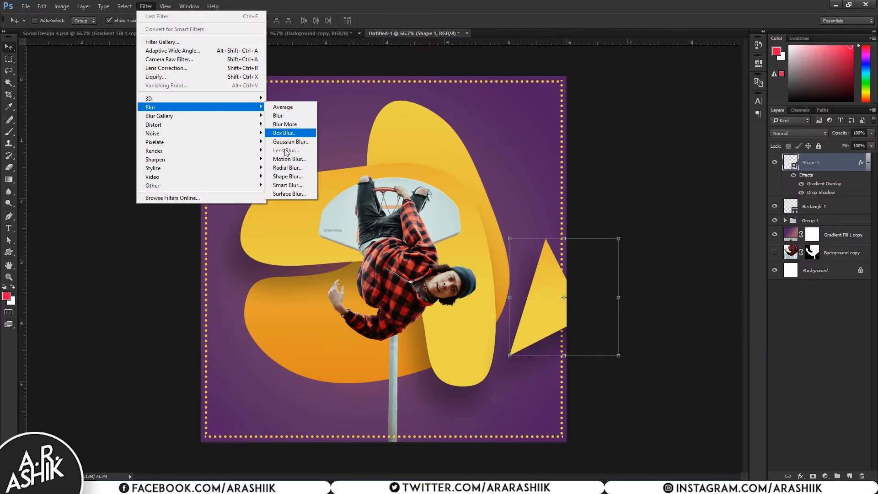
click(289, 158)
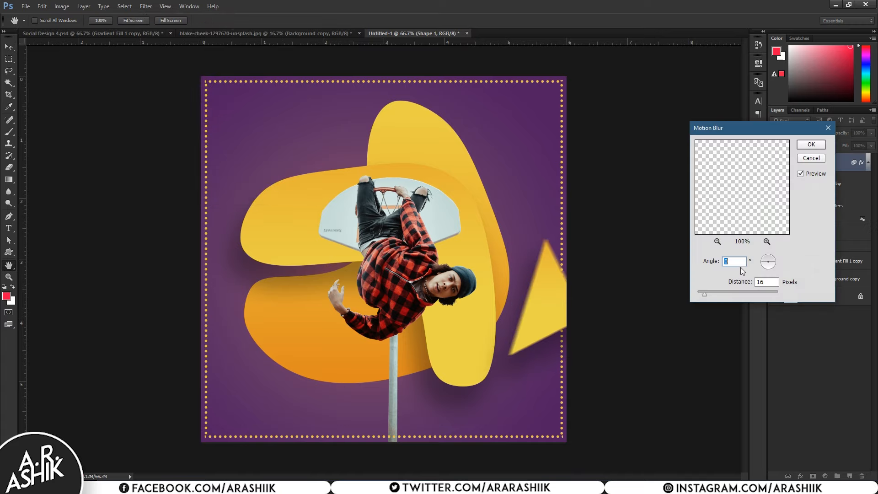
click(748, 284)
text(5)
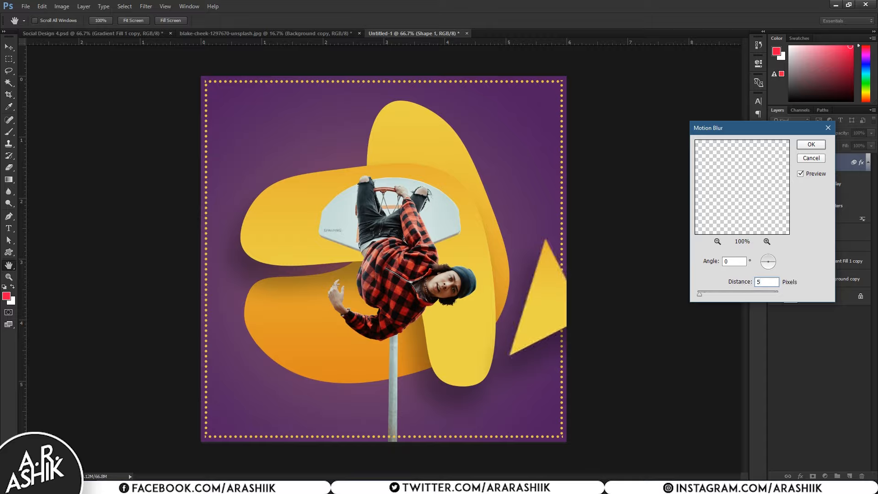
drag(704, 293, 704, 291)
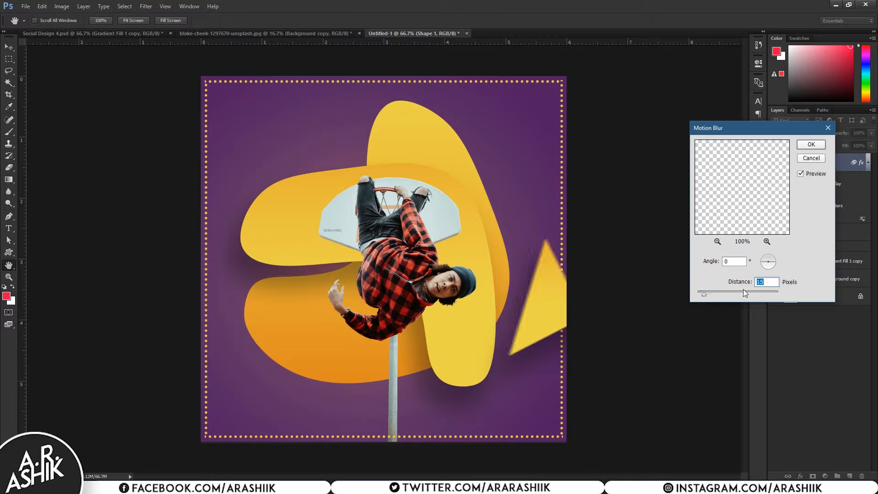
key(Return)
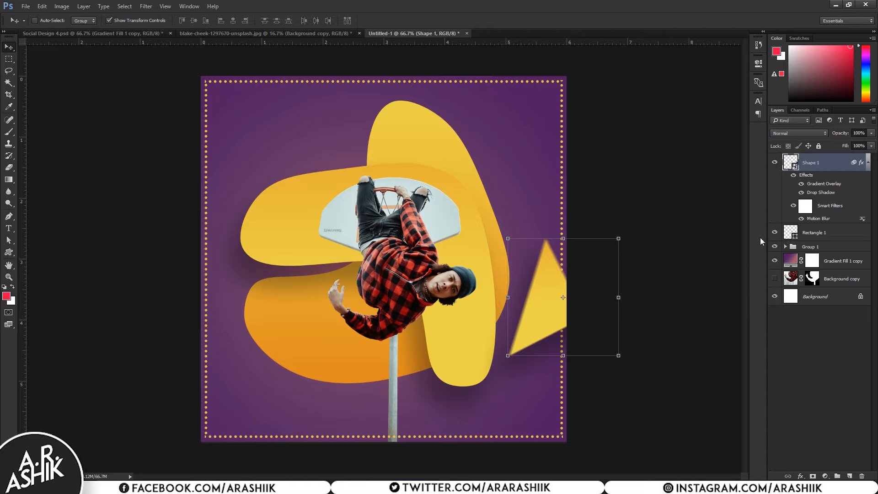
double_click(819, 219)
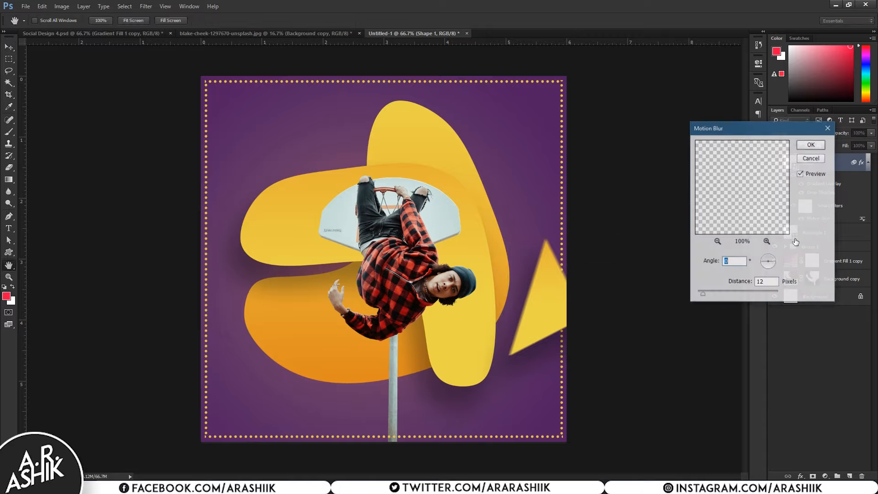
key(Return)
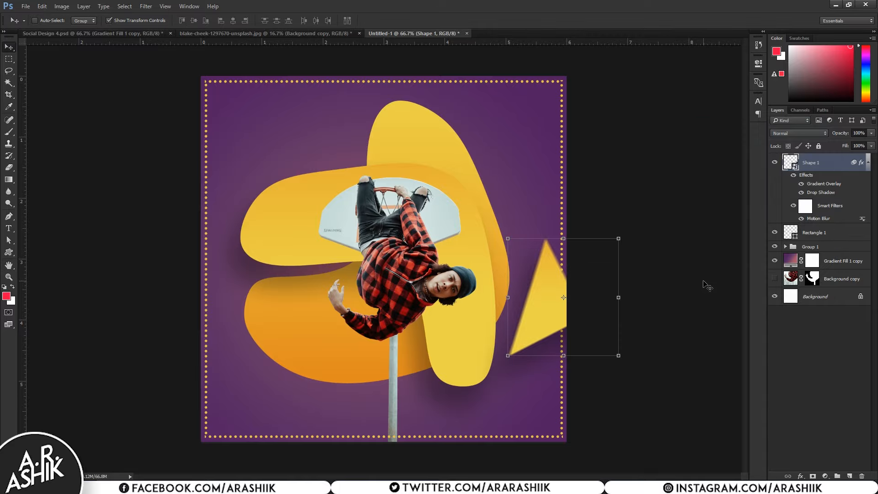
Duplicate the arrowhead smart object, place the copy near the canvas's lower-left corner, scale it to about 52% and rotate it about 103°
key(ctrl+j)
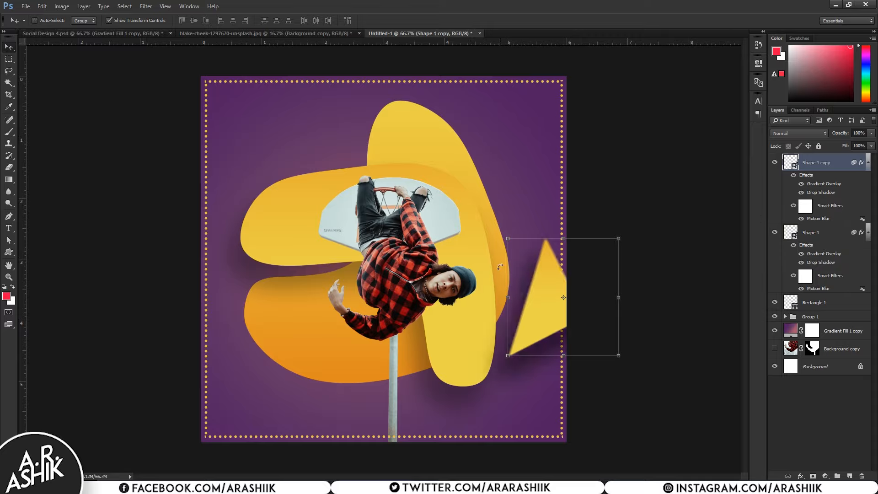
drag(546, 326, 240, 355)
key(ctrl+t)
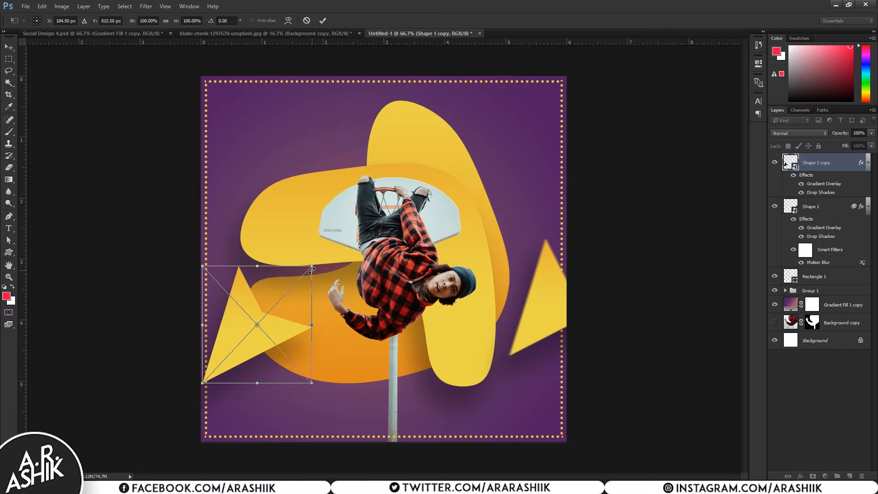
drag(317, 265, 273, 400)
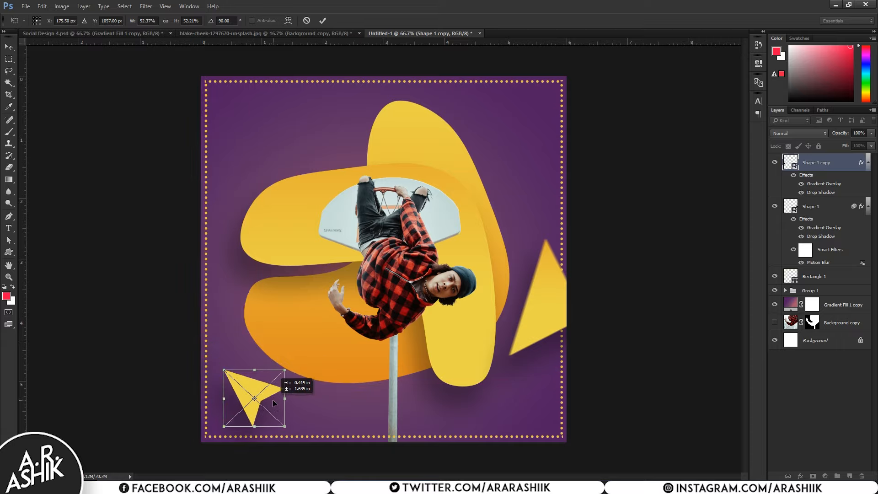
drag(309, 425, 304, 438)
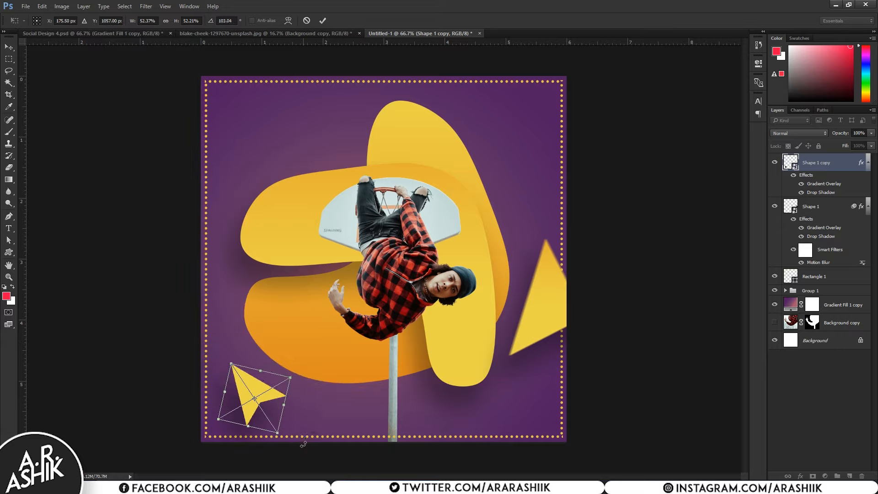
key(Return)
Duplicate the small arrowhead into the canvas's upper-right area, scaled to about 65% and rotated to about -107°
drag(258, 395, 505, 128)
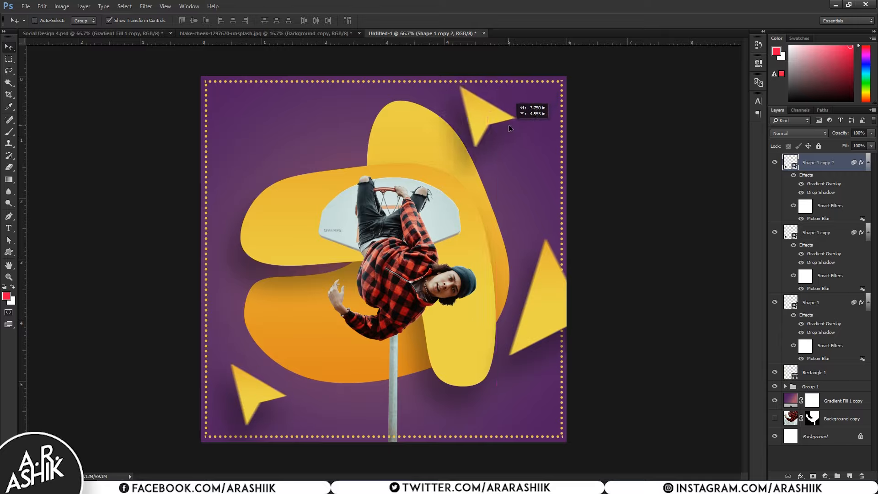
key(ctrl+t)
drag(543, 99, 405, 215)
drag(520, 138, 551, 146)
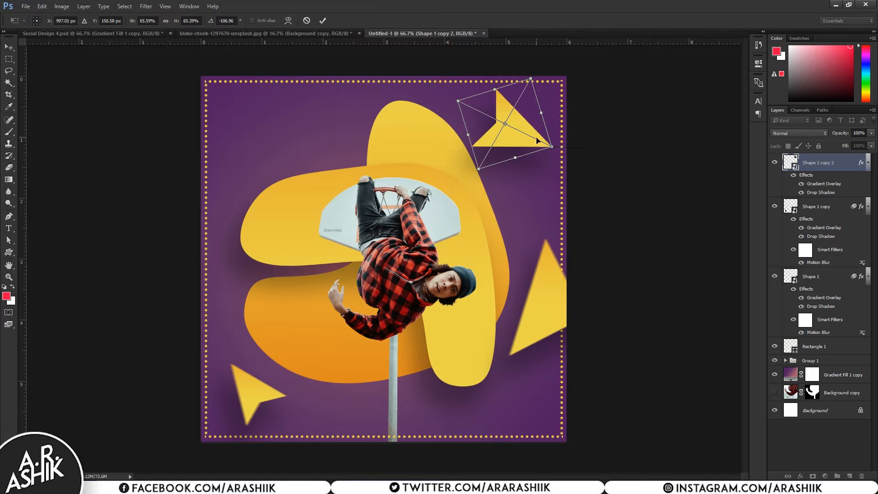
key(Return)
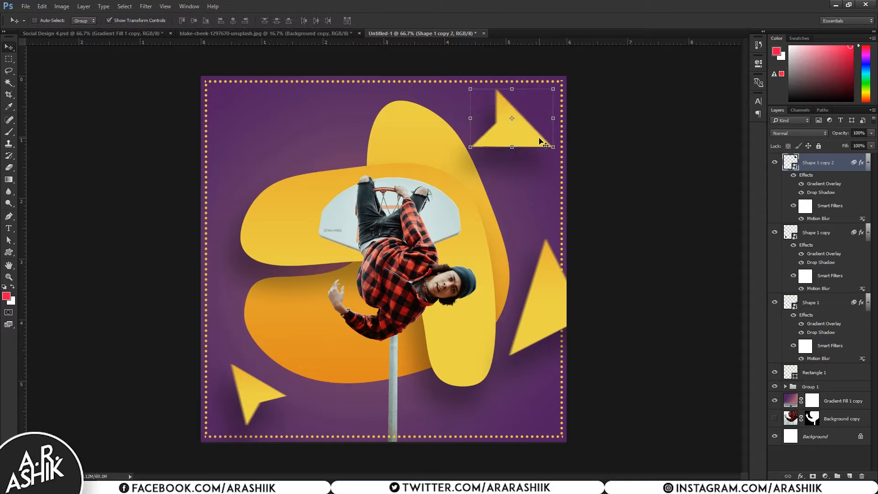
Duplicate the upper-right arrowhead, place the copy partly beyond the canvas's upper-left edge, rotate it to about 88° and enlarge it
key(ctrl+j)
drag(540, 140, 276, 135)
key(ctrl+t)
drag(204, 77, 131, 6)
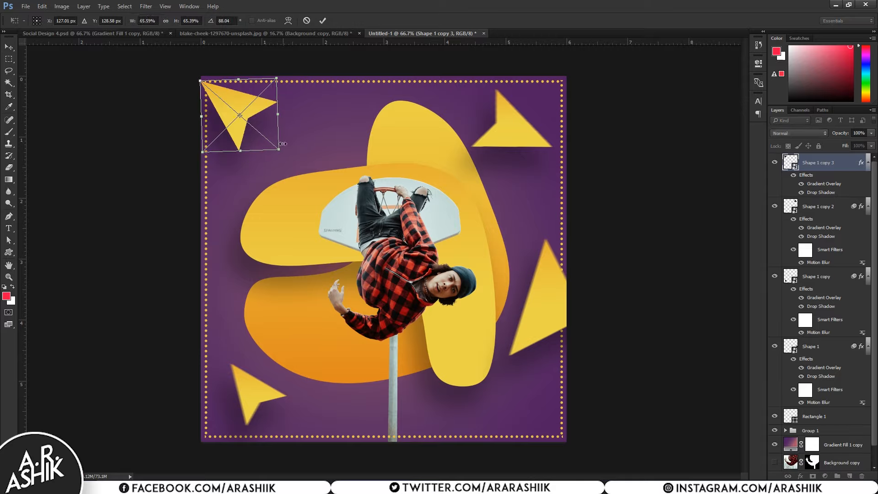
drag(283, 144, 263, 141)
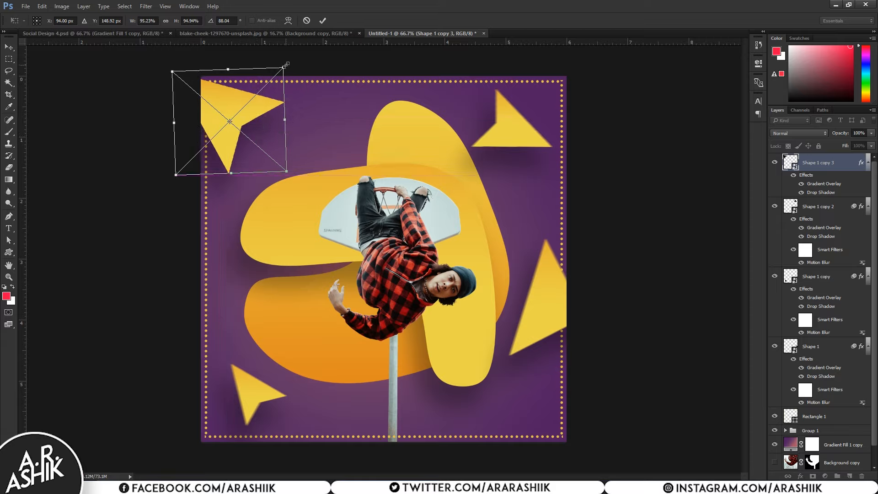
drag(286, 64, 273, 81)
key(Return)
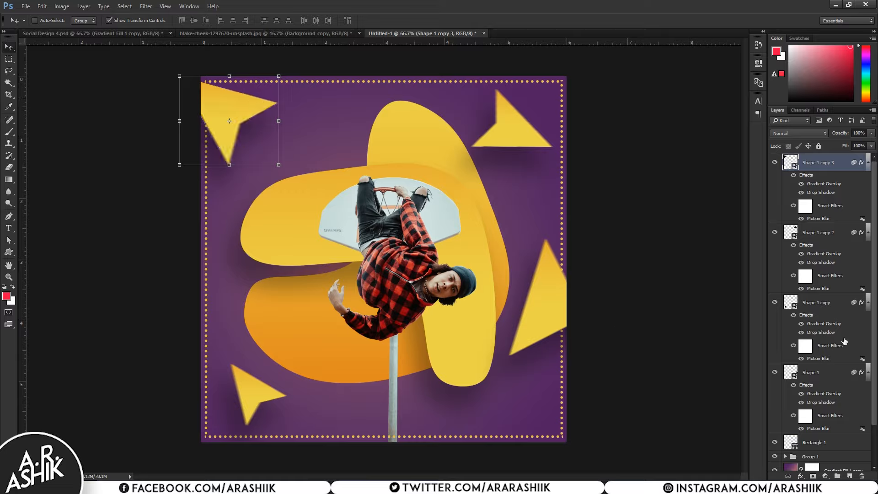
Adjust the original right-edge arrowhead's drop shadow to about 23% opacity, -34° angle, 35 px distance and 32 px size
click(868, 303)
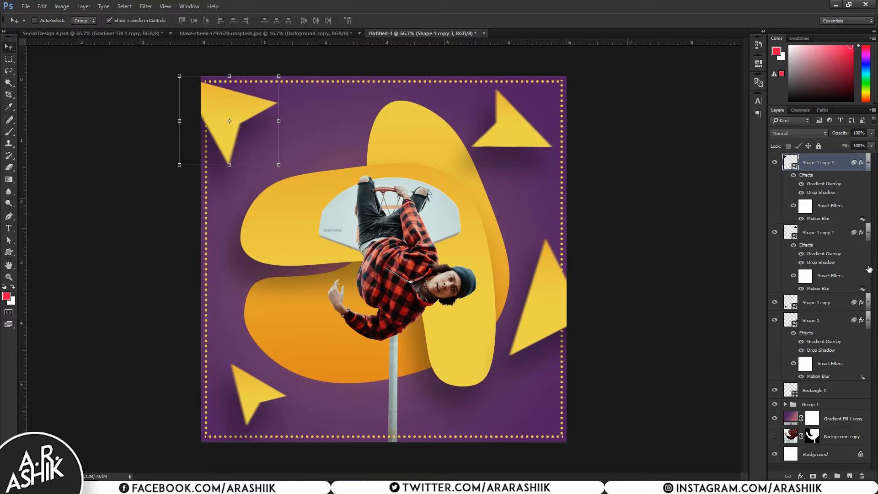
click(868, 304)
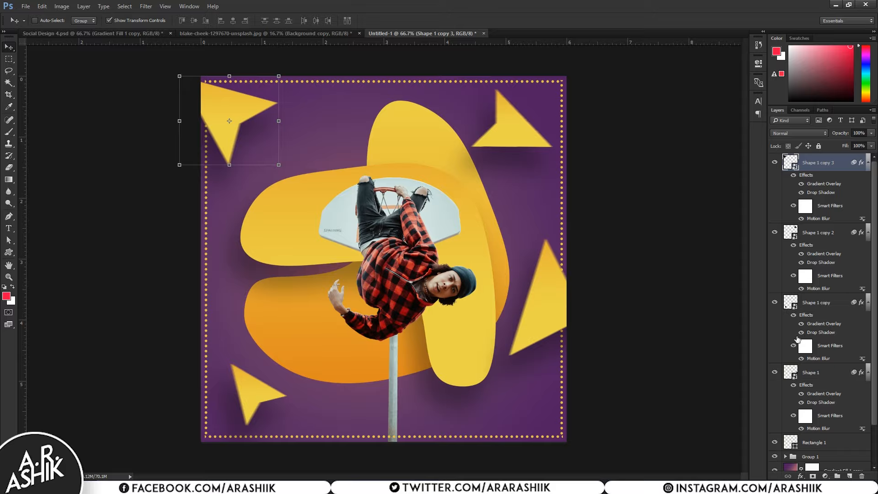
click(775, 374)
click(775, 374)
click(816, 402)
double_click(815, 400)
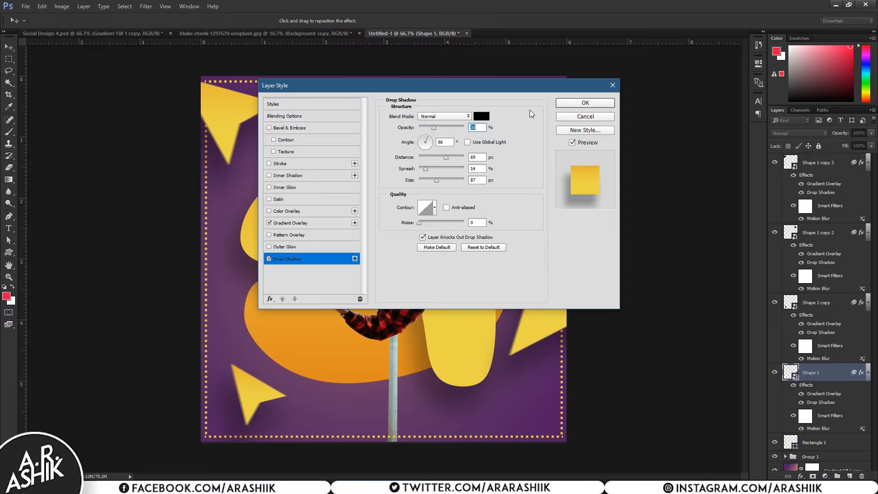
drag(530, 85, 841, 59)
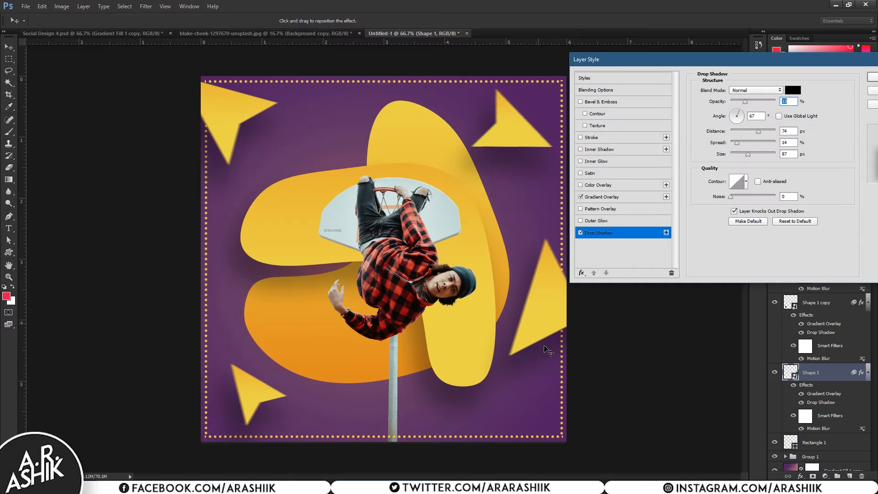
drag(548, 351, 536, 292)
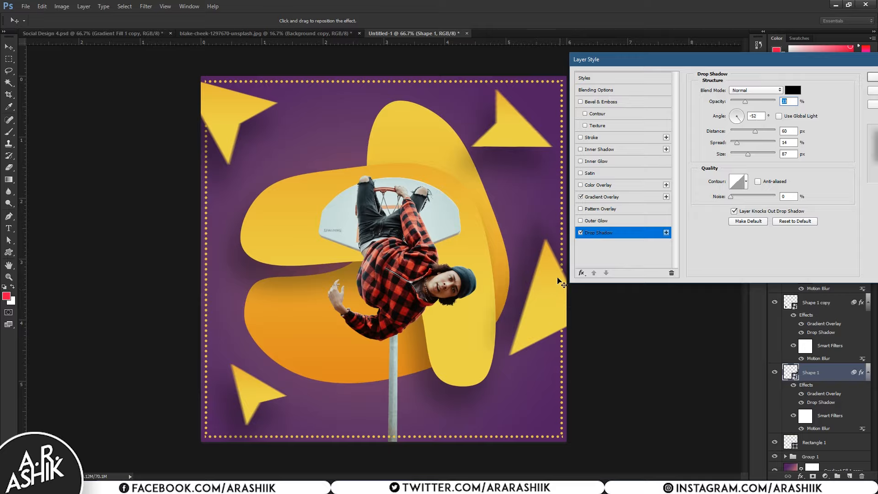
drag(748, 154, 739, 154)
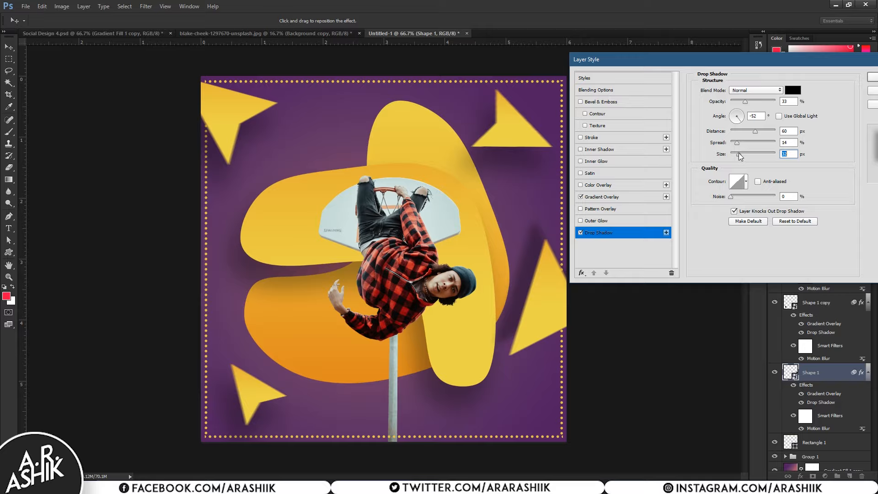
drag(745, 100, 742, 98)
drag(542, 289, 535, 294)
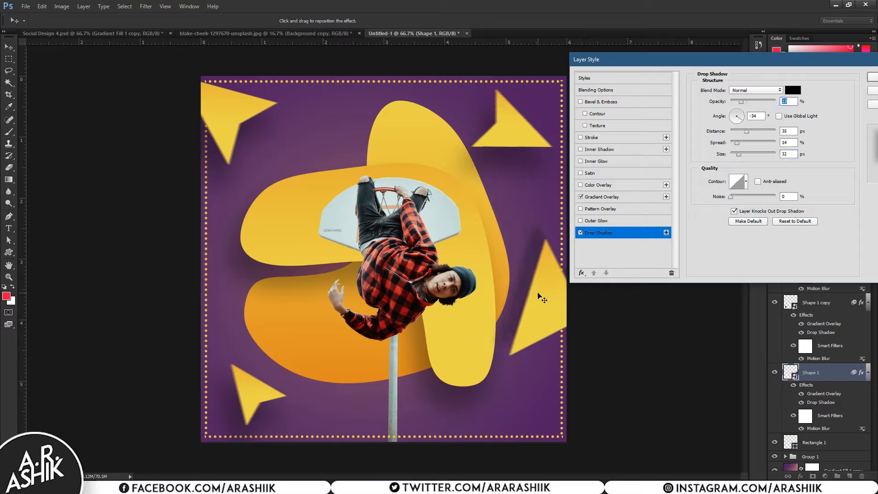
key(Return)
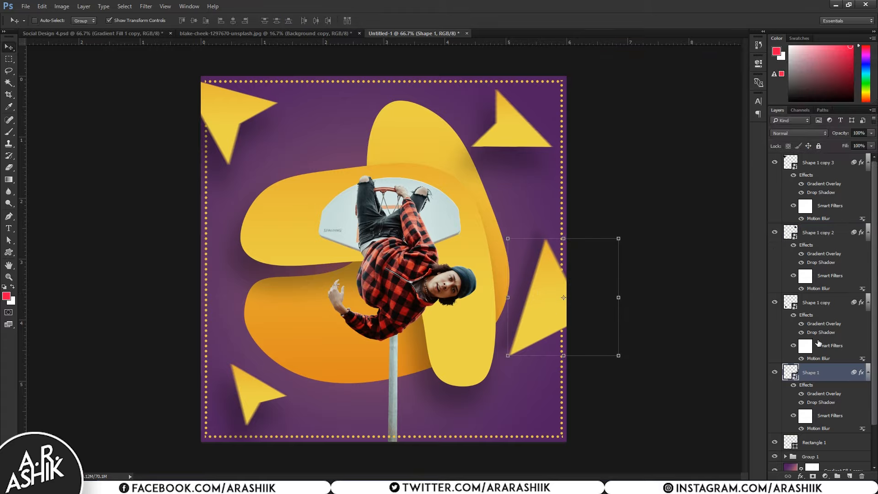
Set the lower-left arrowhead's drop shadow to 30% opacity, -29° angle, 56 px distance, 5% spread and 43 px size
click(820, 332)
double_click(820, 333)
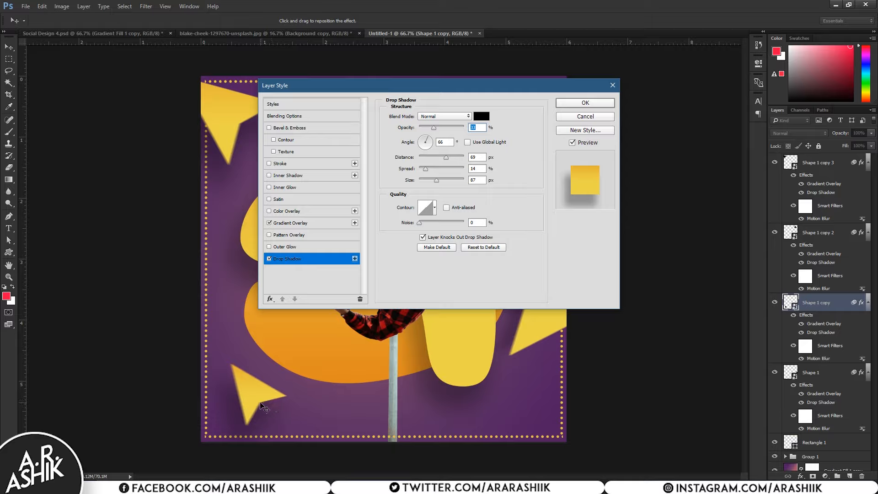
drag(259, 400, 255, 382)
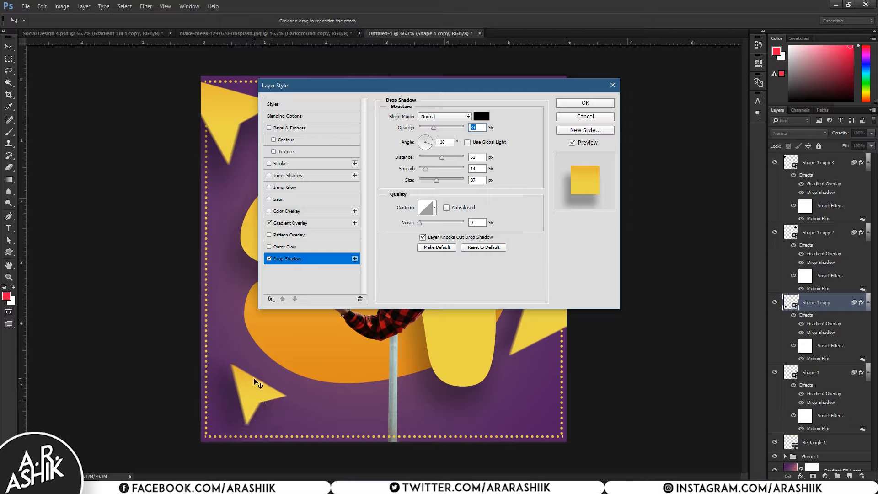
click(429, 182)
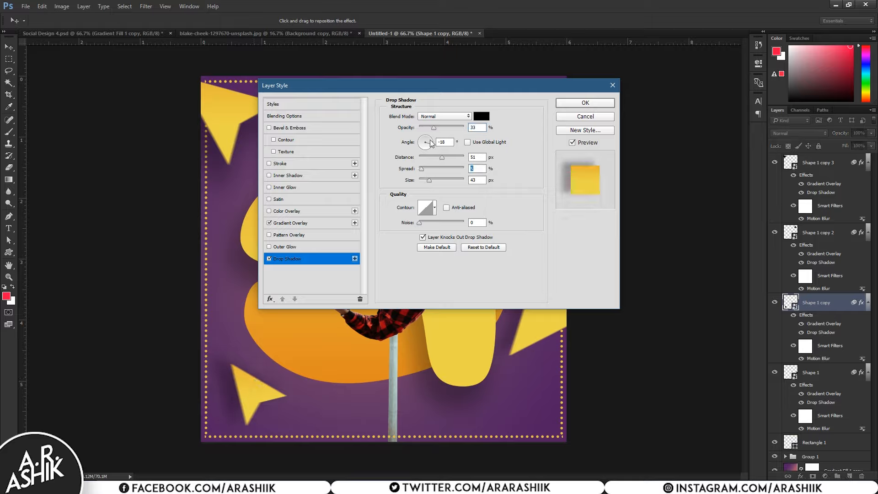
click(429, 128)
drag(431, 127, 435, 127)
click(566, 106)
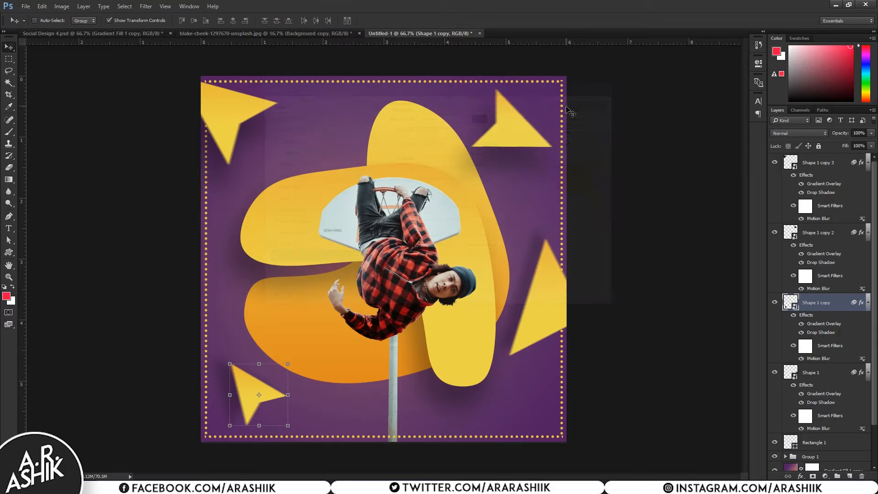
Set the upper-right arrowhead's drop shadow to about 22% opacity, 80° angle, 45 px distance, 10% spread and 54 px size
double_click(820, 290)
click(813, 159)
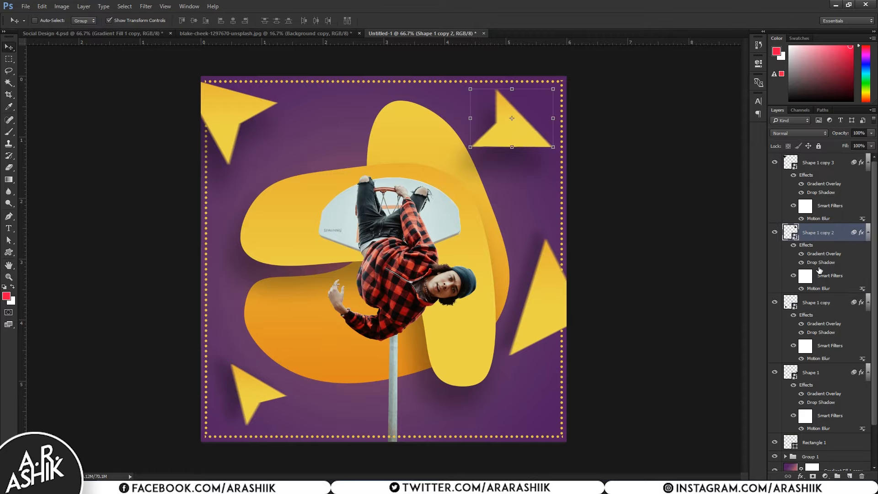
double_click(819, 264)
drag(491, 95, 560, 233)
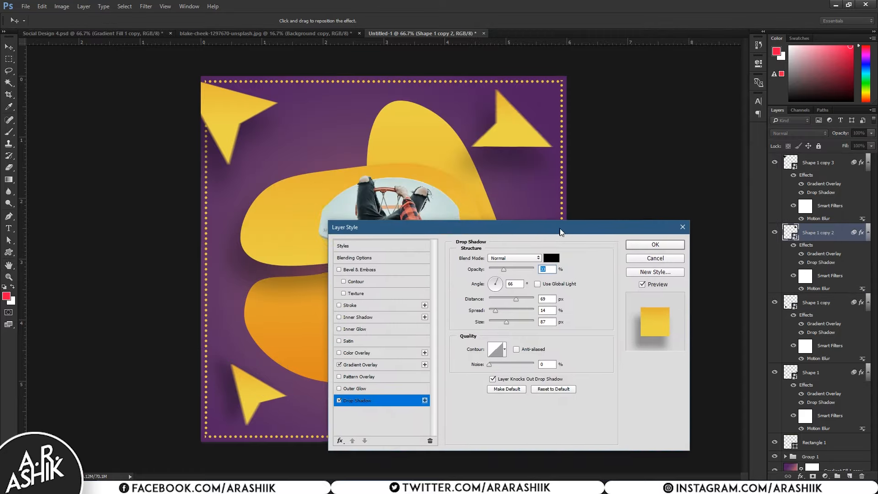
mouse_move(534, 173)
mouse_down()
mouse_move(526, 146)
mouse_move(531, 189)
mouse_up()
drag(507, 323, 501, 321)
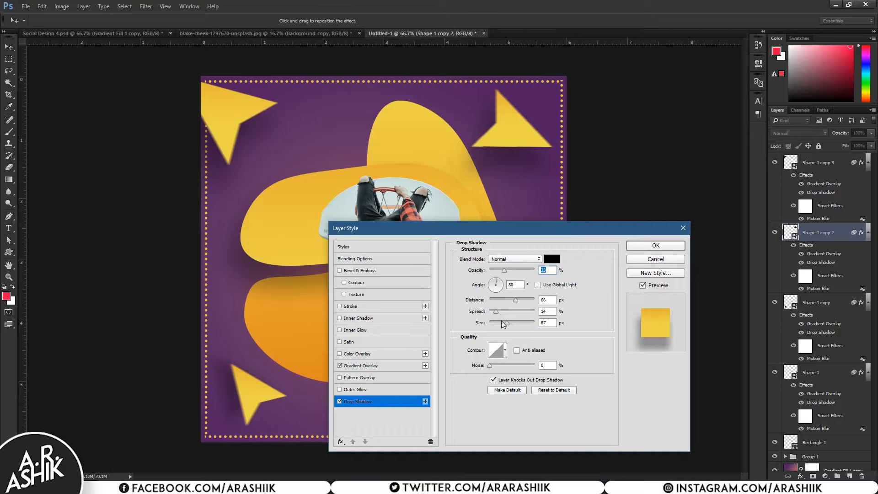
click(494, 311)
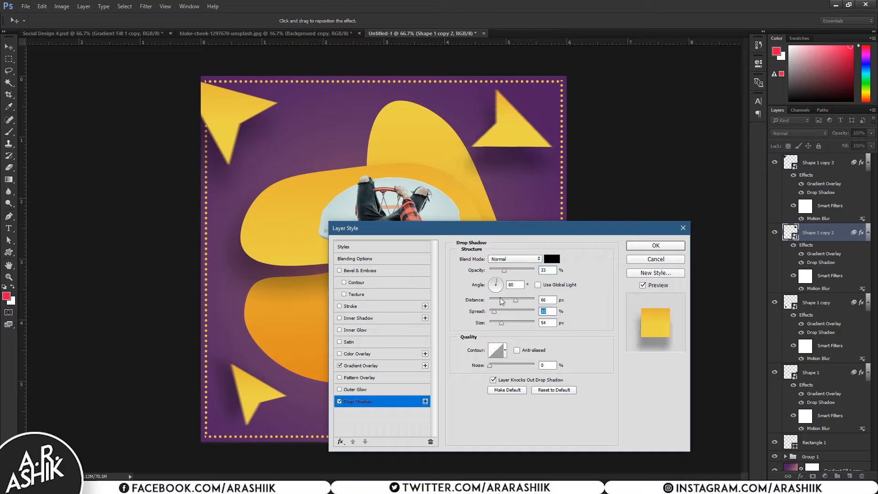
drag(514, 300, 499, 271)
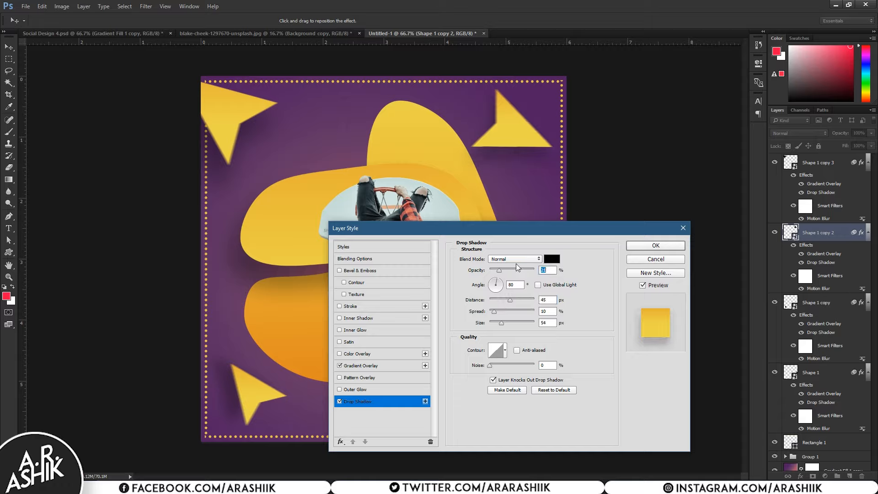
click(633, 244)
Set the upper-left arrowhead's drop shadow to 20% opacity, -155° angle, 30 px distance and 13% spread, with a smaller size
key(alt+bracketright)
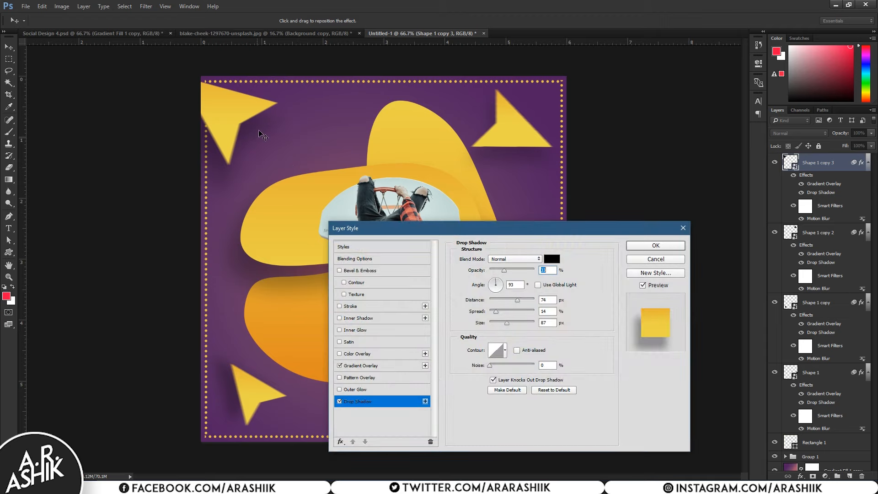
drag(261, 135, 264, 115)
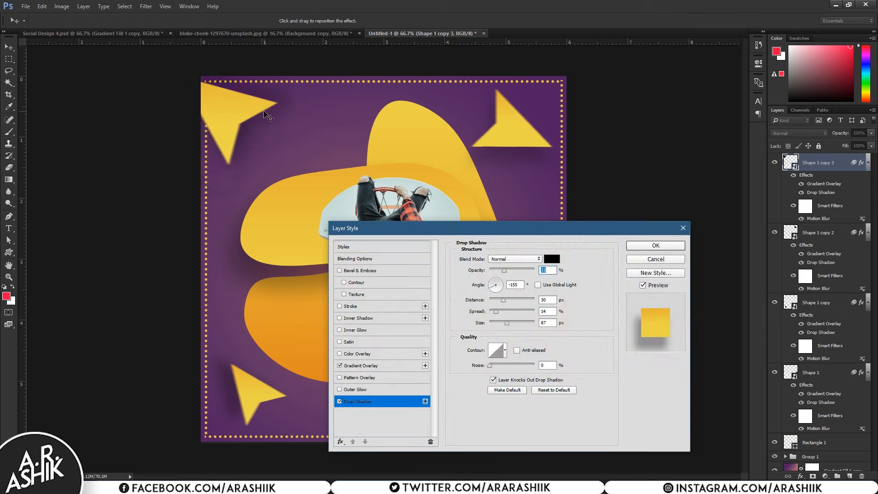
click(495, 309)
click(497, 321)
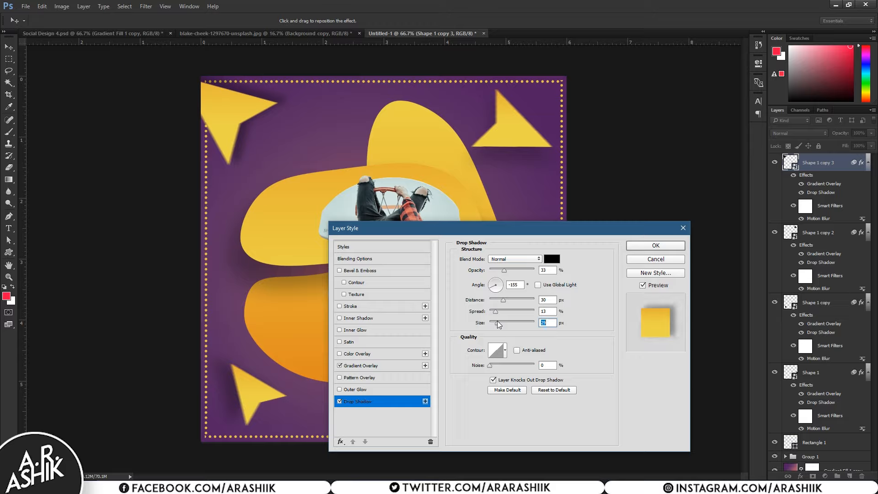
click(498, 270)
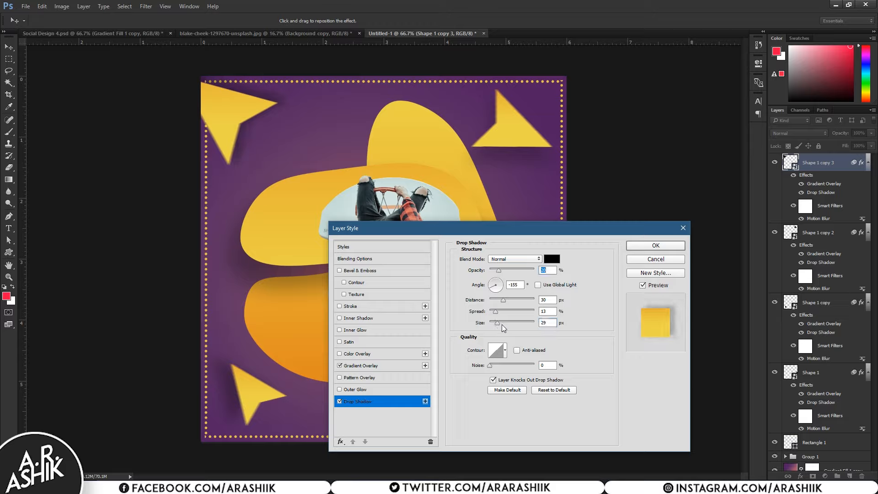
click(501, 323)
click(640, 246)
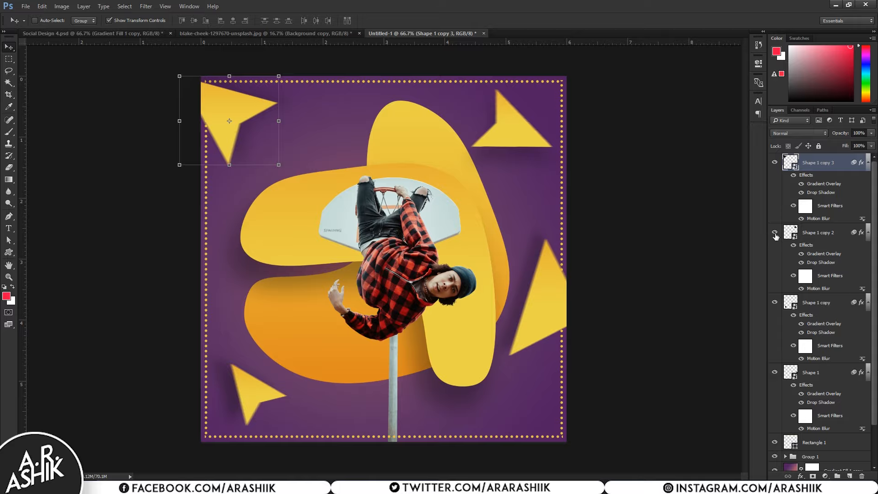
Increase the drop shadow size of the lower-left arrowhead to 57 px
click(775, 303)
click(775, 303)
double_click(817, 333)
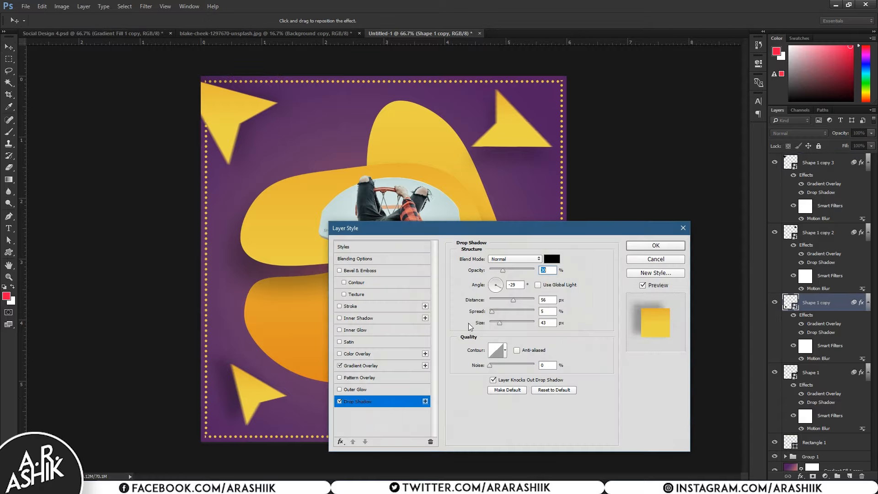
click(502, 321)
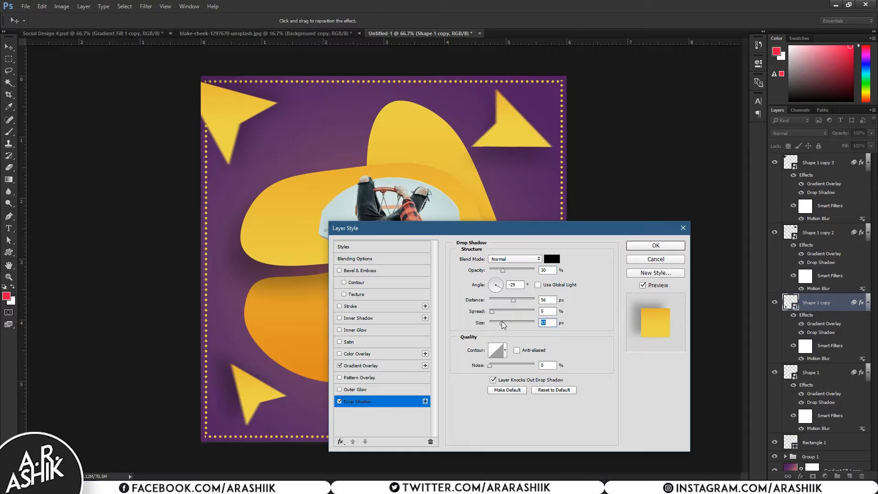
click(649, 245)
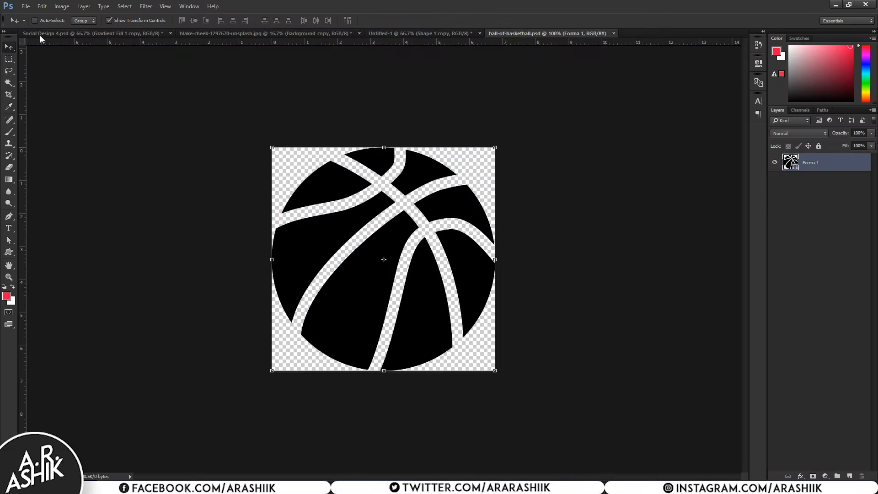
Bring the basketball shape into the Untitled-1 design and scale it to about 33% over the lower end of the yellow shape
drag(387, 193, 471, 303)
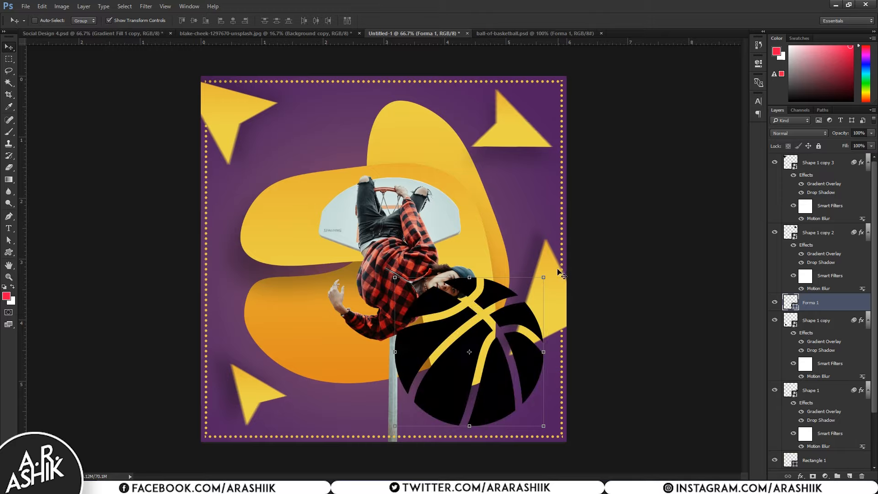
drag(545, 278, 480, 353)
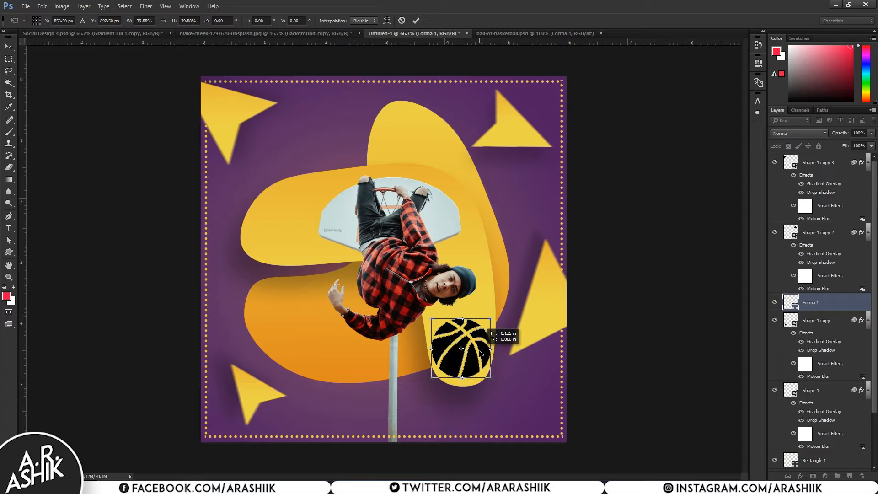
drag(491, 320, 489, 328)
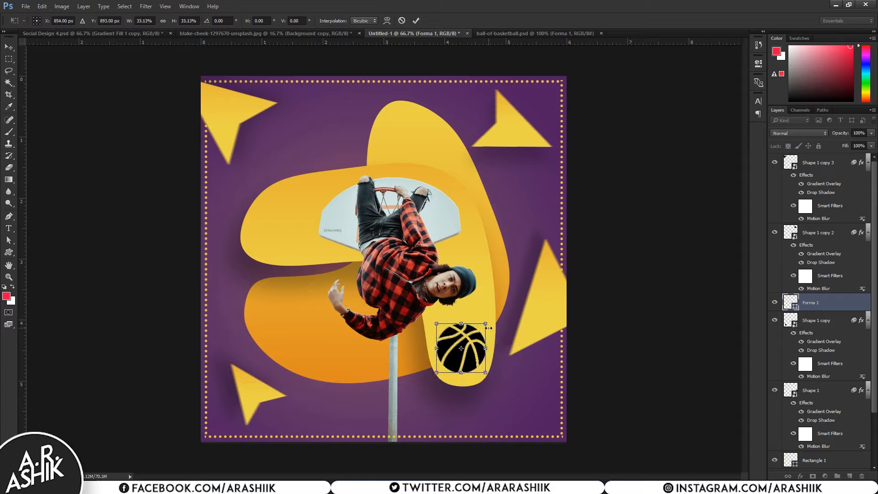
Nudge the basketball down to a vertical position of 901 px and apply the transform
key(Down)
key(Down)
key(Down)
key(Down)
key(Down)
key(Down)
key(Down)
key(Down)
key(Down)
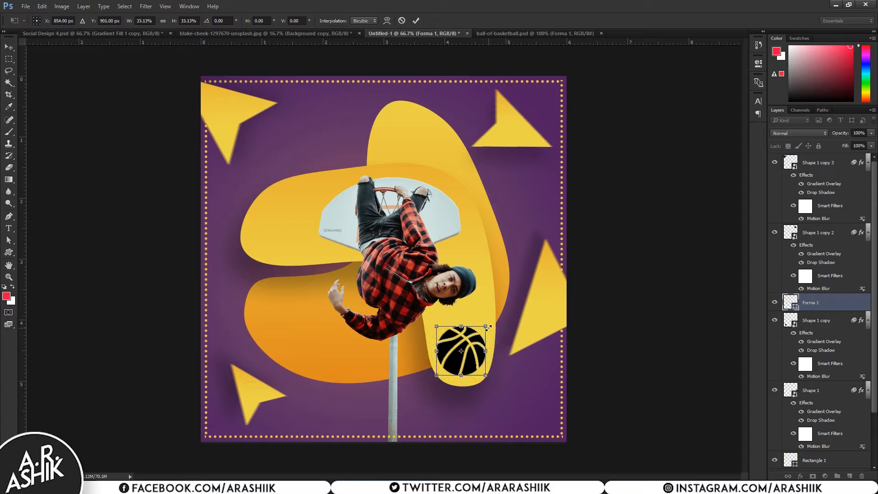
key(Return)
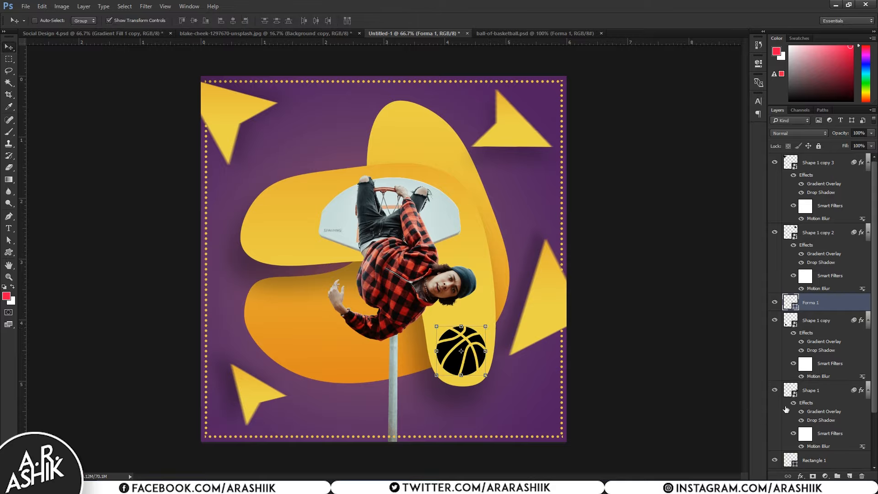
Duplicate the purple gradient fill layer and place the copy at the top of the layer stack
scroll(787, 410, down, 3)
click(838, 423)
key(ctrl+j)
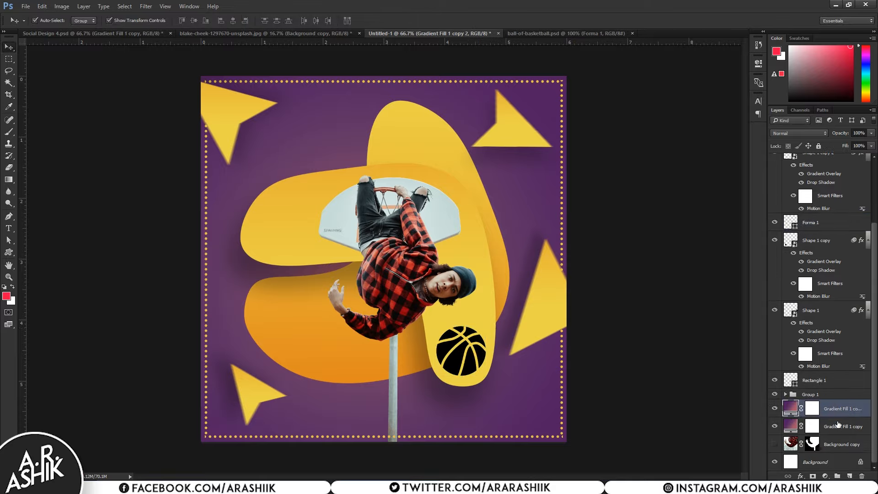
drag(836, 410, 817, 161)
right_click(841, 164)
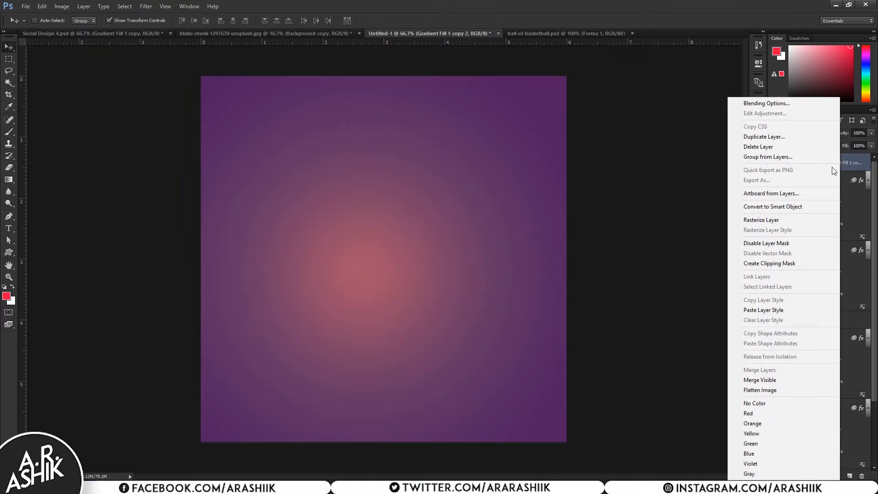
click(769, 263)
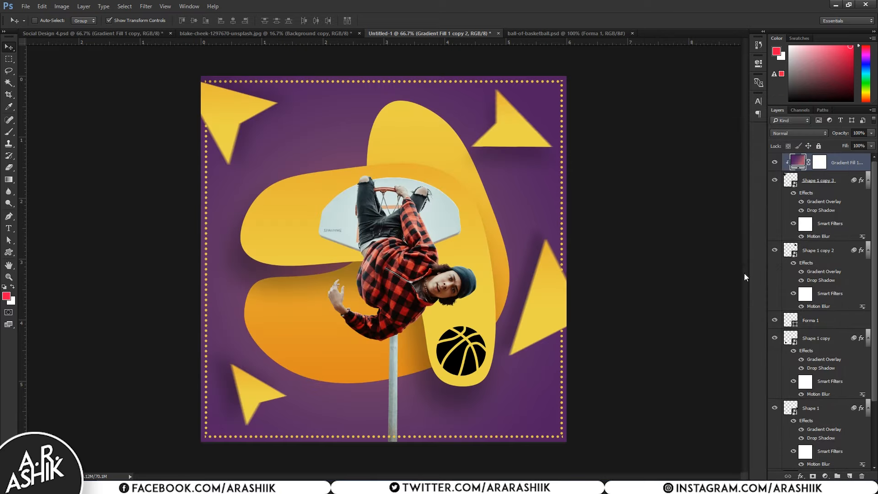
key(ctrl+z)
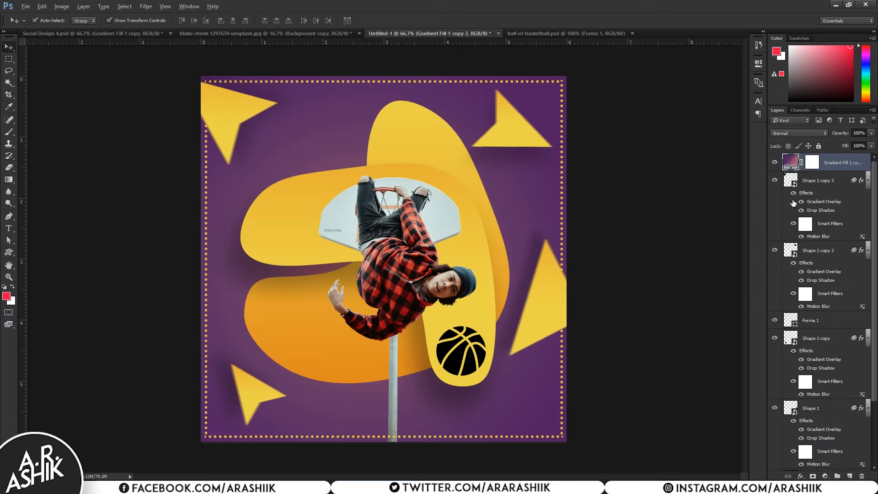
Move the basketball layer directly beneath the top gradient fill and clip the gradient to the basketball
drag(820, 319, 832, 174)
right_click(838, 160)
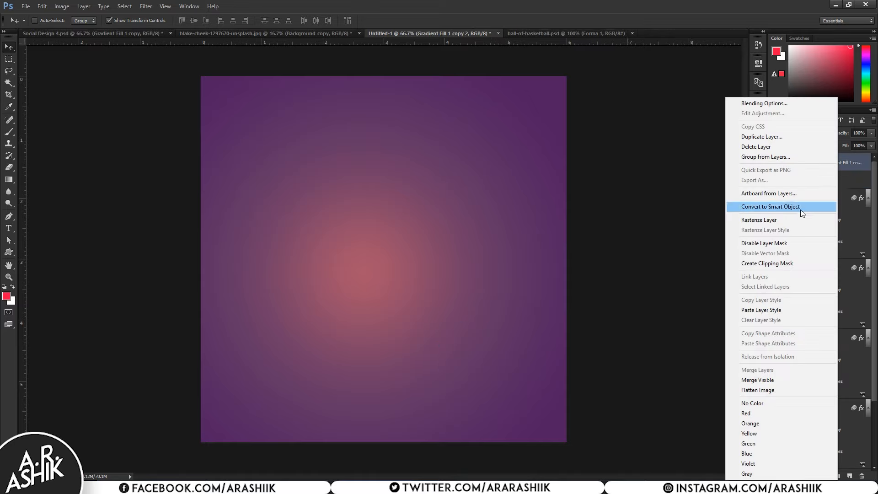
click(773, 264)
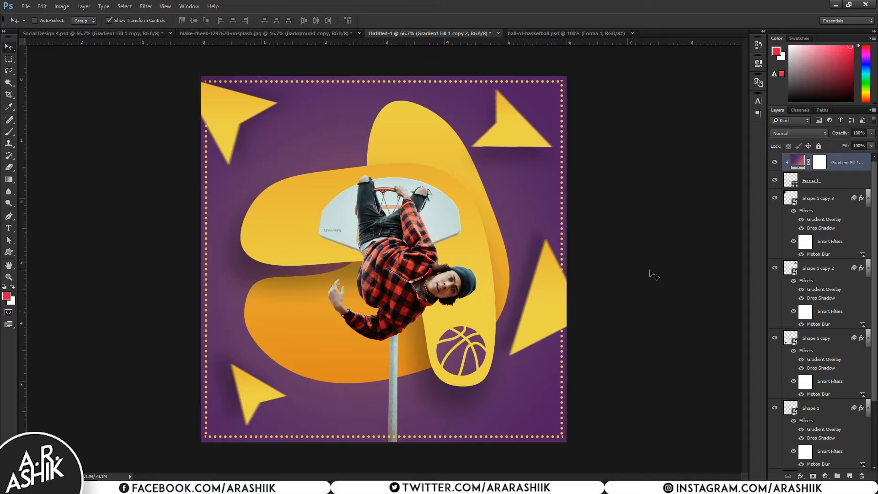
Group the basketball with its gradient, duplicate the group and position the copy on the upper end of the yellow shape
ctrl+click(826, 182)
key(ctrl+g)
key(ctrl+j)
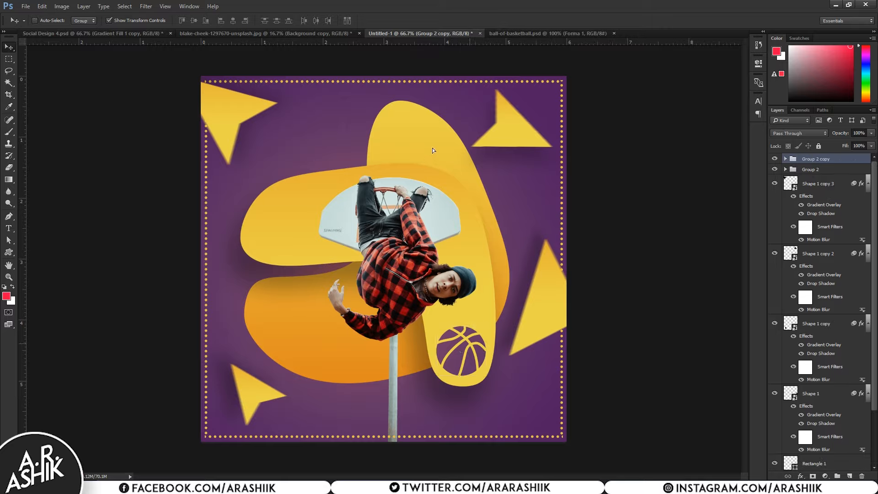
drag(473, 350, 416, 131)
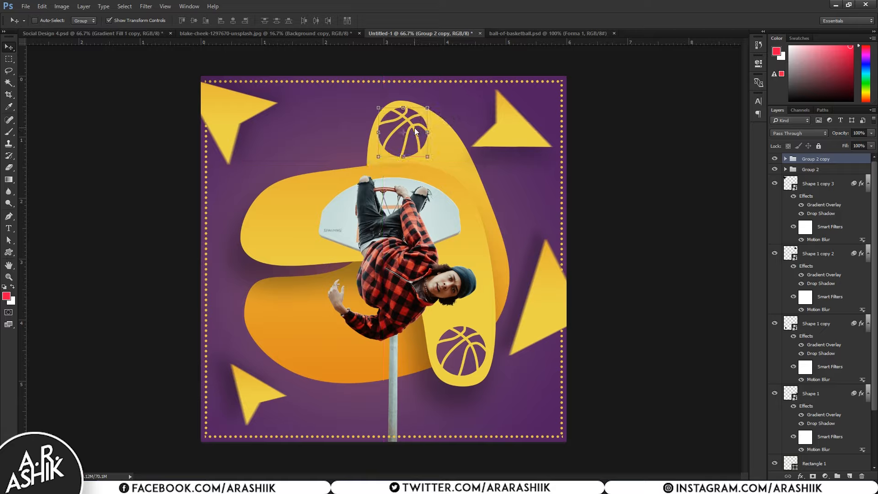
key(Right)
key(Right)
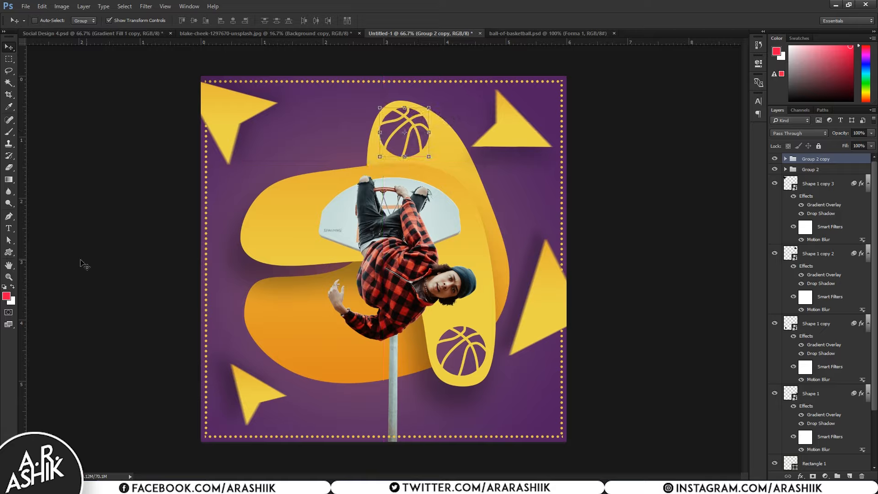
Add a dotted X custom shape on the yellow shape to the left of the backboard
click(9, 252)
click(47, 294)
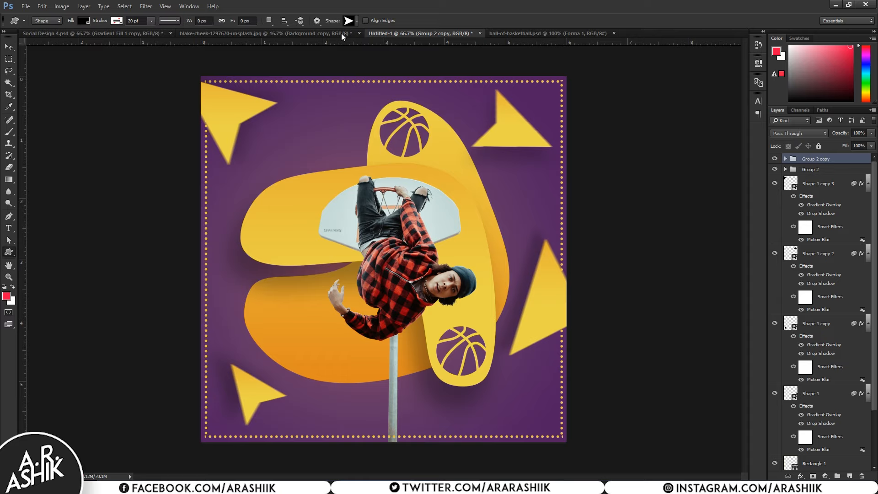
click(357, 20)
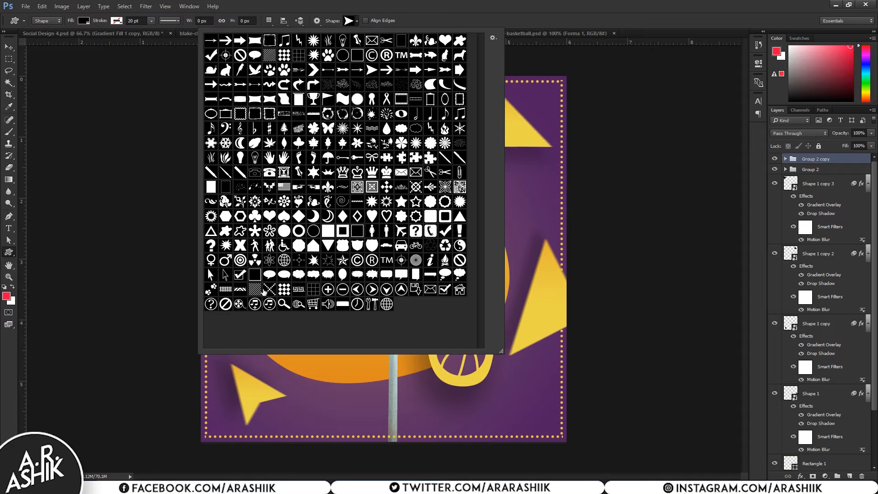
click(269, 289)
click(510, 4)
mouse_move(349, 258)
mouse_down()
mouse_move(413, 322)
mouse_move(298, 244)
mouse_move(313, 256)
mouse_up()
click(9, 47)
key(Return)
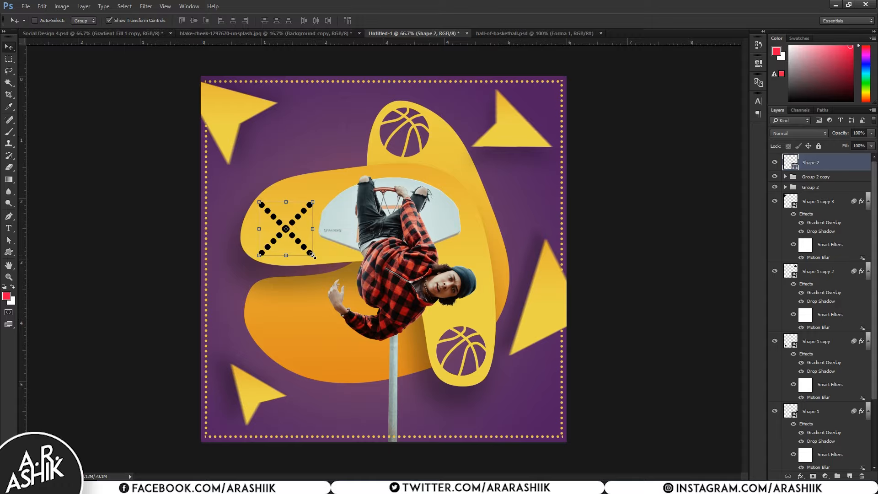
Clip a copy of the purple gradient fill to the dotted X and shift its radial centre upward
click(785, 177)
click(839, 191)
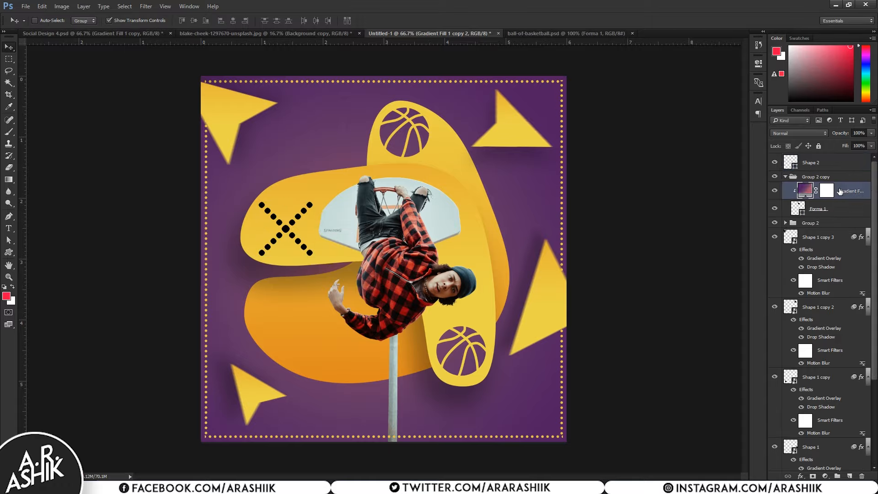
key(ctrl+j)
key(ctrl+shift+bracketright)
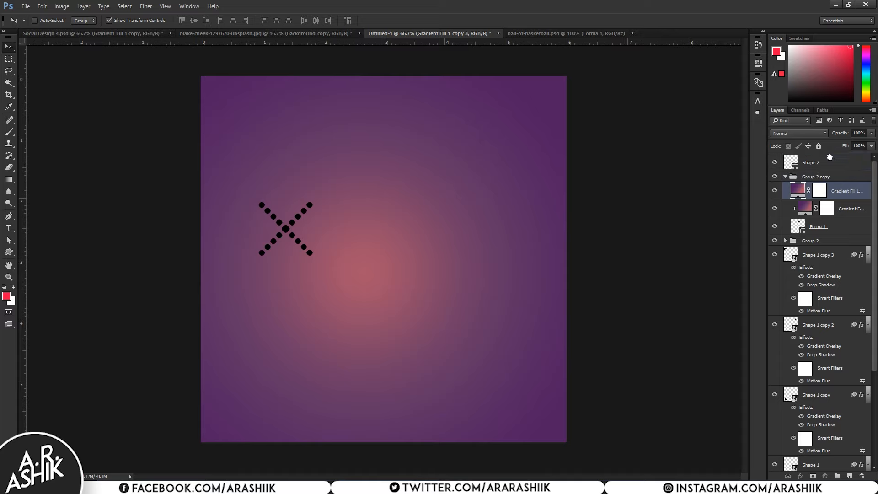
right_click(833, 167)
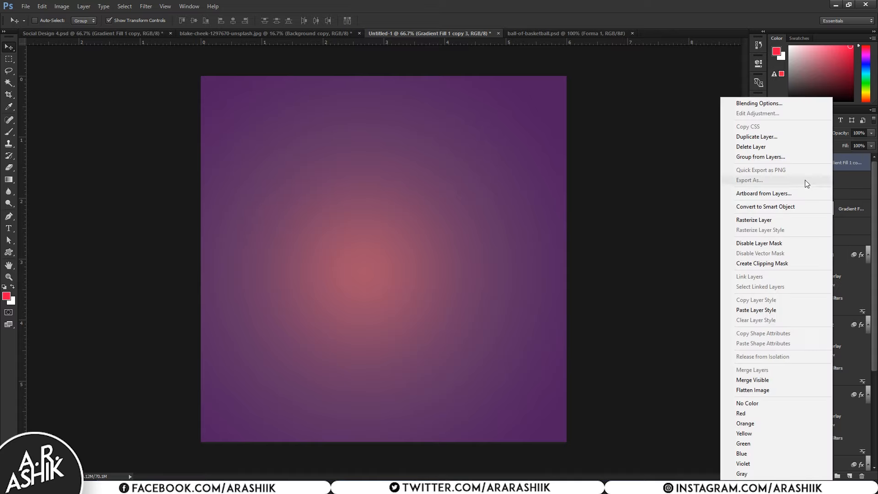
click(774, 264)
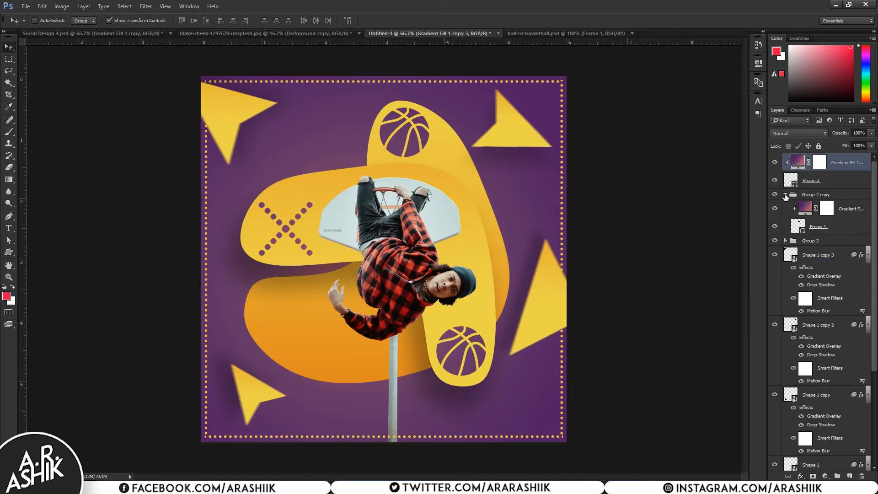
click(785, 195)
double_click(797, 161)
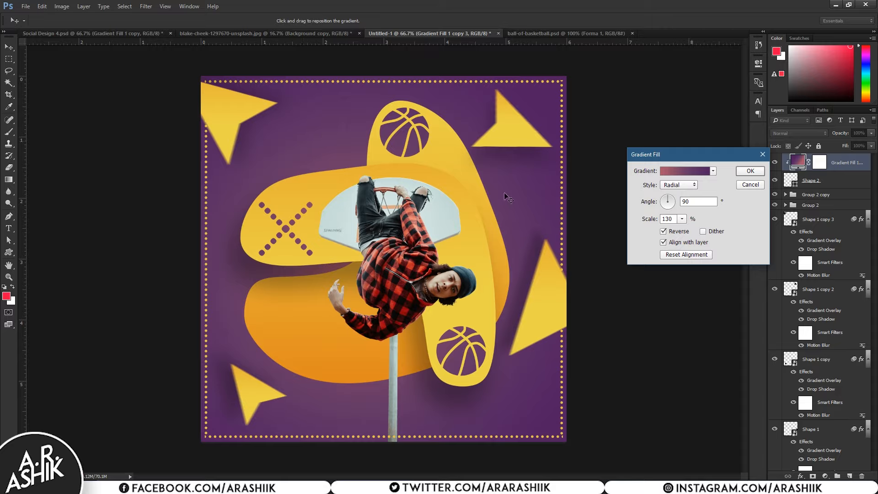
click(743, 171)
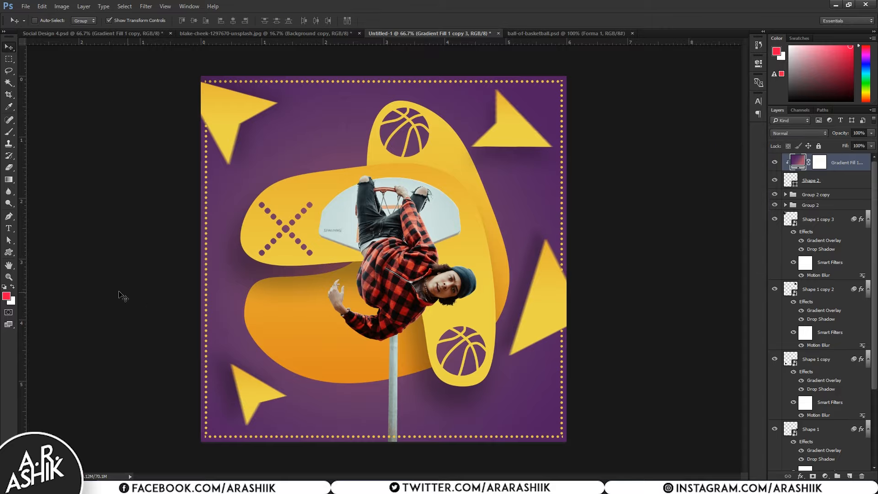
Draw a lightning bolt custom shape over the figure's outstretched arm
click(8, 251)
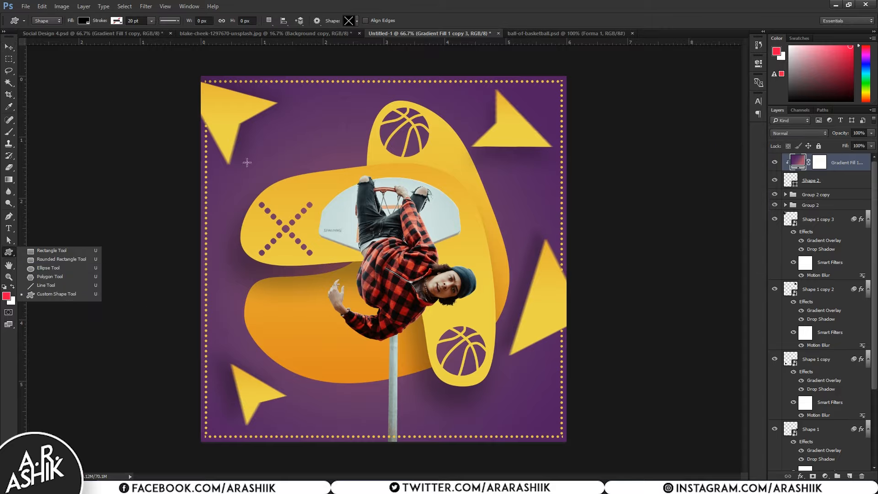
click(350, 21)
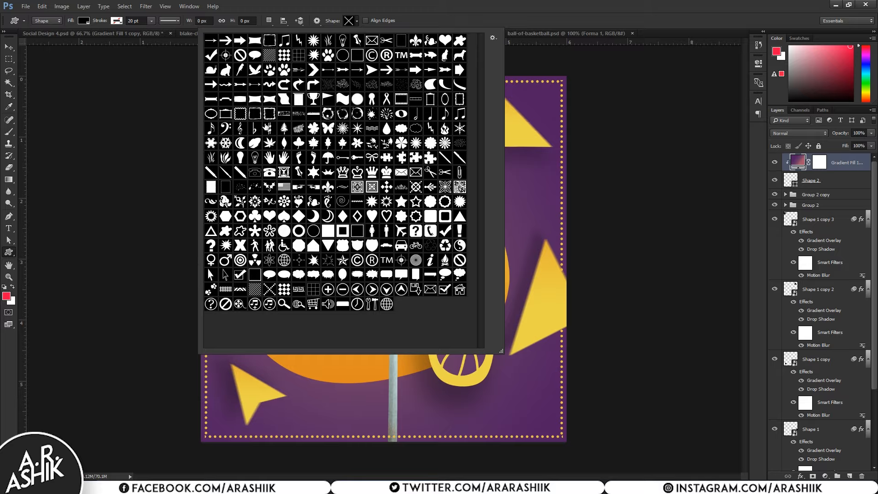
double_click(430, 128)
drag(360, 265, 402, 357)
key(v)
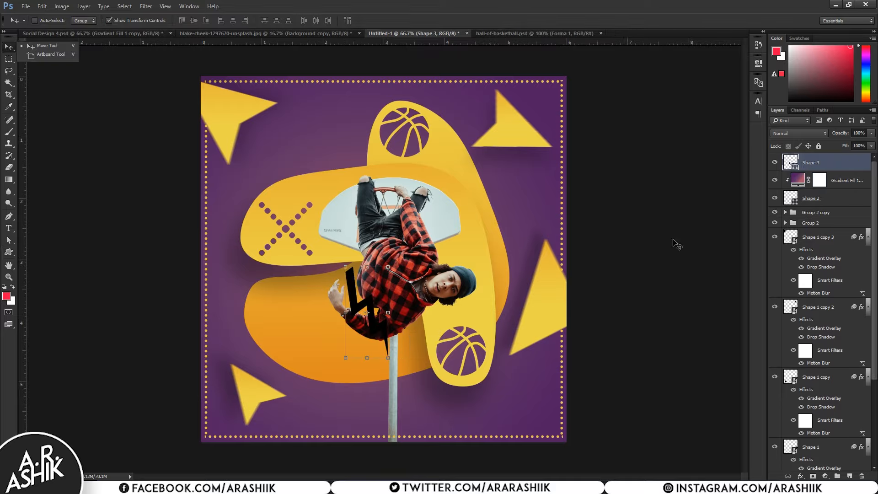
Duplicate the dotted X's gradient fill, move the copy above the lightning bolt layer and clip it to the bolt
click(837, 183)
key(ctrl+j)
drag(836, 183, 836, 161)
right_click(835, 161)
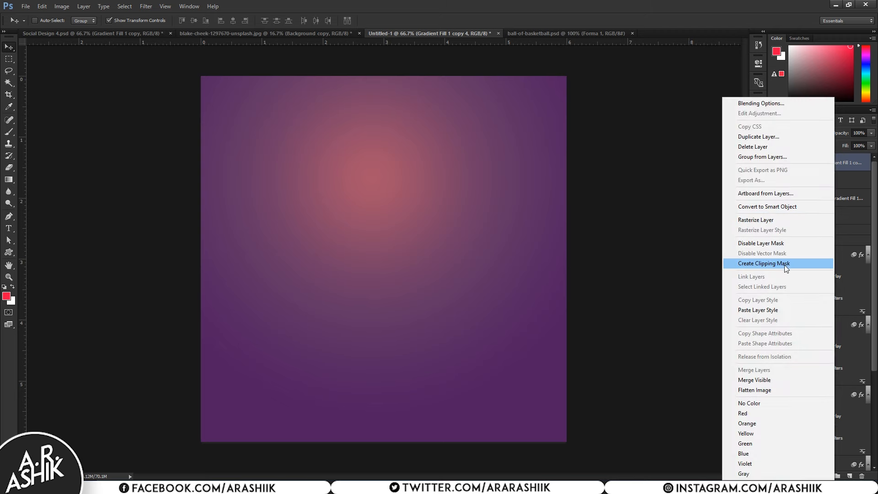
click(784, 264)
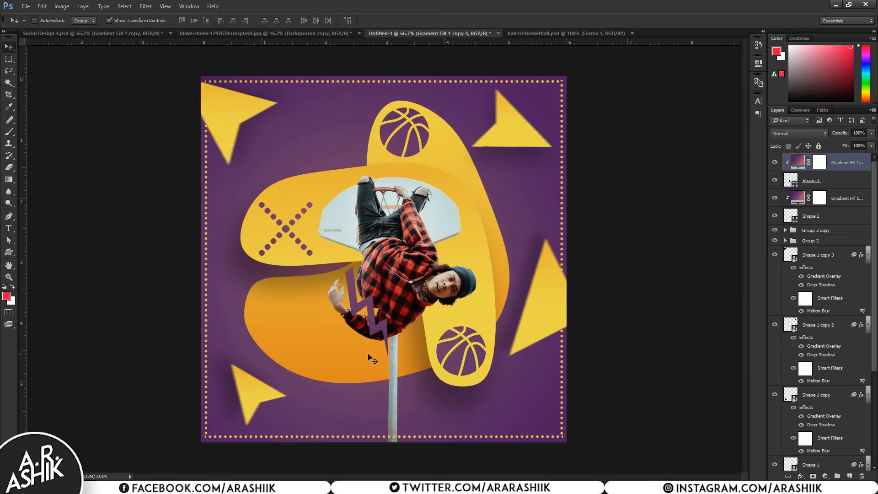
Scale the lightning bolt to about 63%, rotate it about -94° and place it on the orange shape's lower left
click(824, 185)
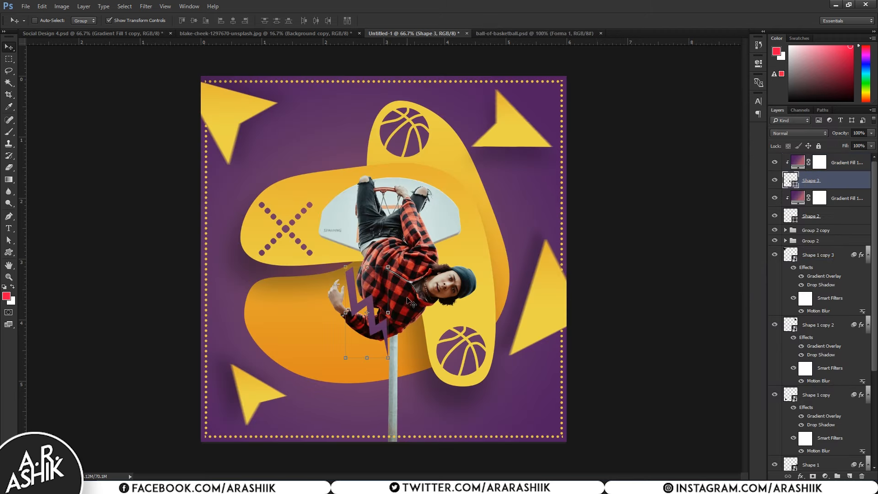
key(ctrl+t)
drag(387, 269, 422, 296)
mouse_move(379, 317)
mouse_down()
mouse_move(319, 338)
mouse_move(338, 341)
mouse_move(371, 312)
mouse_up()
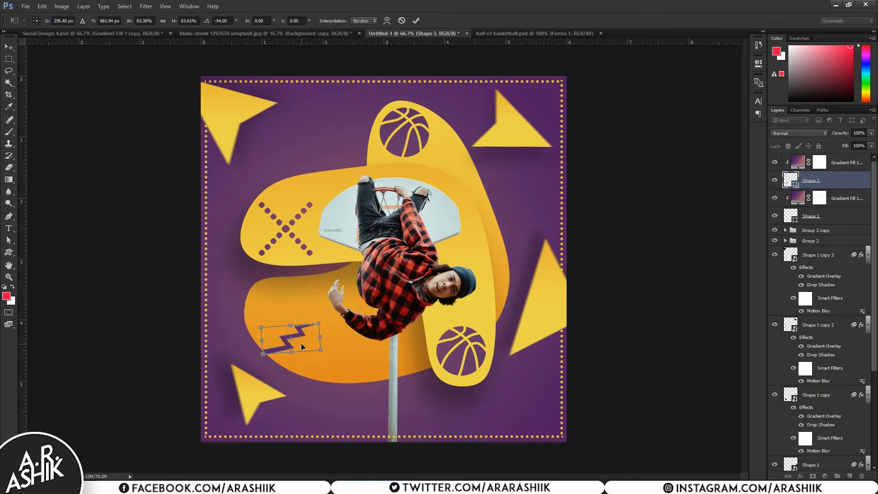
drag(307, 346, 311, 342)
key(Return)
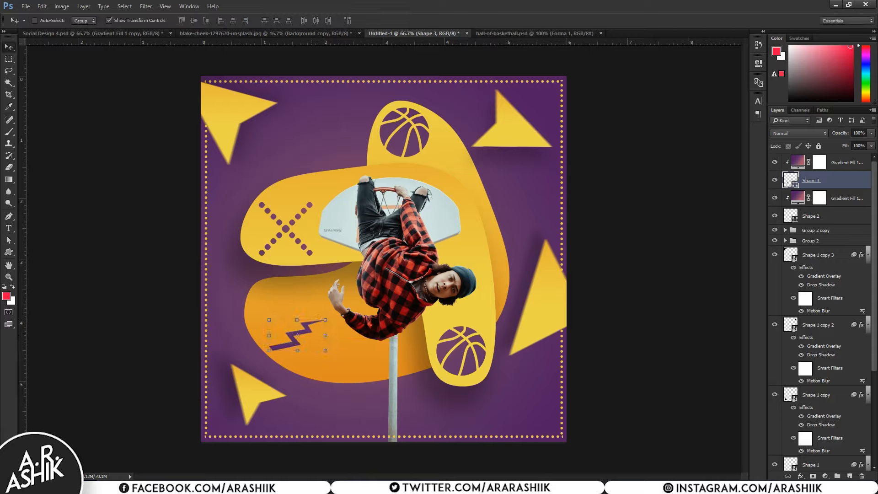
Collapse the effects and smart filter lists of the four arrowhead layers
click(868, 255)
click(868, 273)
click(868, 291)
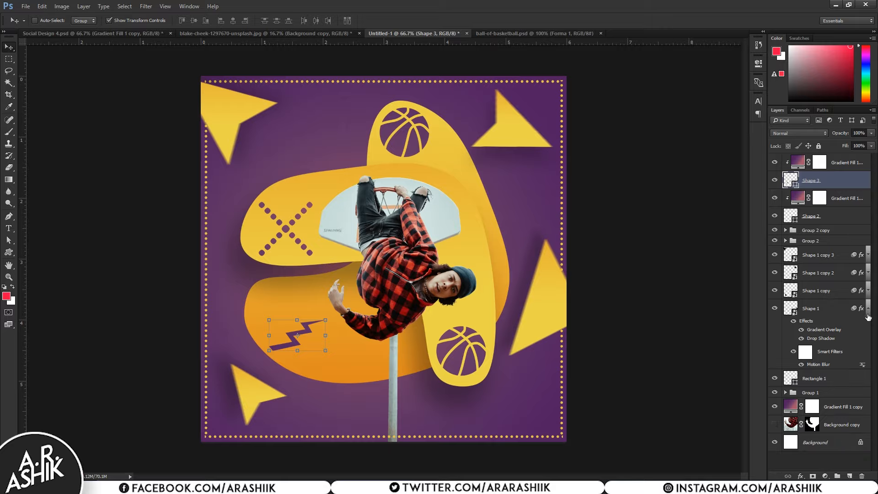
click(868, 308)
Draw a diagonal-stripes custom shape of 243 x 243 px just above the gradient background layer, across the pole below the figure
click(828, 342)
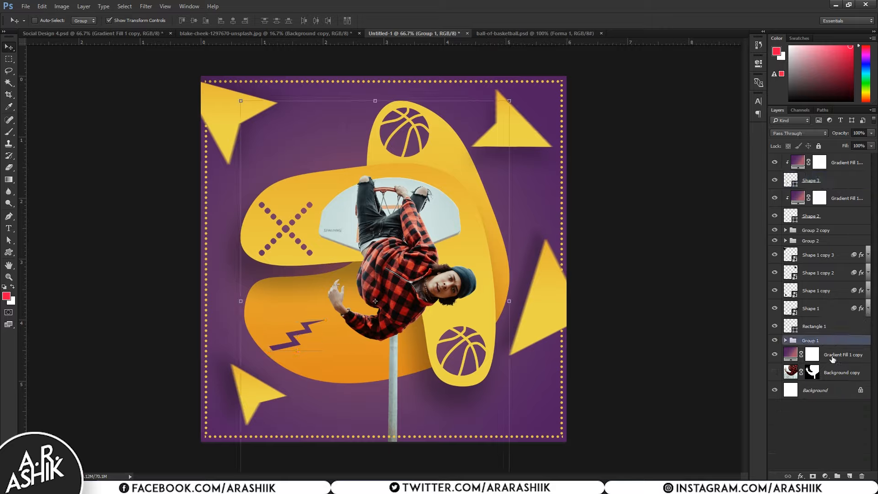
click(829, 356)
click(9, 252)
click(66, 297)
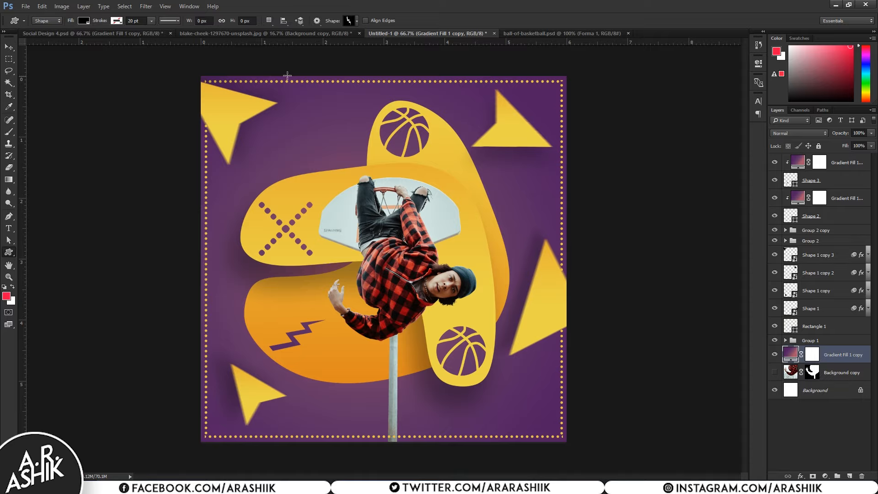
click(349, 21)
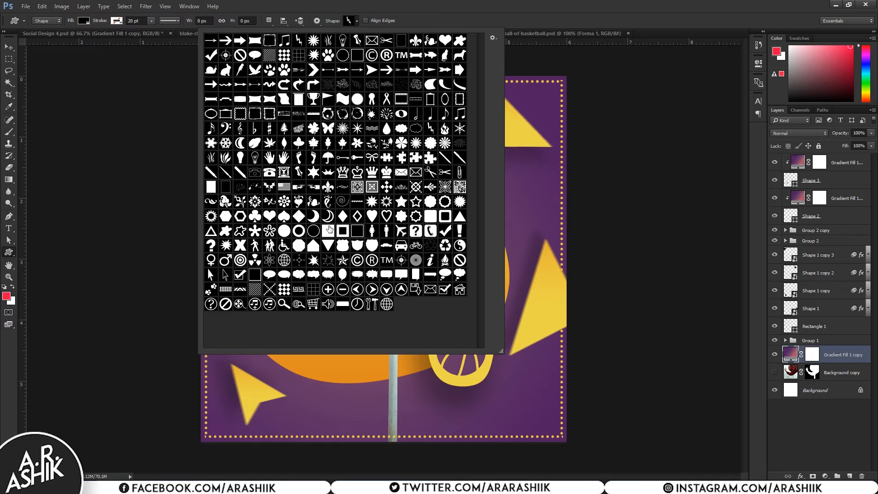
click(501, 3)
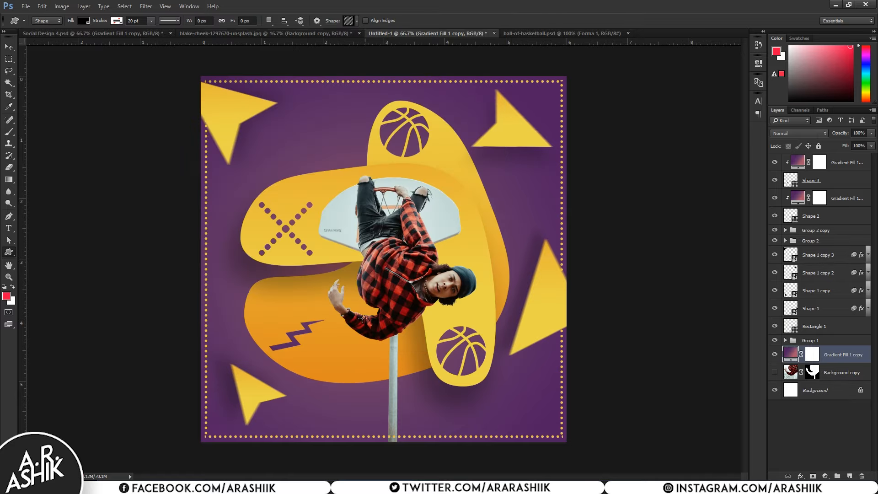
drag(362, 319, 435, 393)
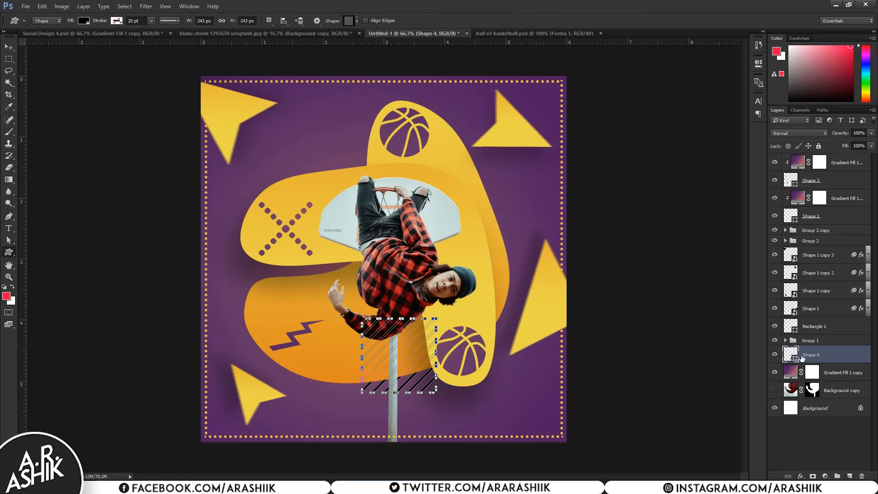
Recolour the stripes to fff4f4 and move their layer into Group 1 between Ellipse 1 and Ellipse 1 copy
double_click(795, 359)
drag(691, 288, 635, 227)
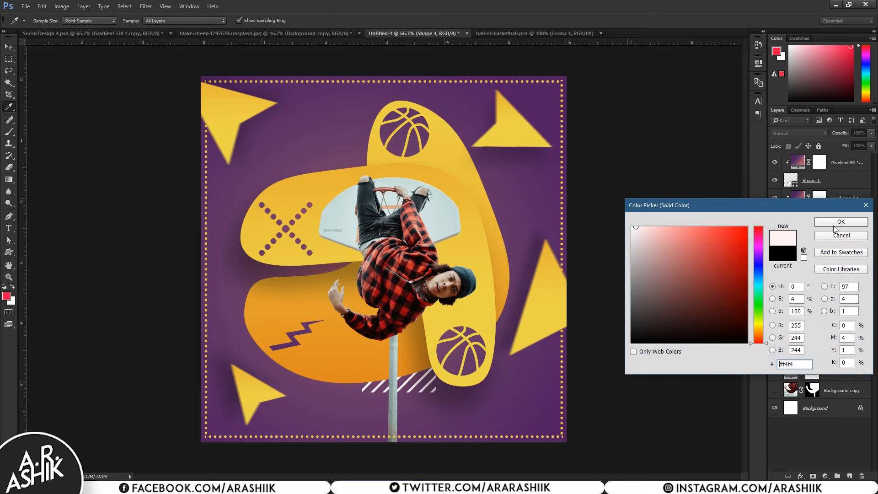
click(840, 223)
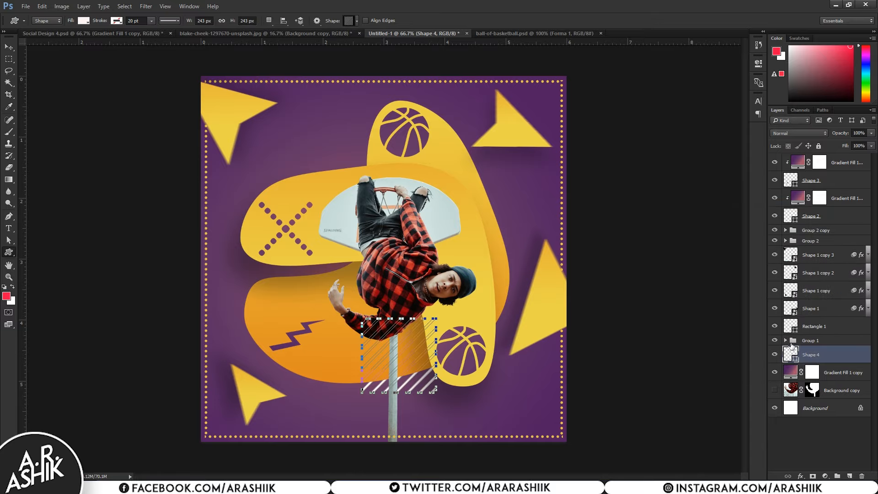
click(785, 341)
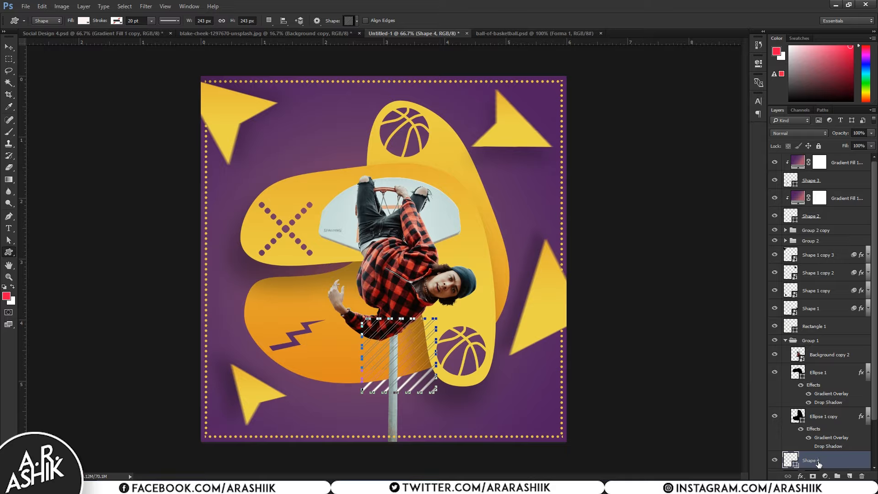
drag(818, 464, 817, 411)
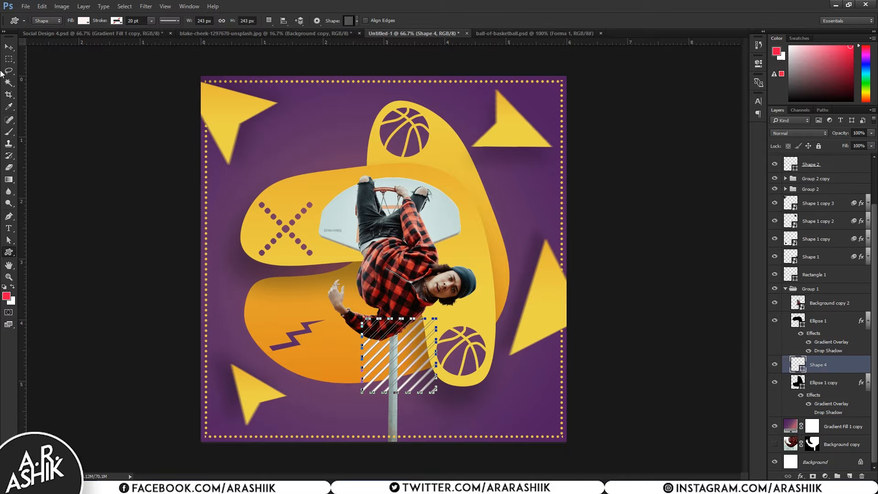
Move the stripes over the gap between the dotted X and the lightning bolt and rotate them about 45° so they run horizontally
click(8, 47)
drag(407, 341, 306, 281)
key(ctrl+t)
drag(320, 355, 339, 286)
click(402, 21)
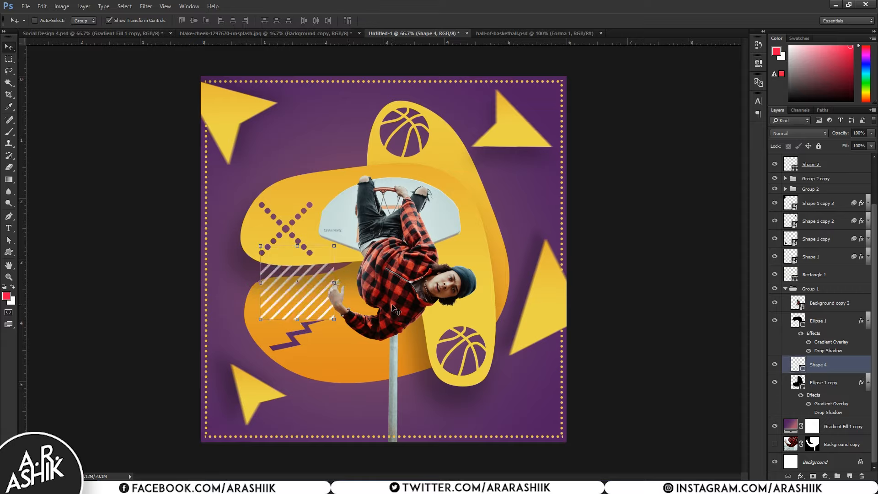
drag(337, 322, 303, 302)
key(Return)
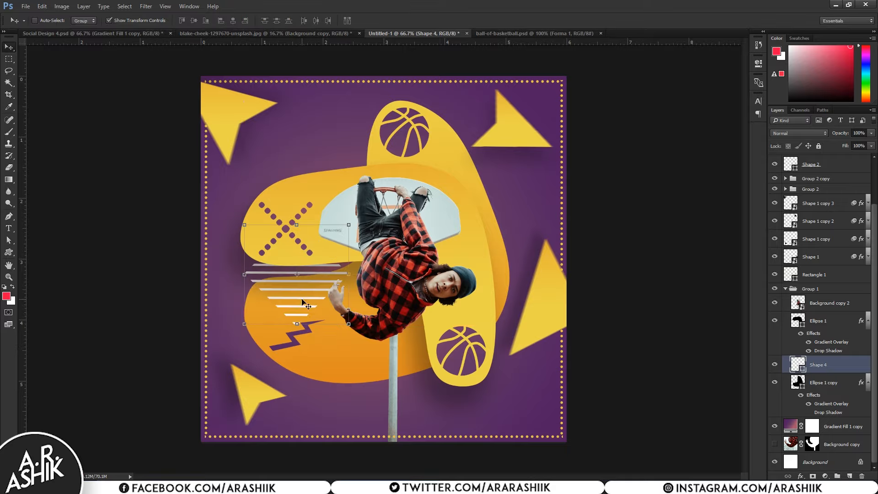
Shrink the stripes to about 84%, shift them to the orange shape's left edge and tilt them slightly counterclockwise
key(ctrl+t)
drag(350, 324, 342, 318)
key(Return)
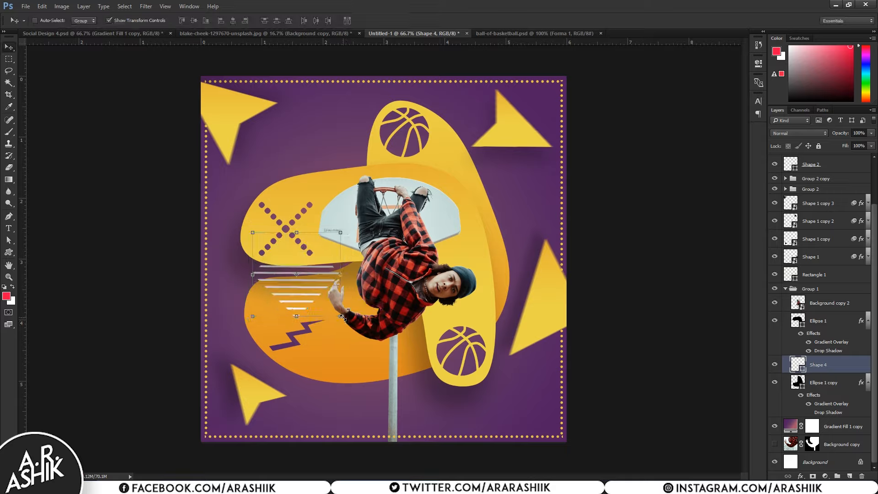
drag(299, 298, 282, 307)
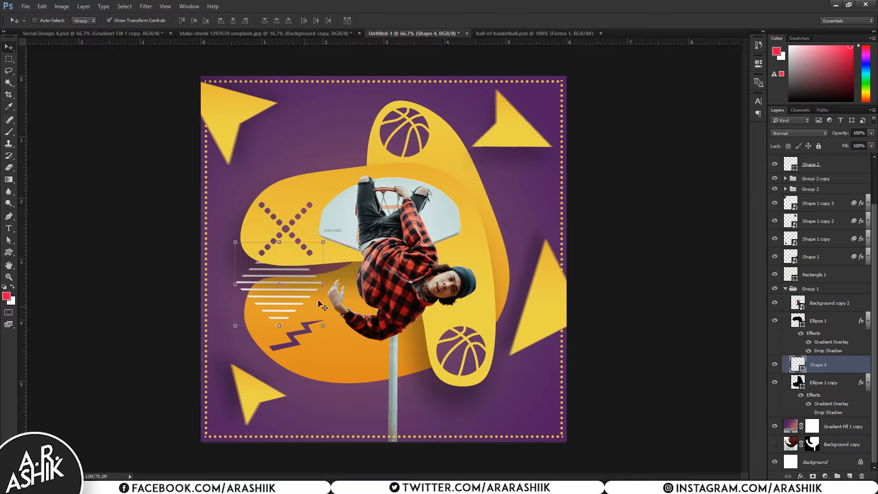
click(334, 288)
drag(334, 288, 334, 276)
key(Return)
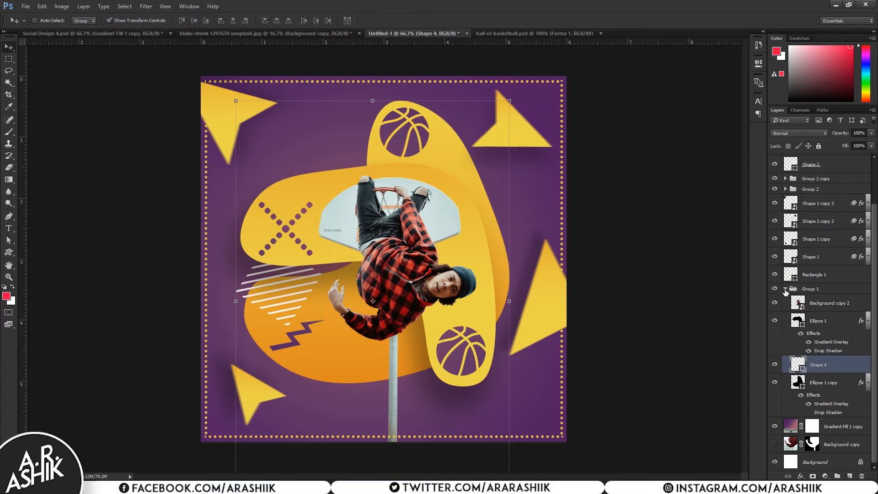
Collapse Group 1, deselect all layers and switch to the Custom Shape tool
click(785, 289)
click(821, 416)
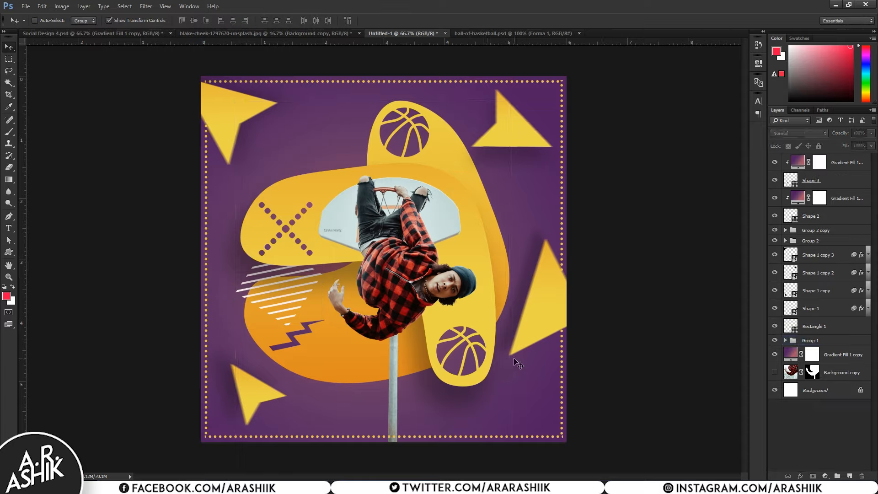
click(11, 252)
click(54, 295)
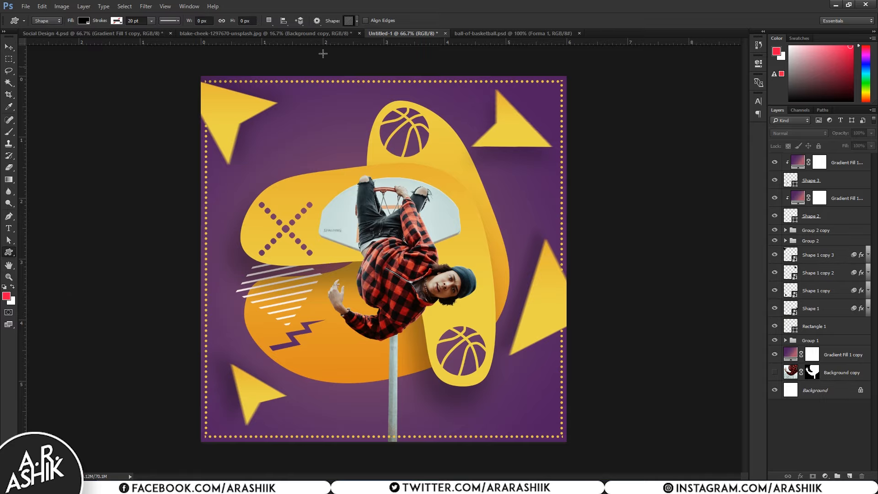
click(357, 21)
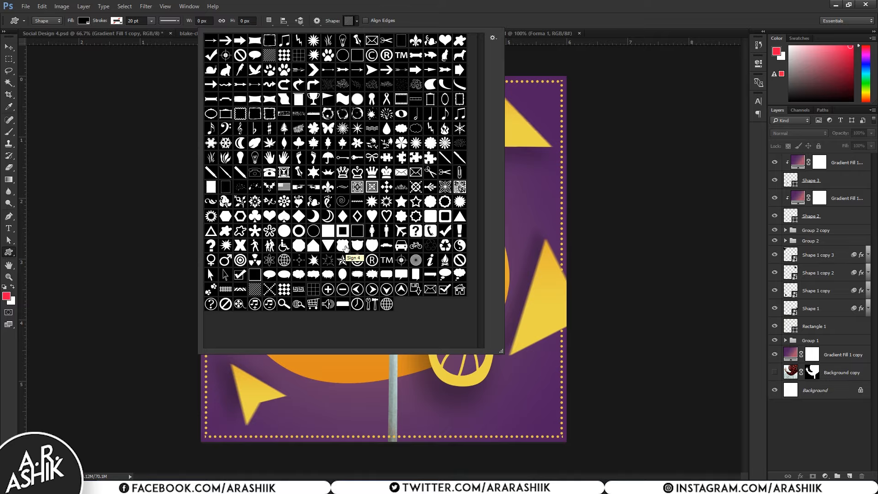
double_click(286, 290)
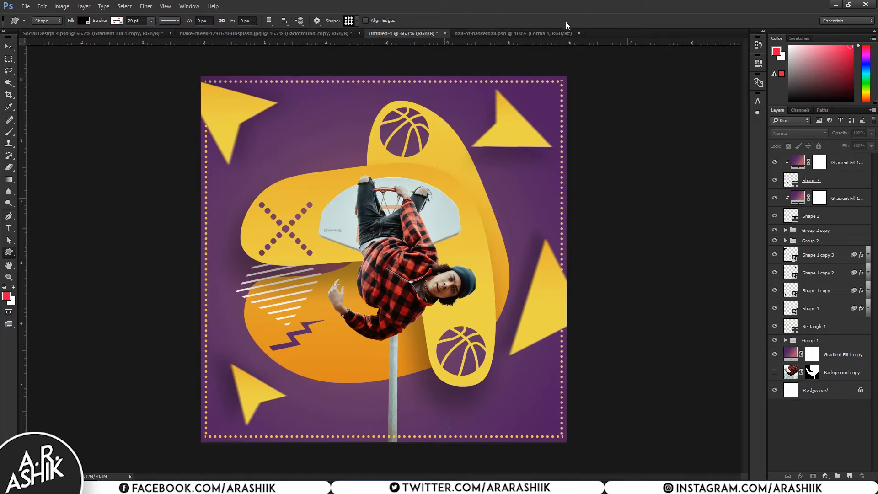
drag(467, 217, 522, 341)
key(ctrl+z)
Draw a five-diamond custom shape about 173 px wide beside the backboard and fill it with white (ffffff)
click(349, 22)
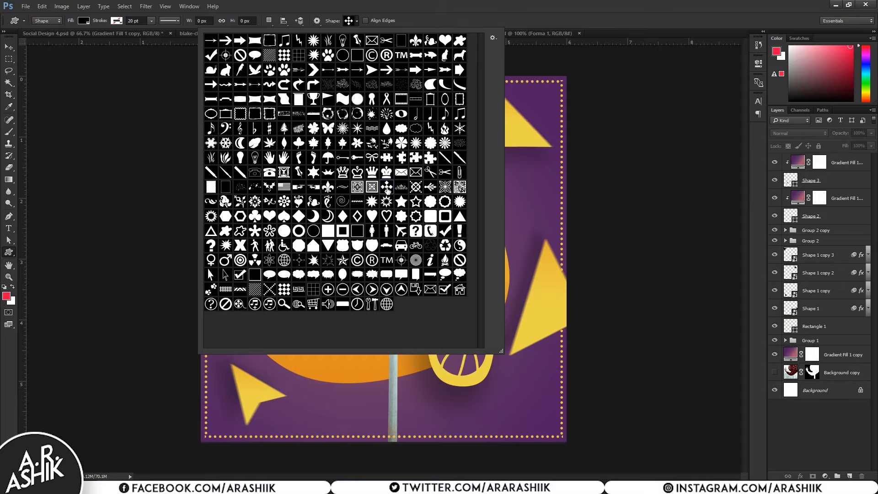
double_click(386, 187)
drag(445, 209, 500, 263)
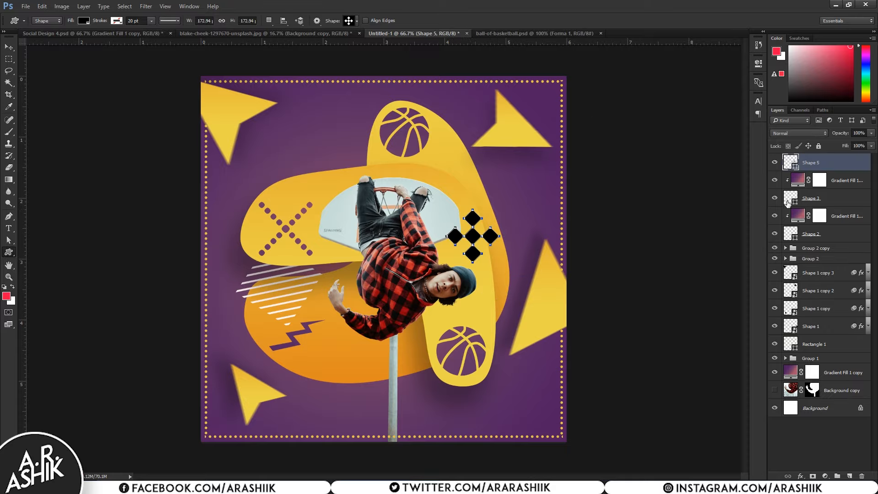
double_click(790, 162)
text(ffffff)
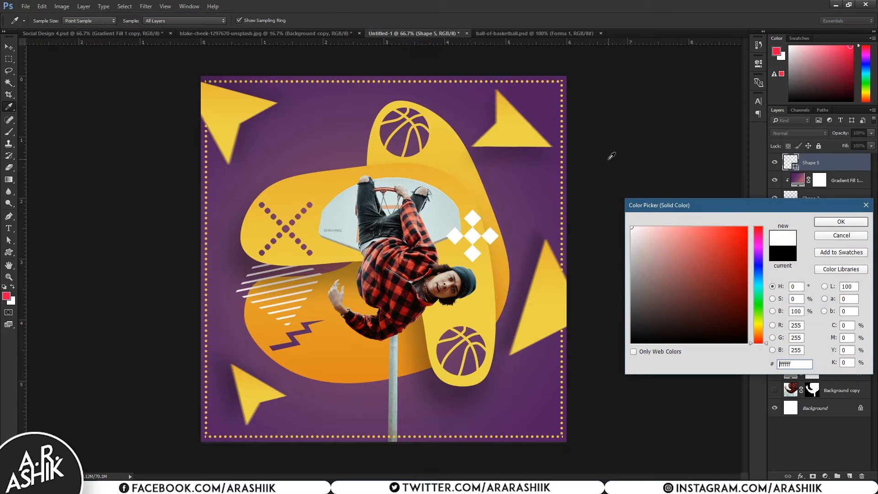
key(Return)
Rotate the diamond ornament into a tilted checker, duplicate it twice and place the three along the artwork's top, right and left sides
click(8, 47)
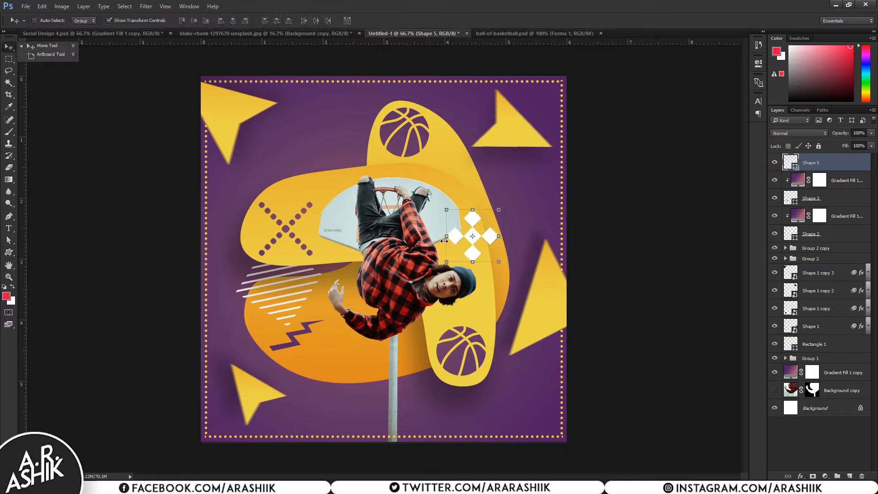
key(ctrl+t)
drag(500, 263, 204, 351)
key(Escape)
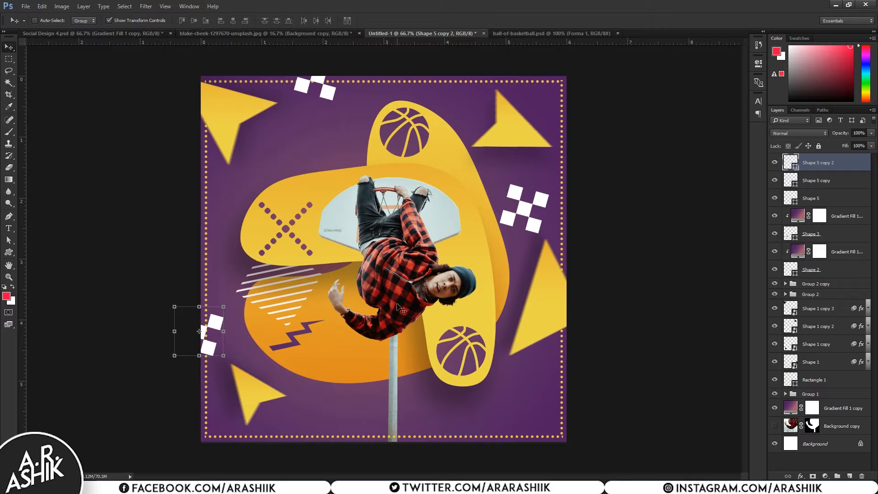
click(6, 229)
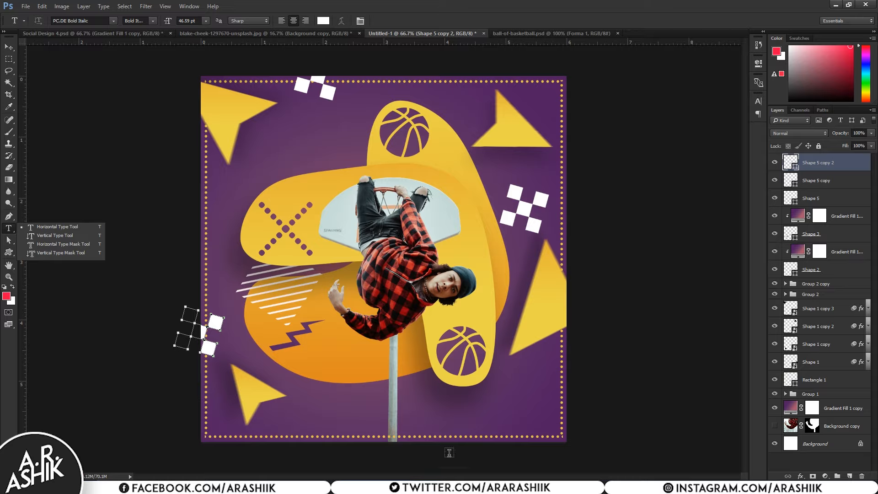
click(476, 418)
text(WWW)
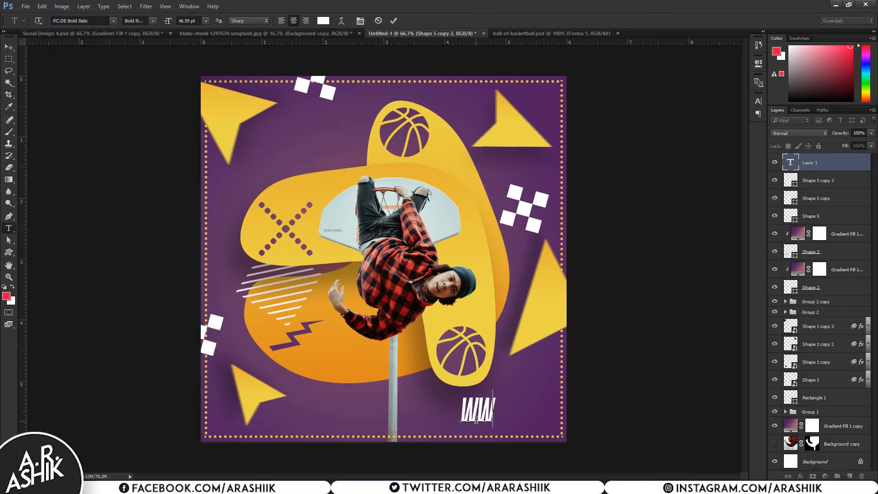
text(.YOUR)
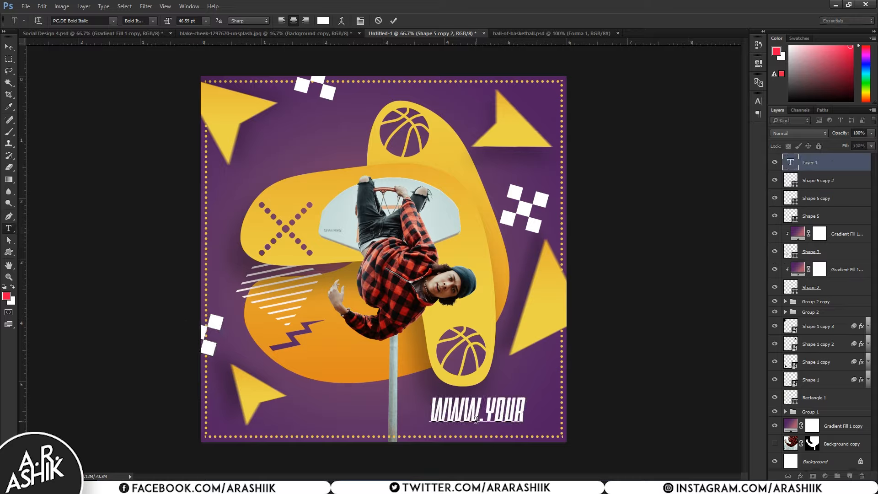
text(SITE.COM)
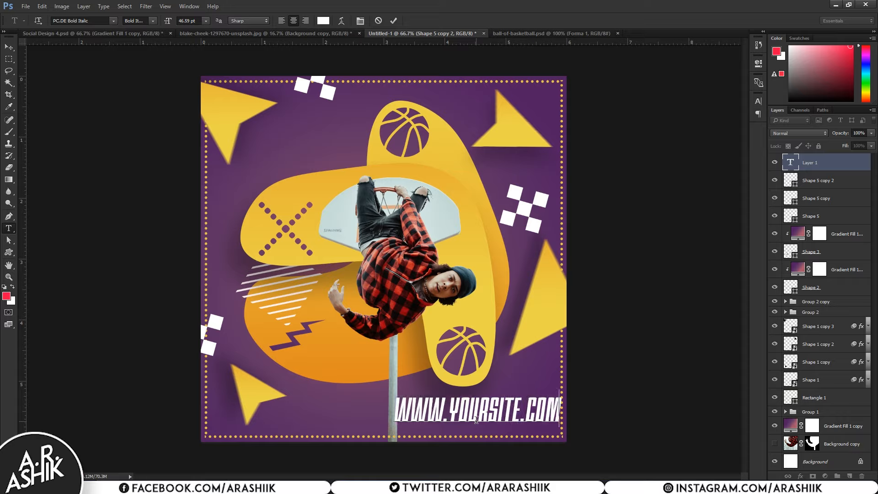
key(ctrl+Return)
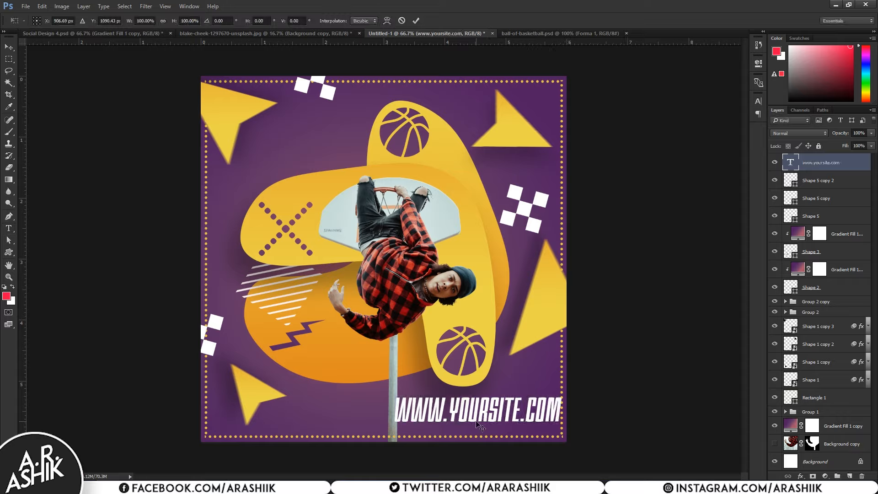
Scale the website text to 47.43% and fit it inside the lower-right corner of the dotted frame
key(ctrl+t)
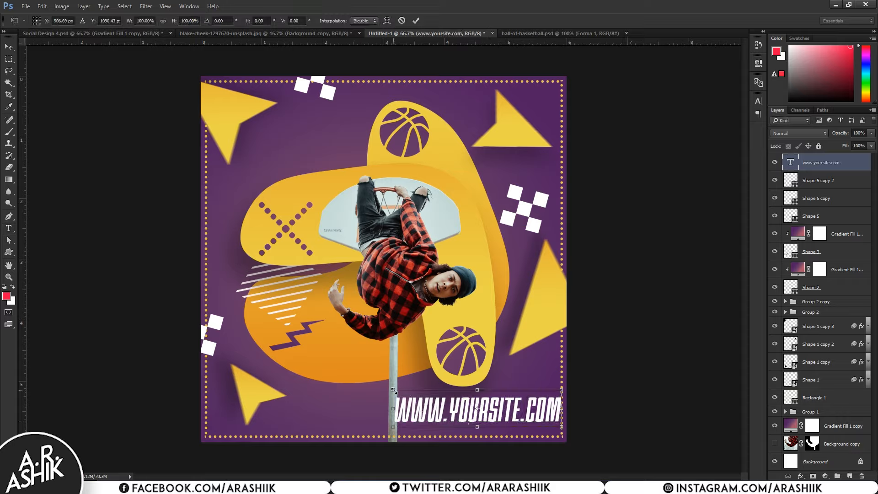
drag(394, 390, 507, 424)
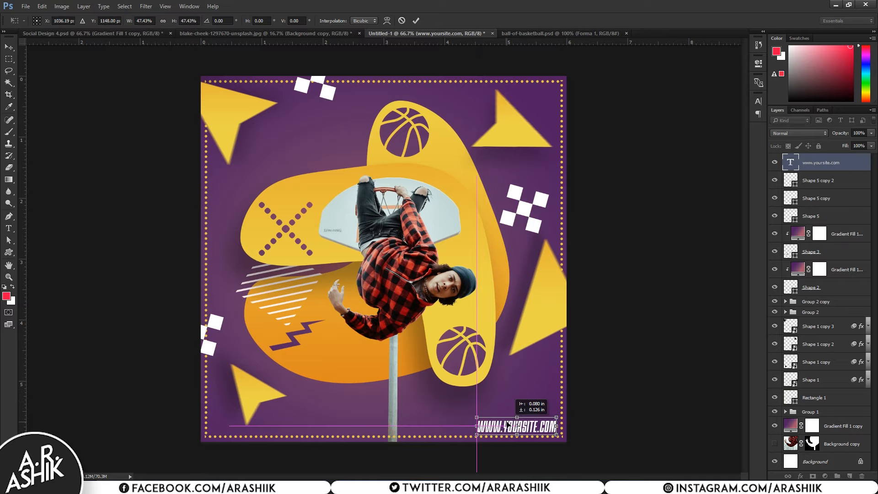
key(Return)
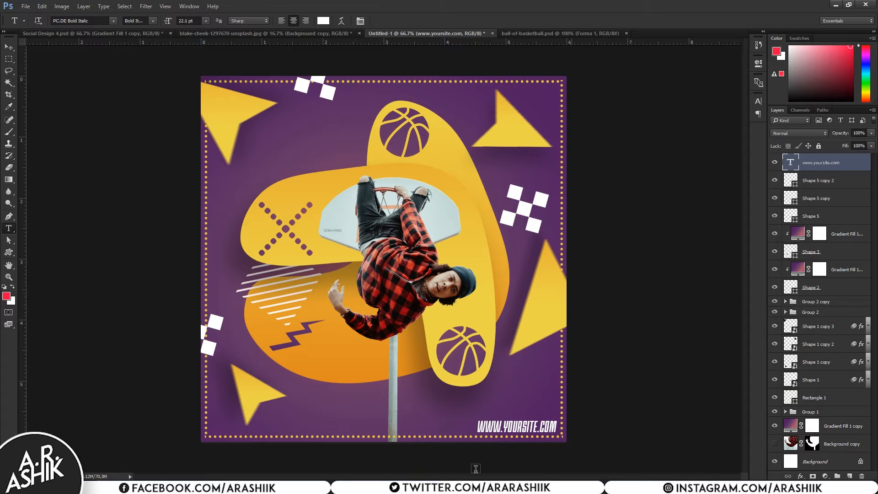
Shrink the website text further to 12.68 pt and tuck it close to the dotted frame's corner
key(ctrl+plus)
drag(459, 459, 361, 348)
key(ctrl+plus)
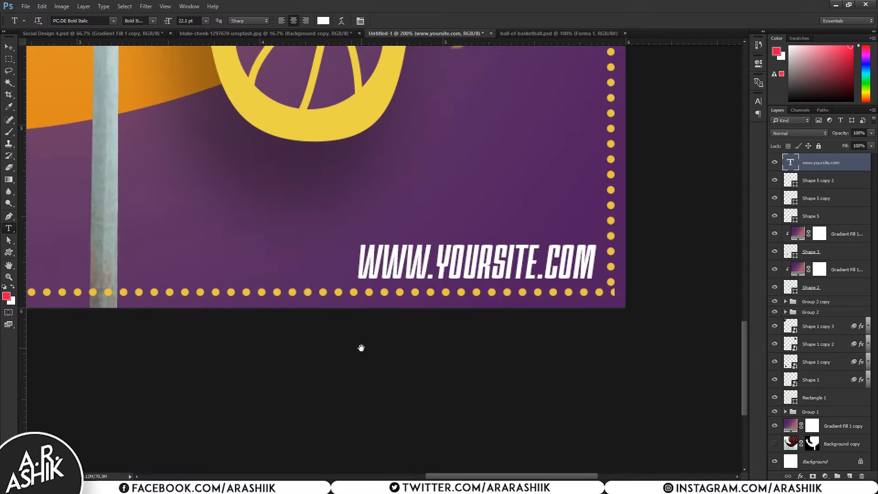
key(v)
key(ctrl+t)
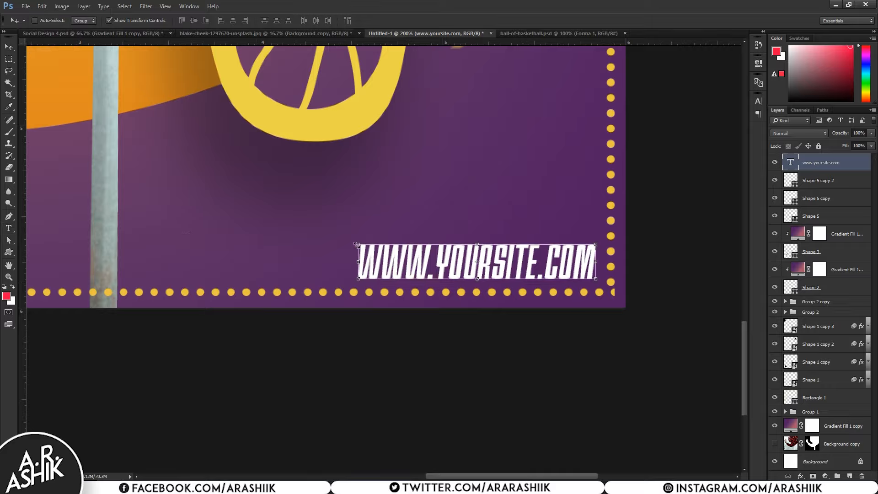
drag(356, 235, 485, 274)
key(Return)
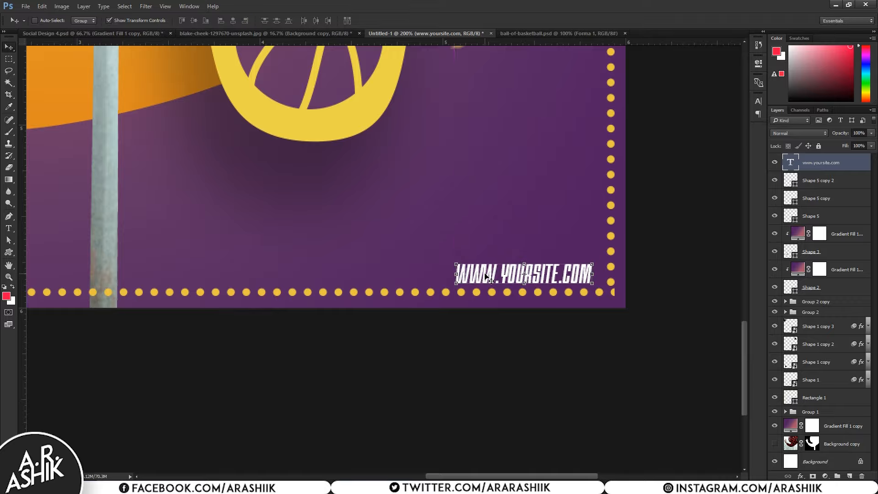
Try the website text in the Grand Hotel Regular font with all caps turned off
click(9, 228)
click(758, 101)
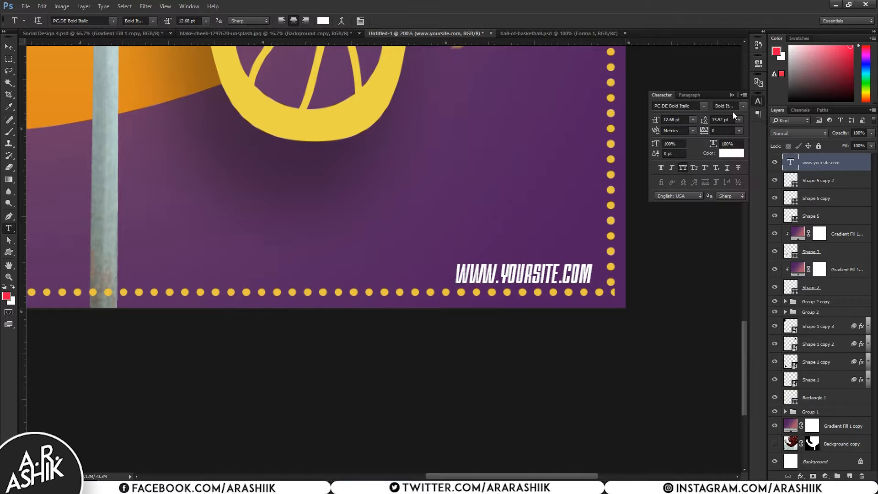
click(698, 106)
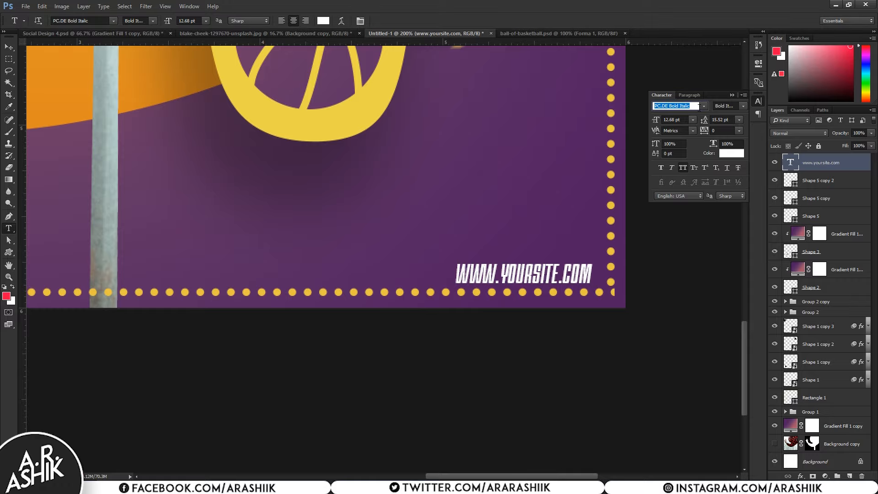
text(gr)
key(Return)
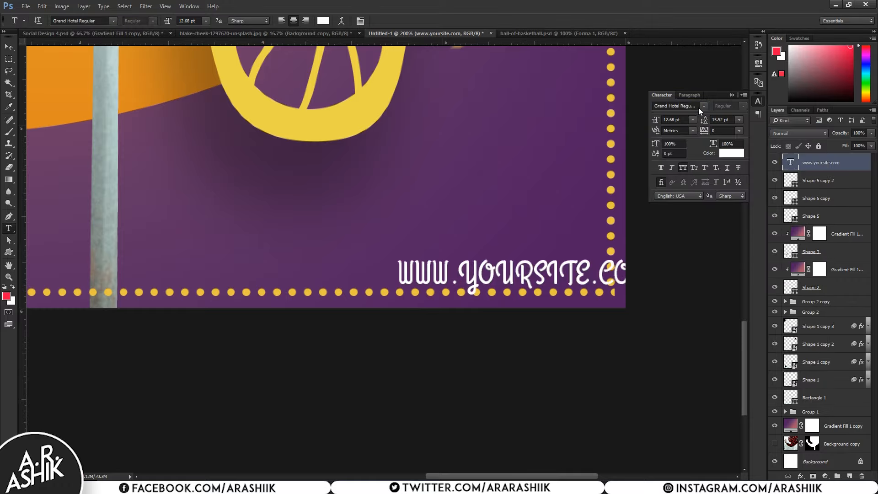
click(686, 167)
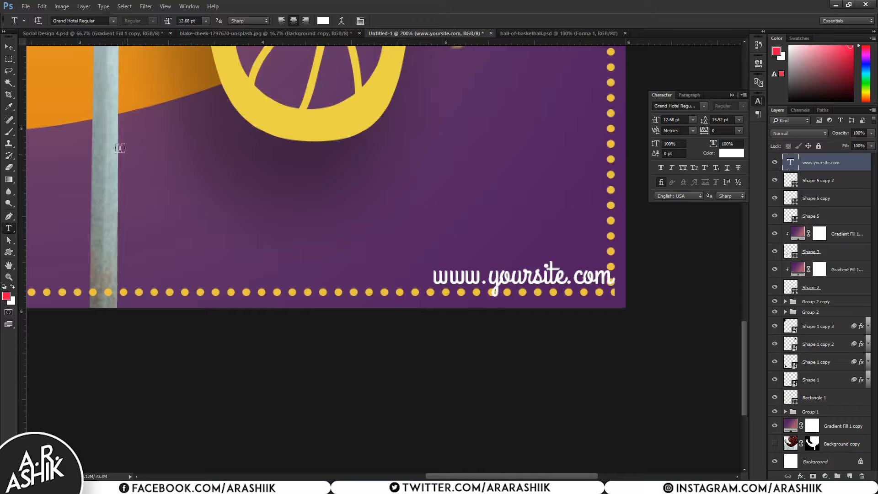
click(13, 58)
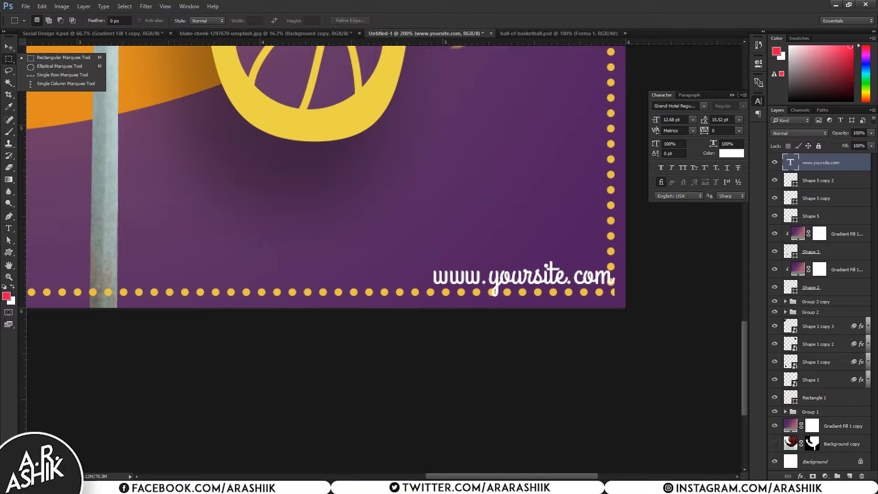
Change the website text's font to Yokelvision Regular
click(704, 105)
scroll(833, 259, down, 10)
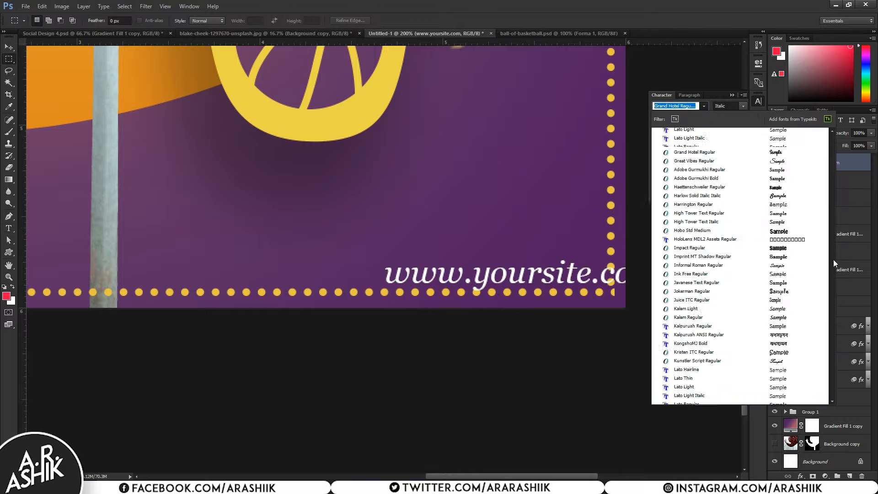
scroll(833, 360, down, 8)
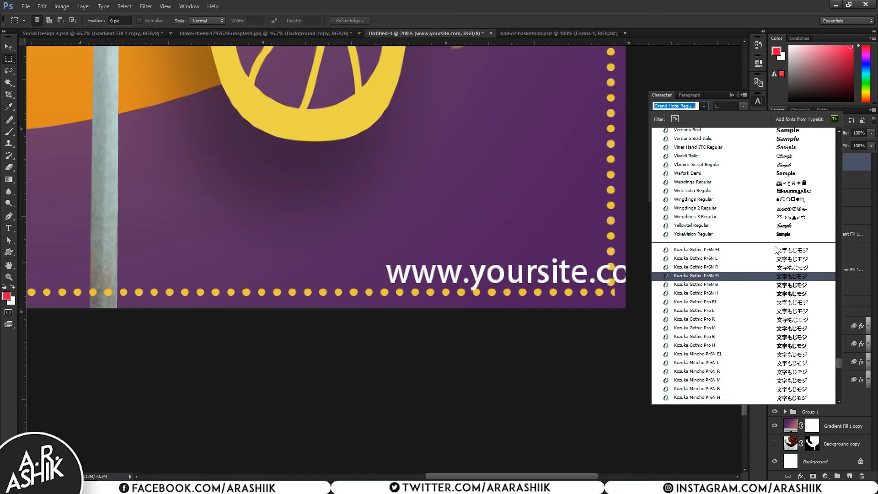
click(780, 234)
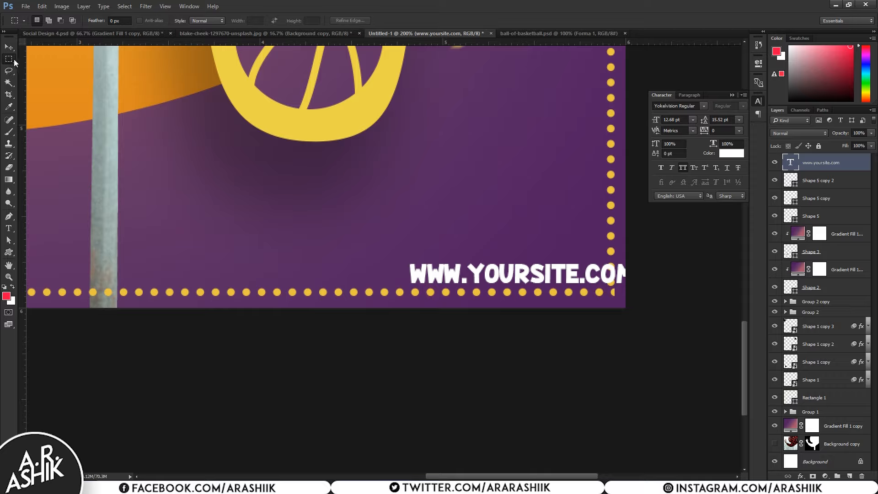
Move the website text inside the dotted frame's lower-right corner and scale it to 88.08%
click(9, 47)
drag(559, 281, 527, 284)
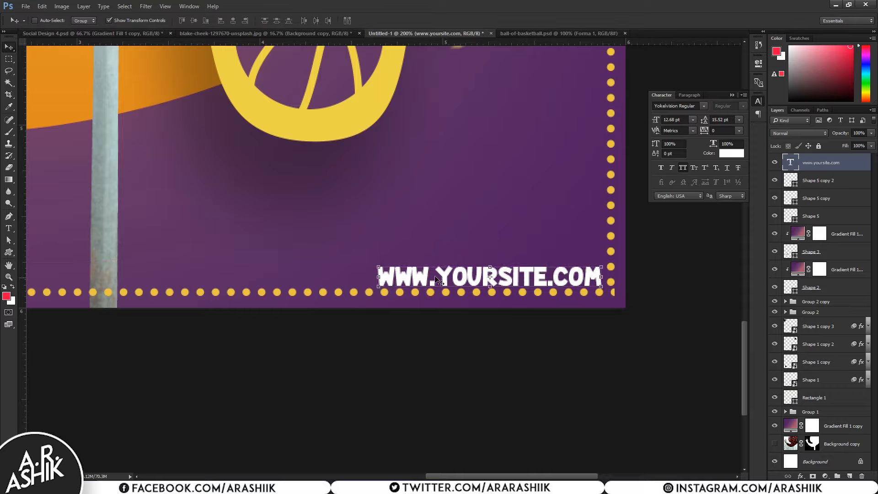
key(ctrl+t)
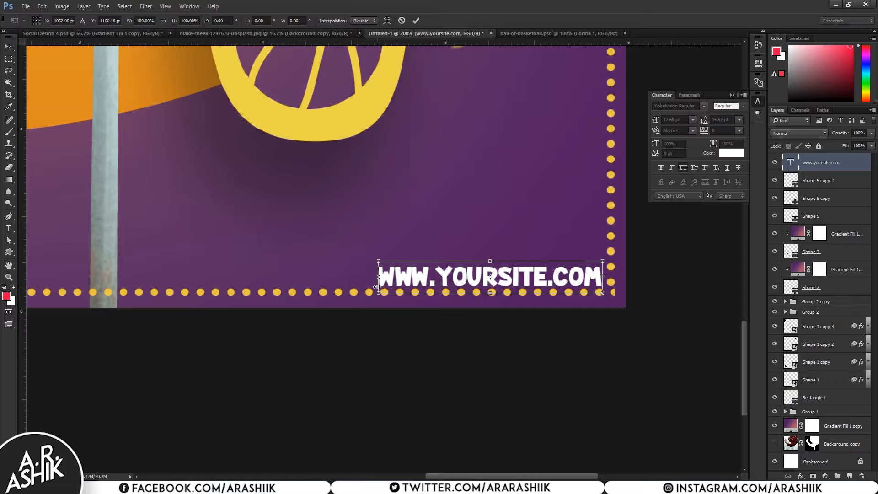
drag(379, 293, 404, 284)
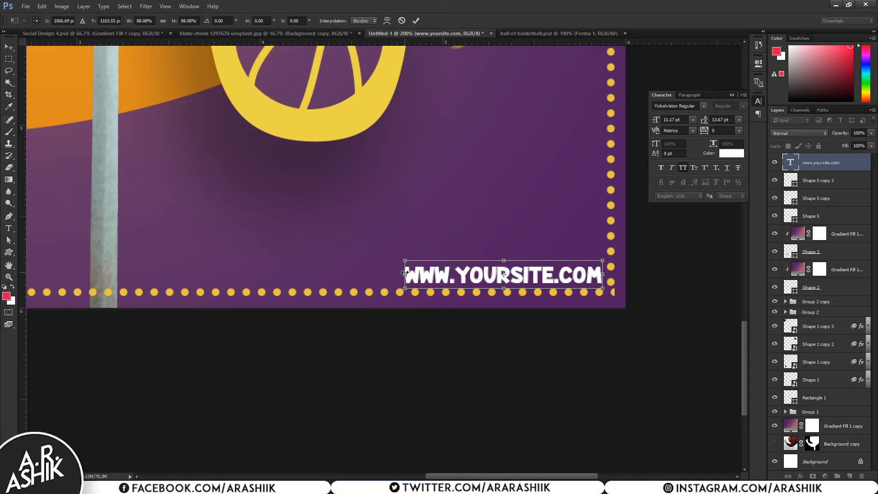
key(Return)
key(ctrl+0)
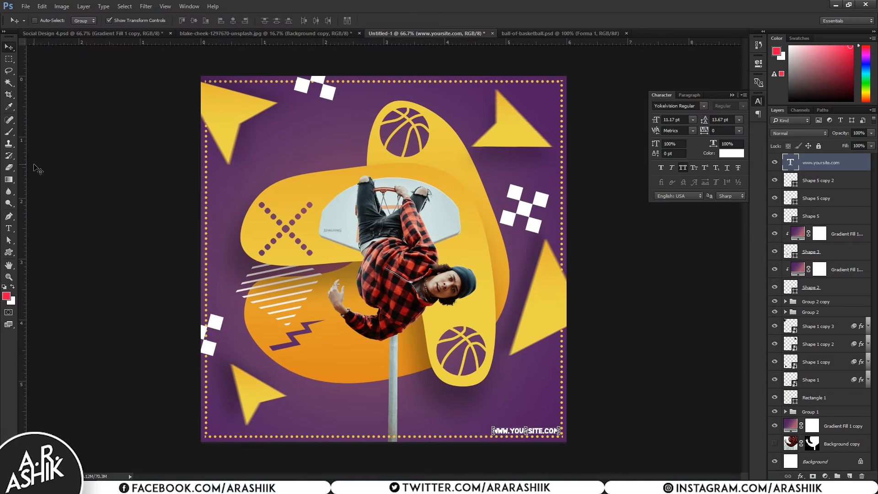
Add the white title SPORT in Yokelvision Regular at 46.59 pt and place it above the left yellow shape
click(8, 228)
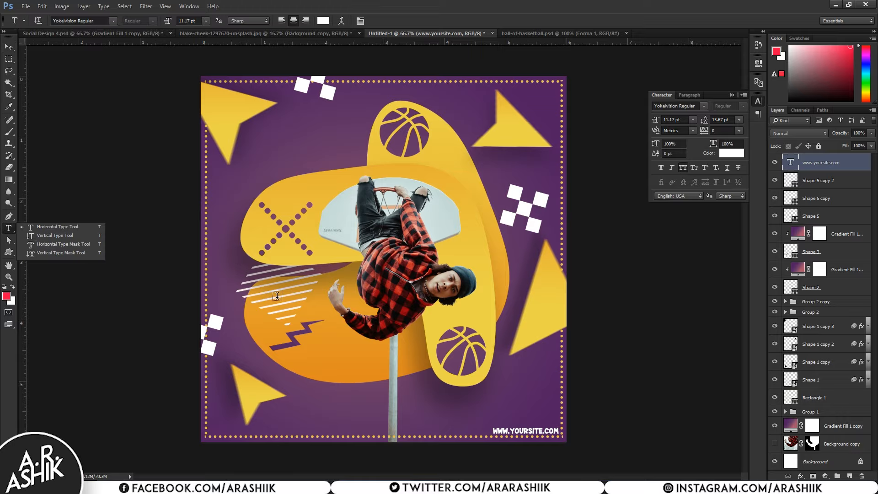
click(273, 296)
text(Sport)
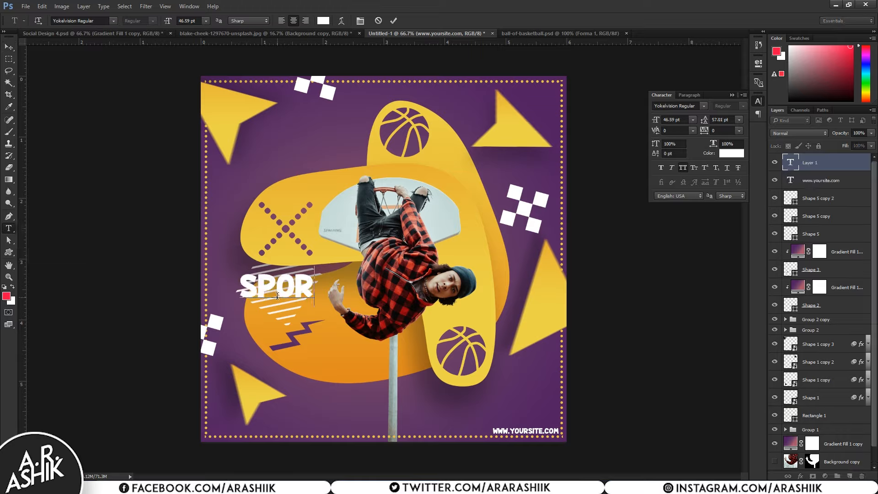
key(ctrl+Return)
click(7, 47)
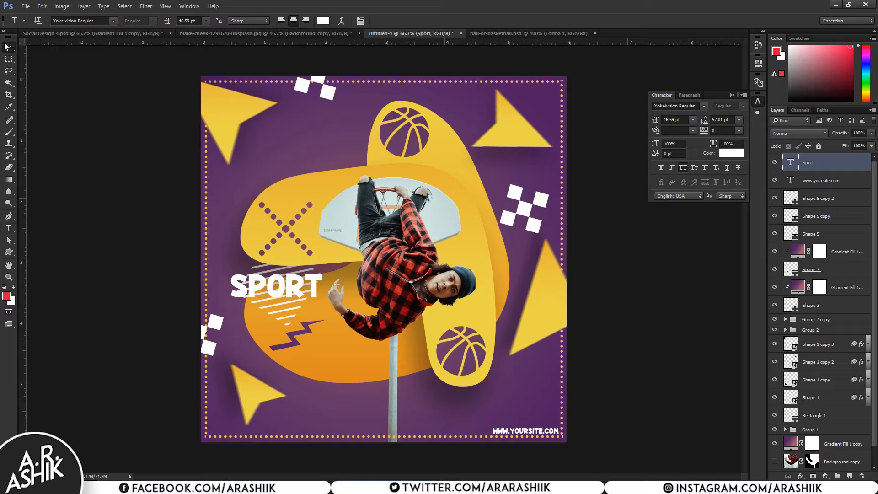
drag(295, 288, 322, 161)
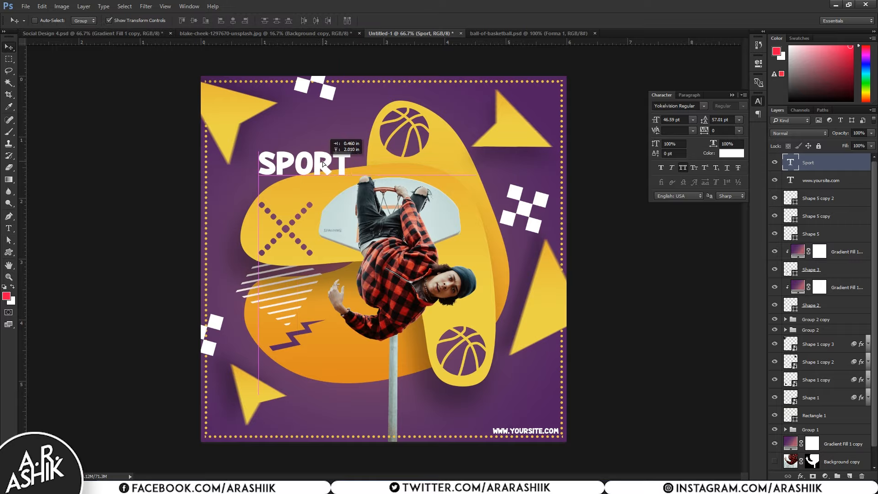
Enlarge the SPORT title to 107.84% and skew it vertically to -10.21 along the yellow shape's upper edge
key(ctrl+t)
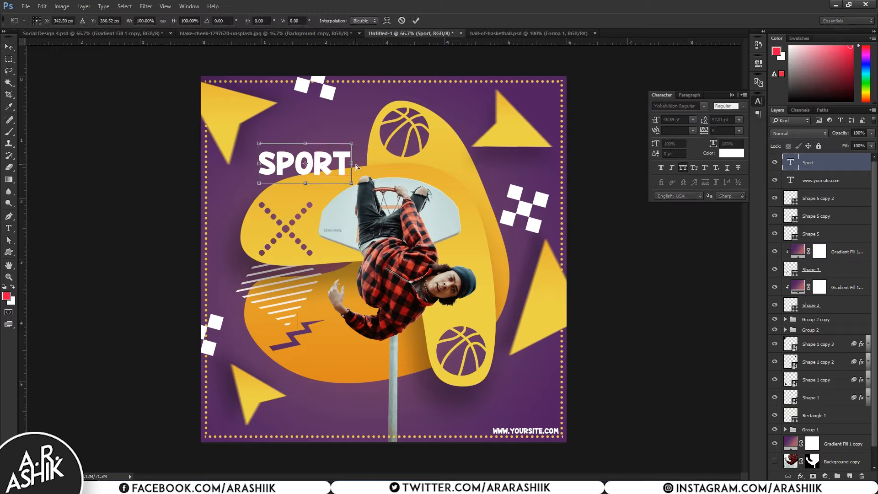
drag(352, 164, 365, 122)
key(Down)
key(Down)
key(Down)
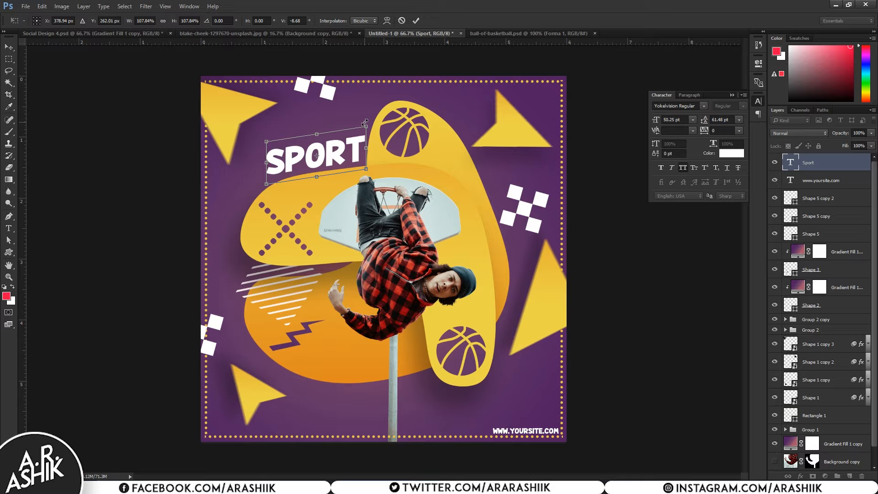
drag(365, 153, 363, 149)
key(Down)
key(Down)
key(Down)
key(Down)
key(Down)
key(Down)
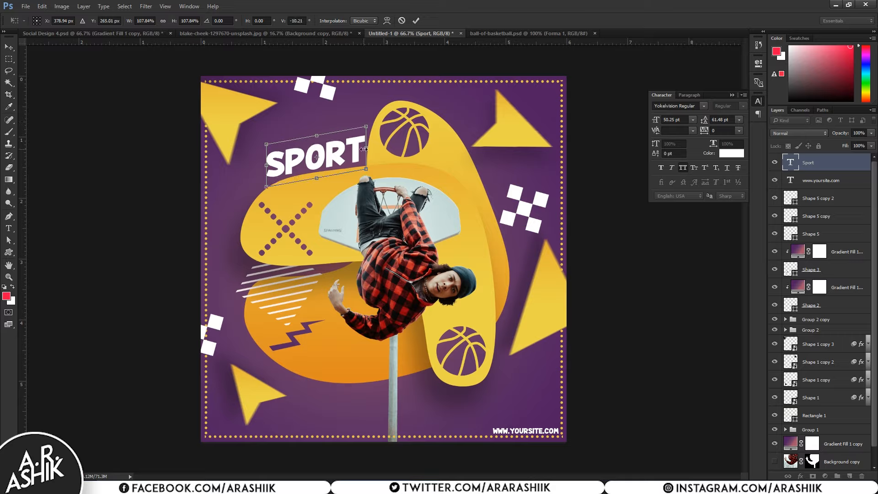
Enlarge the SPORT title to 115.26%, skew it vertically to -11.86 and fit it into the corner between the yellow shapes
drag(266, 186, 261, 187)
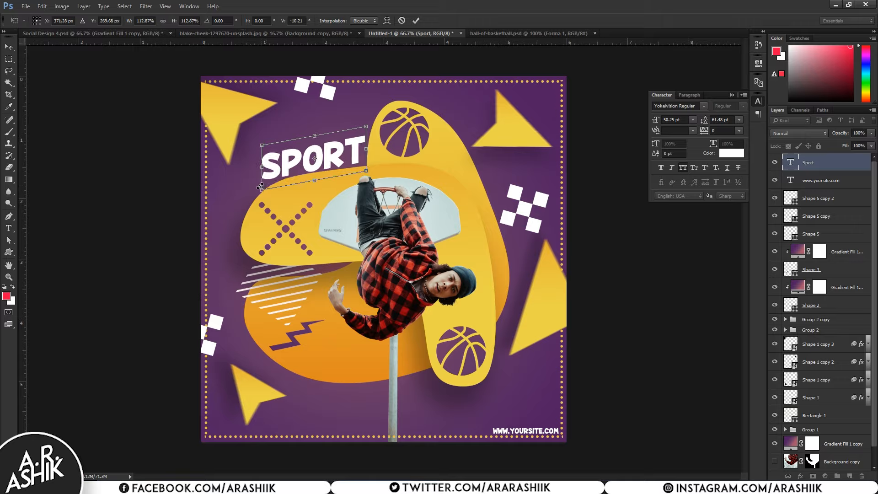
key(Up)
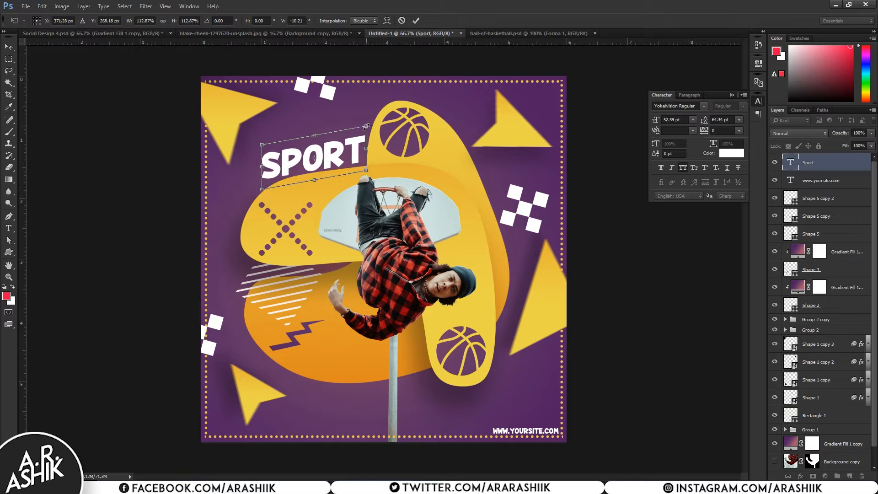
drag(368, 124, 369, 124)
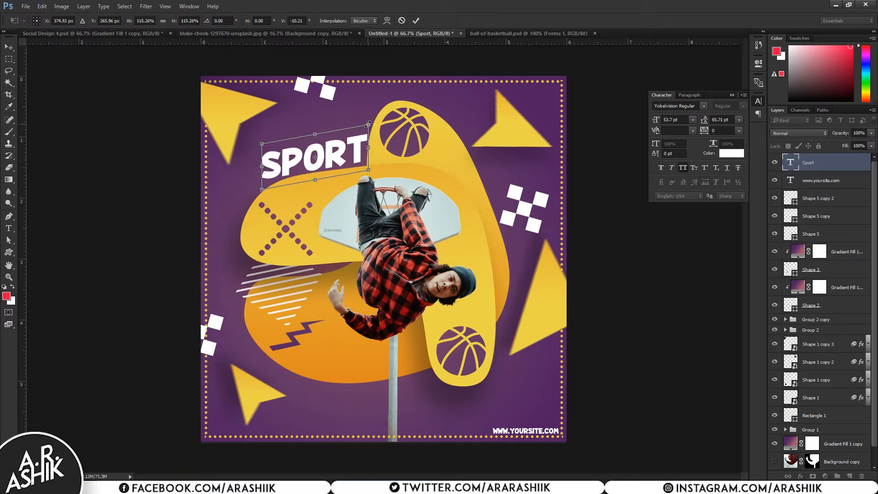
key(Left)
key(Left)
key(Left)
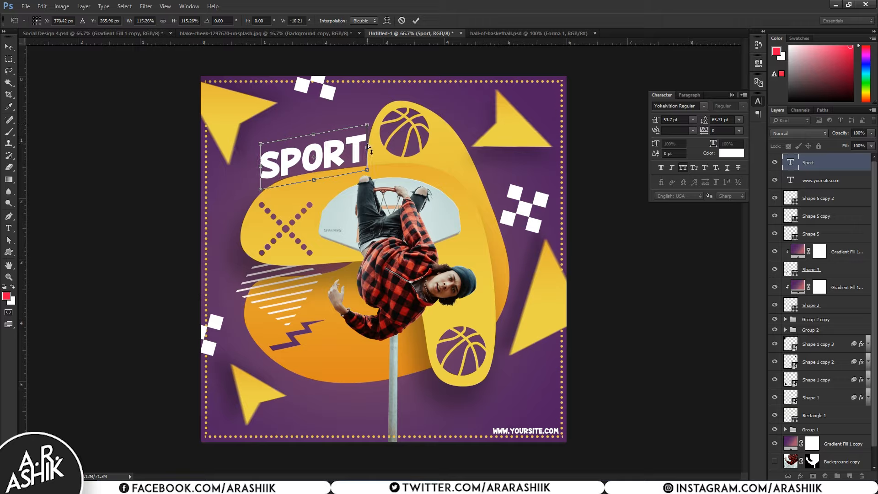
drag(365, 144, 366, 141)
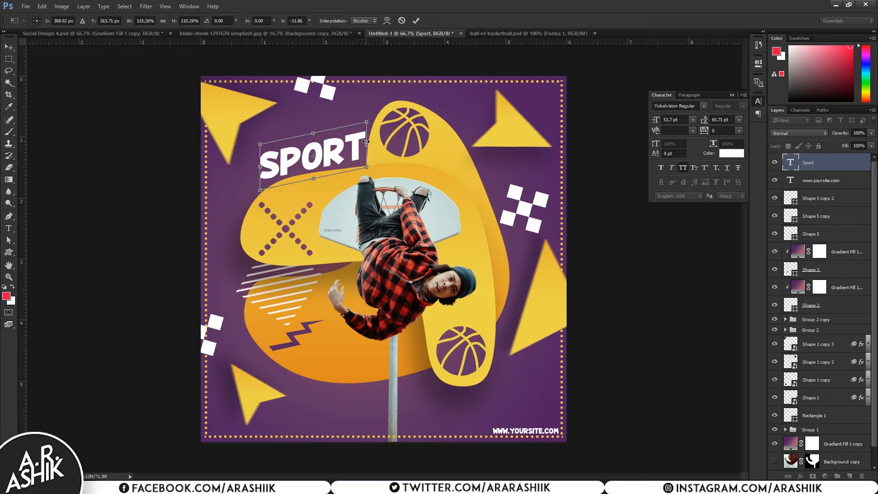
key(Down)
key(Return)
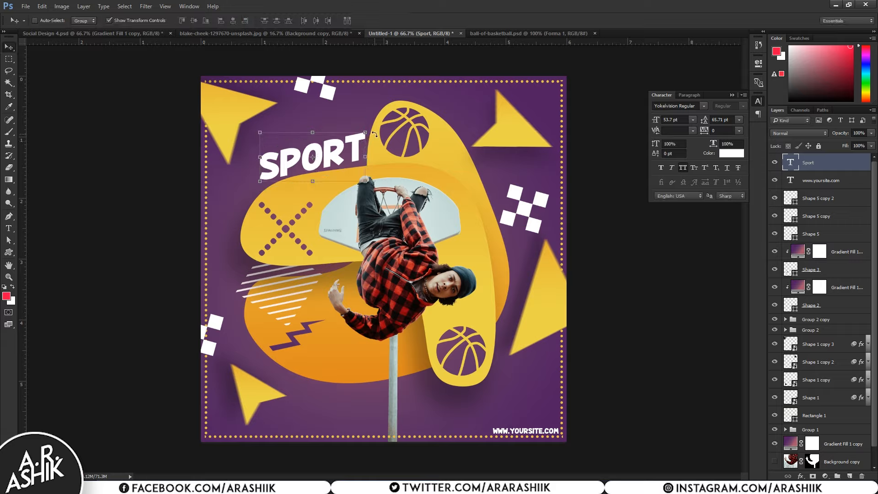
Stamp all visible layers into a new layer above the SPORT title and convert it to a smart object
click(9, 229)
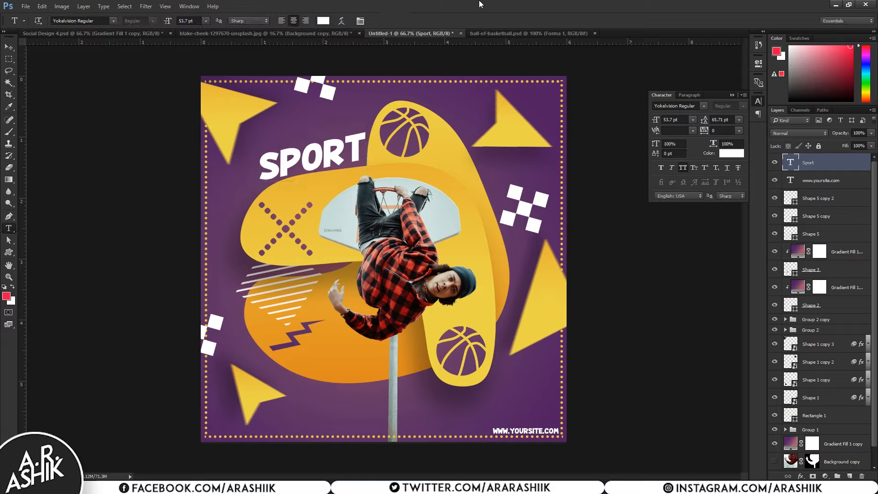
key(ctrl+0)
key(ctrl+minus)
key(ctrl+minus)
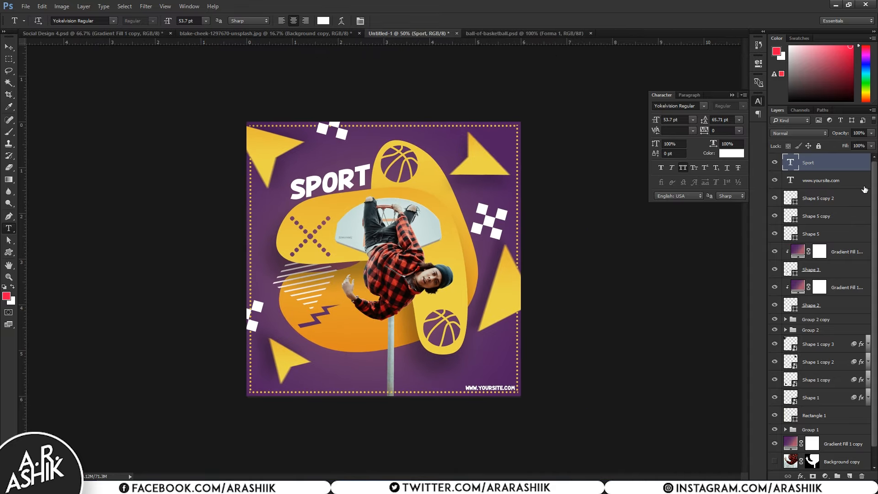
key(ctrl+shift+alt+e)
right_click(836, 163)
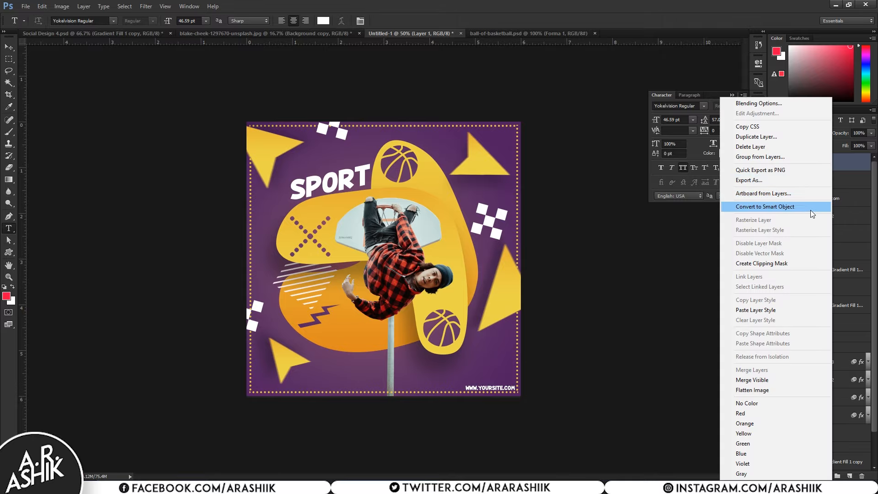
click(801, 210)
click(146, 6)
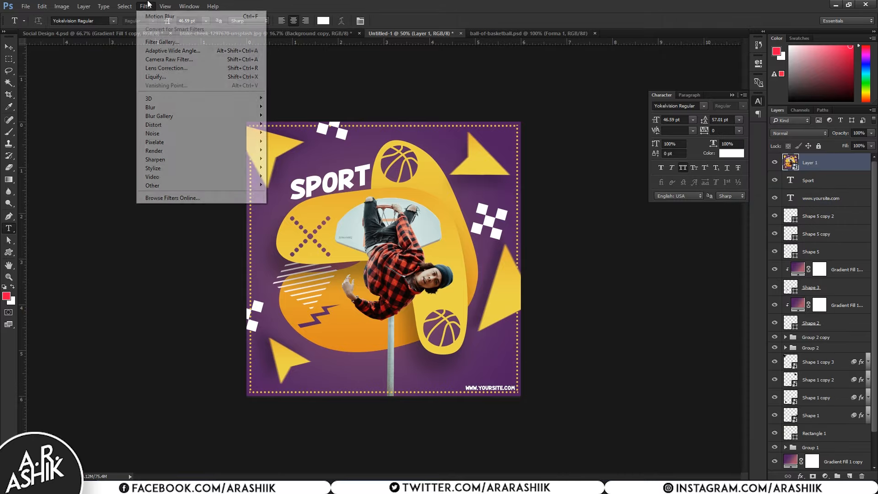
click(167, 60)
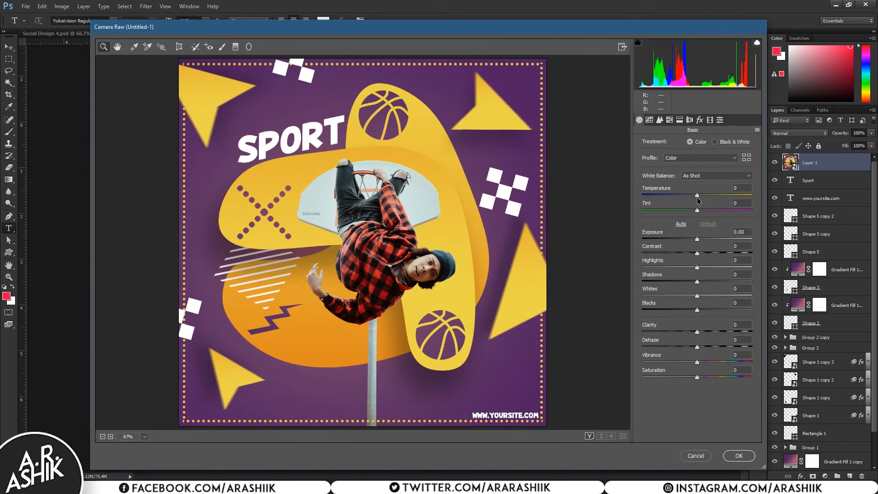
mouse_move(698, 201)
mouse_down()
mouse_move(707, 195)
mouse_move(699, 196)
mouse_up()
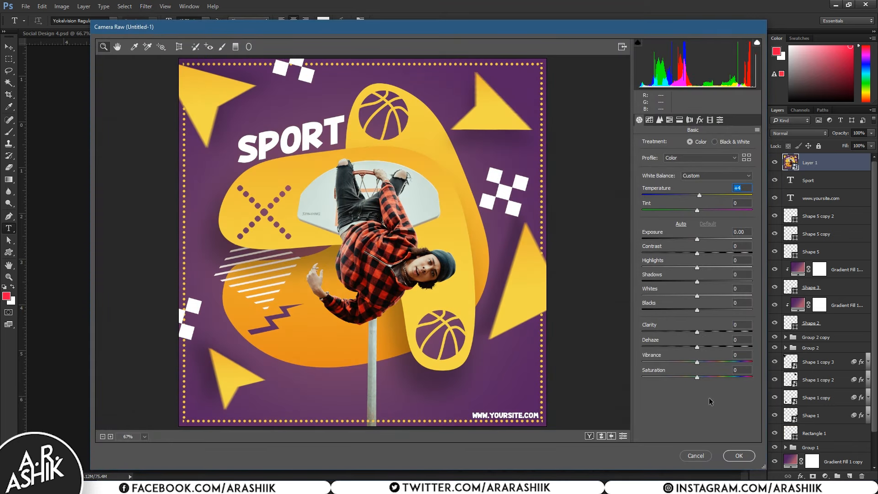
click(702, 457)
Duplicate the figure layer Background copy 2 inside Group 1 and hide the original
scroll(818, 382, down, 3)
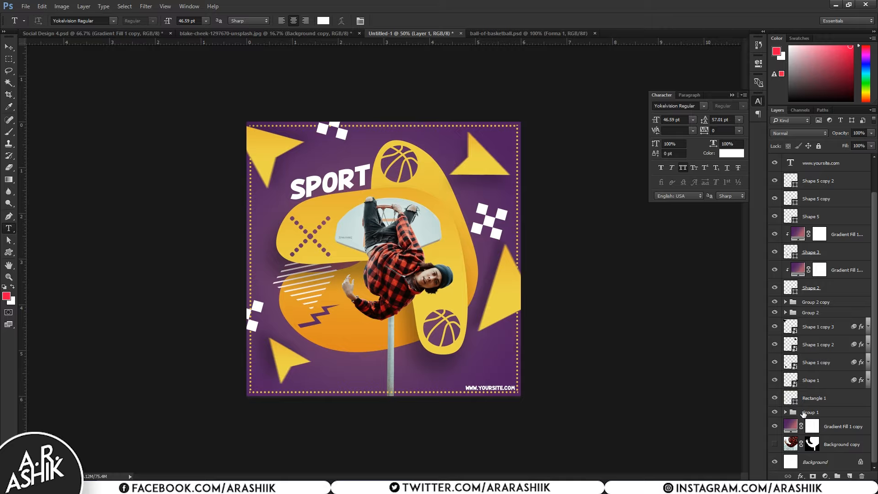
click(785, 412)
click(832, 427)
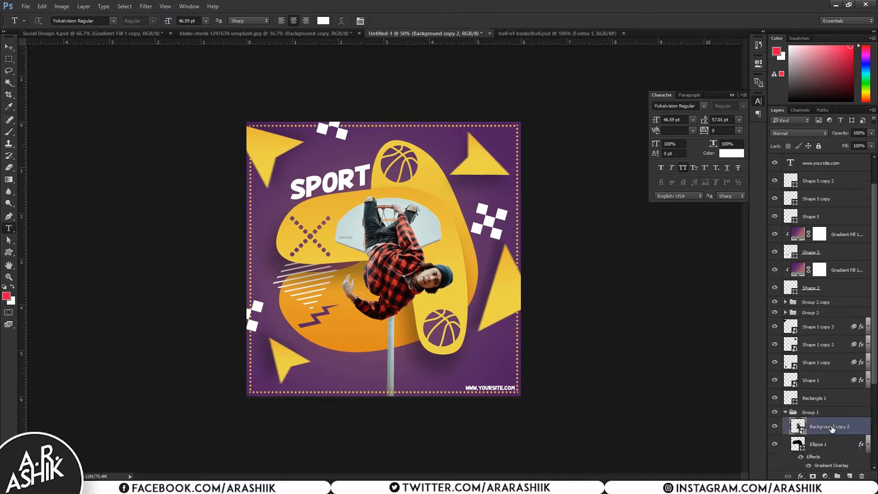
key(ctrl+j)
scroll(832, 427, down, 3)
click(774, 302)
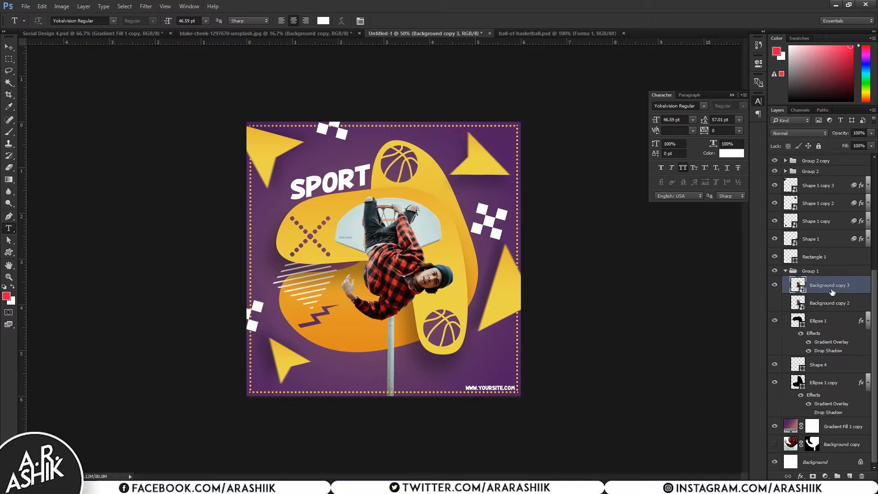
Rasterize the duplicated figure layer and apply the GREYCstoration noise filter with strength 100 and one iteration
right_click(833, 286)
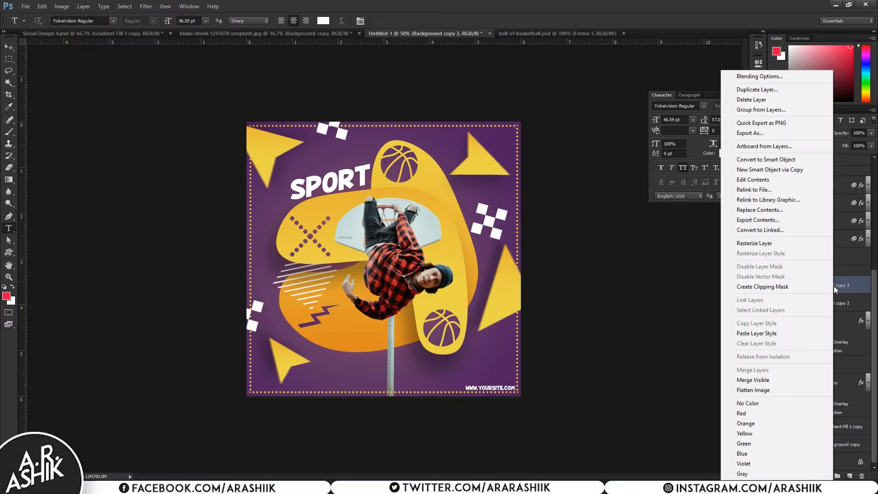
click(770, 242)
key(ctrl+plus)
key(ctrl+plus)
key(ctrl+plus)
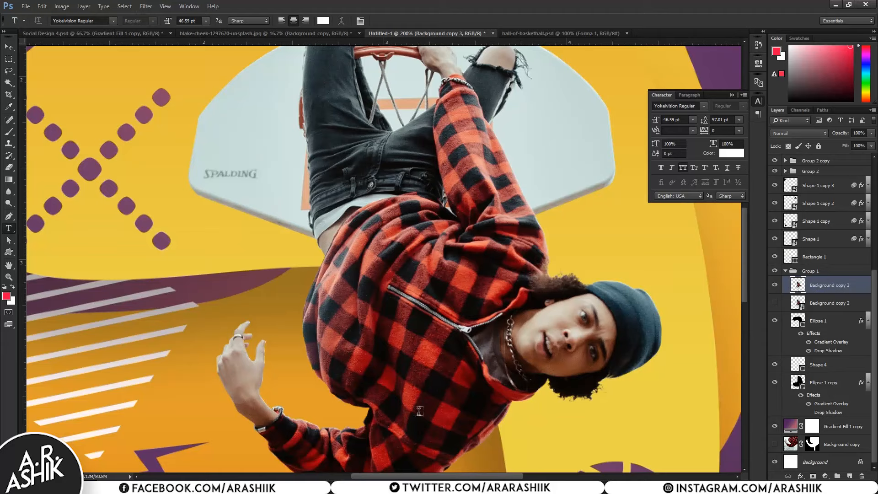
click(146, 6)
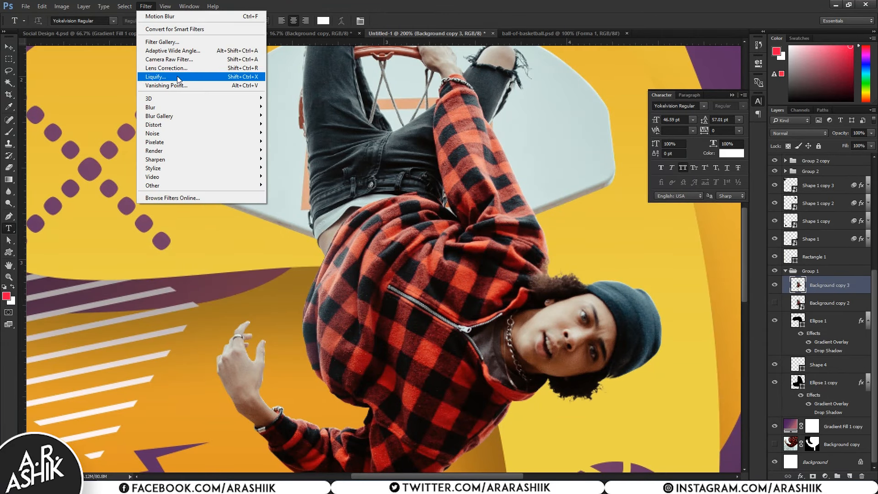
mouse_move(188, 127)
mouse_move(156, 133)
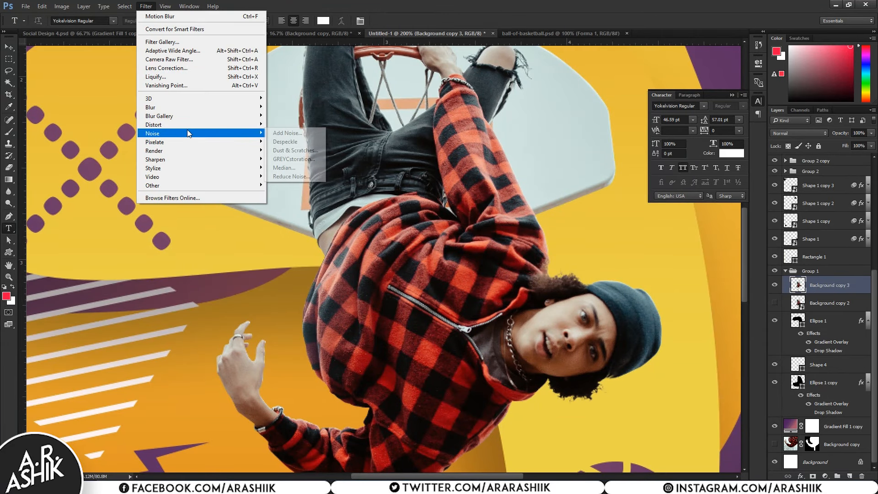
click(284, 159)
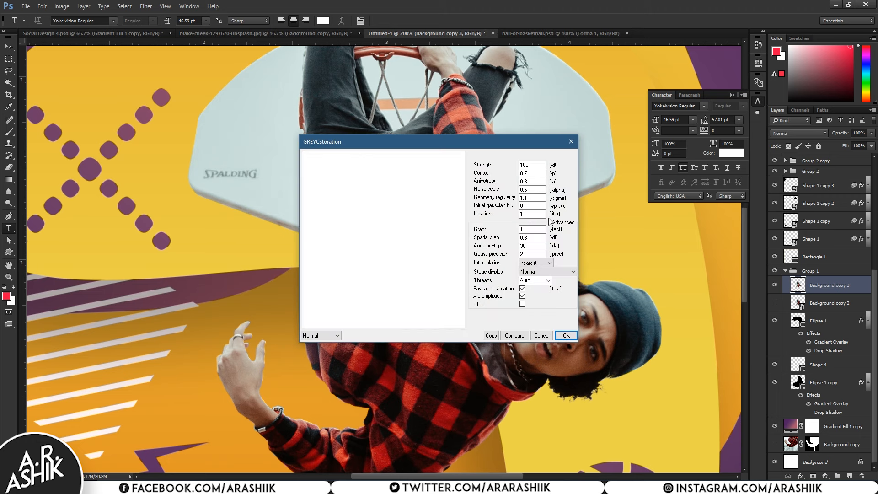
click(565, 335)
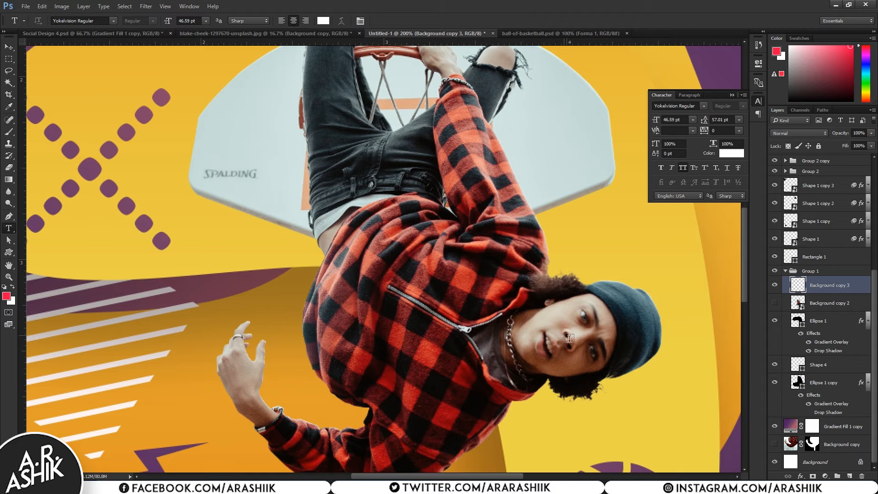
Compare the filtered figure copy with the original by toggling the visibility of the two layers
click(774, 303)
click(774, 286)
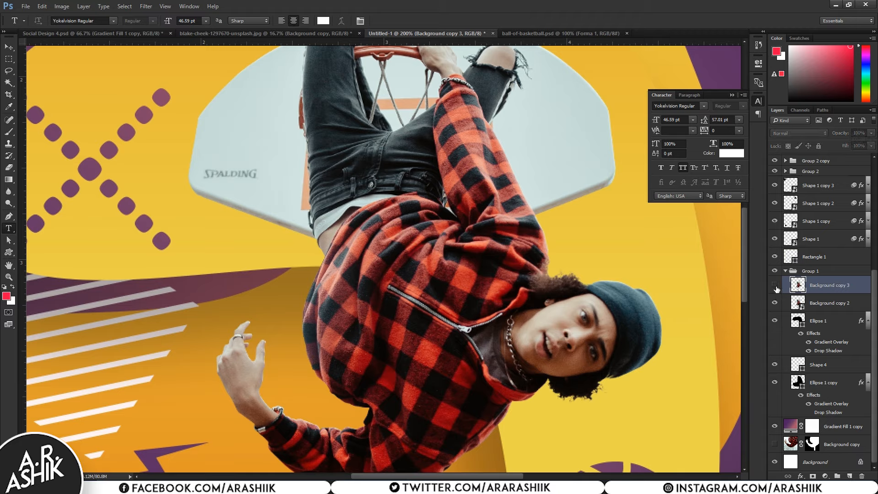
click(775, 286)
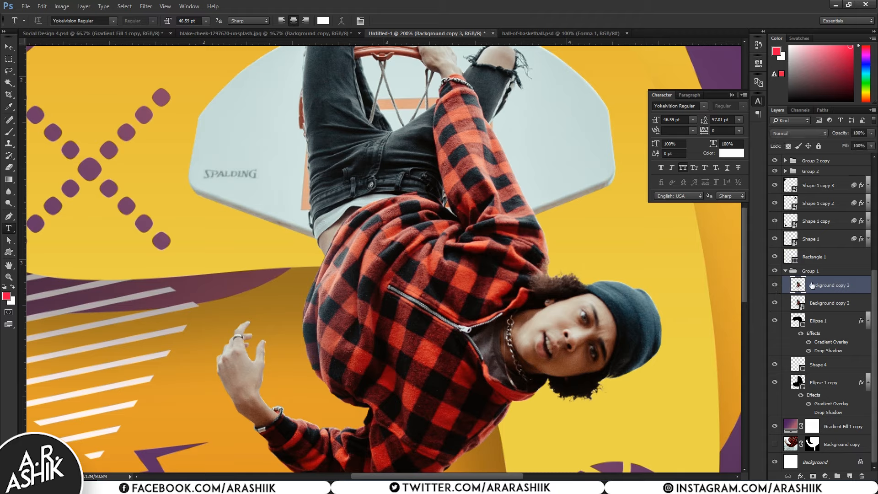
click(774, 304)
Apply a second GREYCstoration pass to the figure copy with the same settings
click(149, 6)
mouse_move(192, 134)
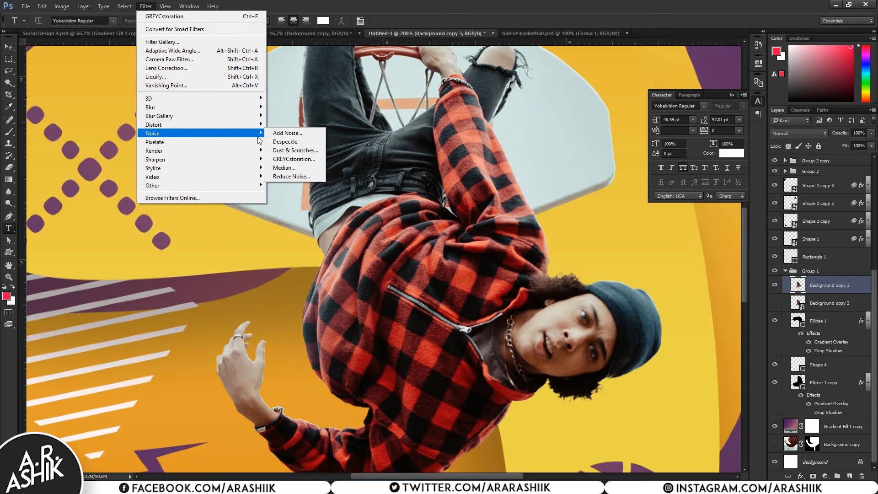
click(286, 158)
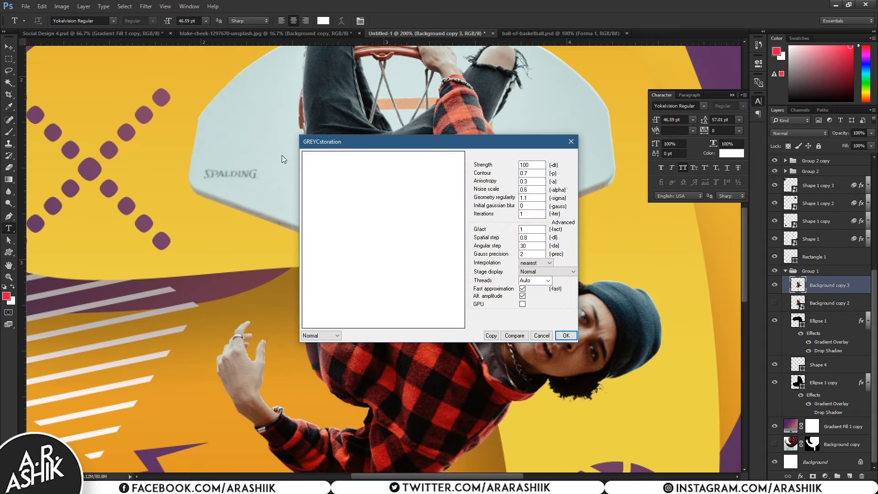
key(Return)
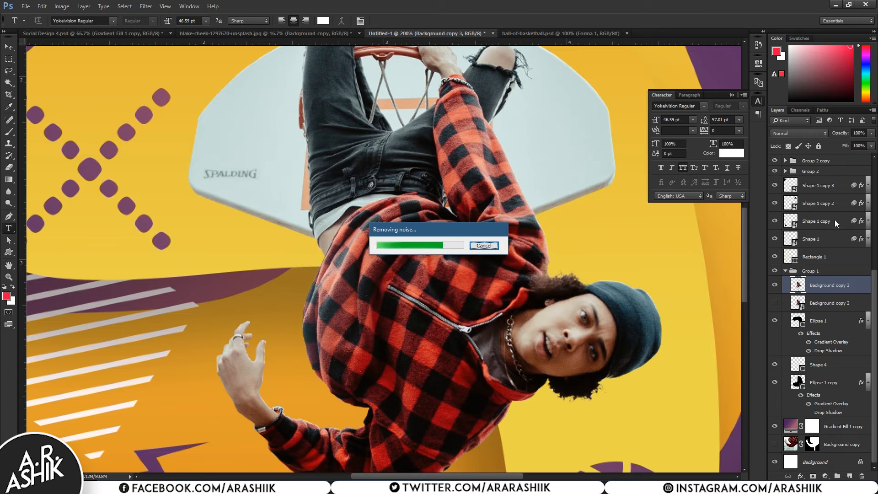
Delete the stamped Layer 1, and step back through the history to before the figure copy was rasterized
scroll(801, 205, up, 5)
scroll(800, 203, up, 1)
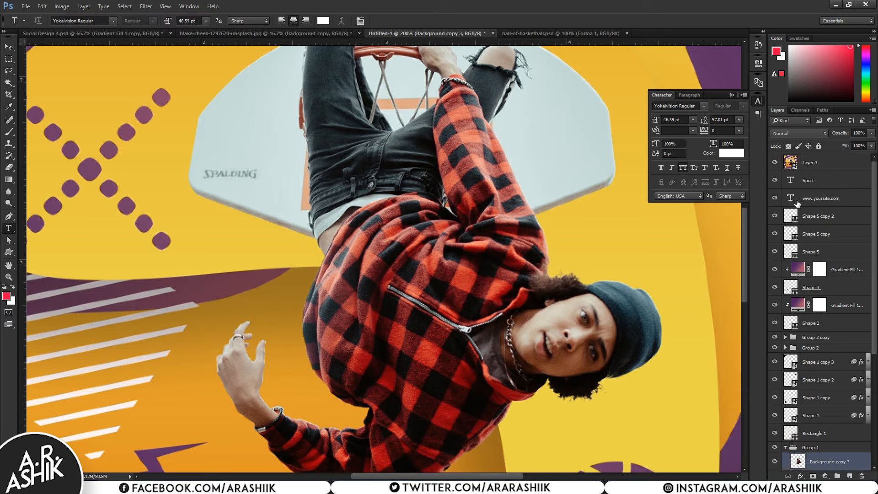
click(818, 163)
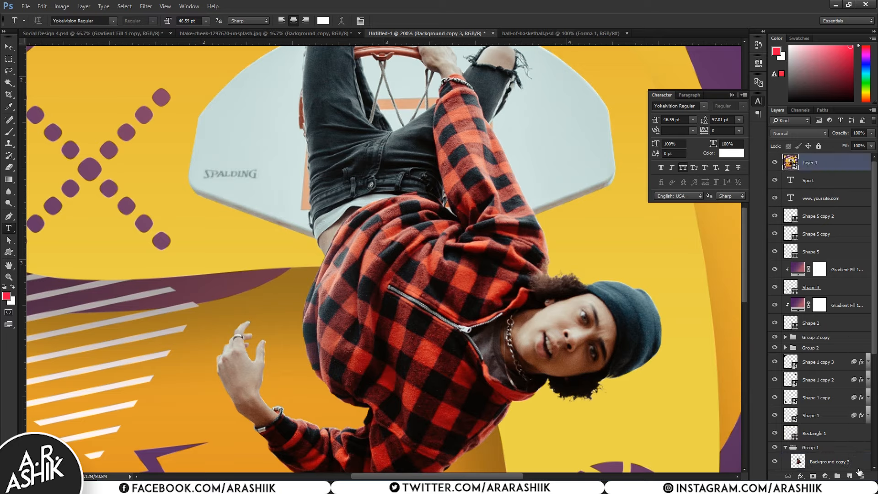
click(862, 477)
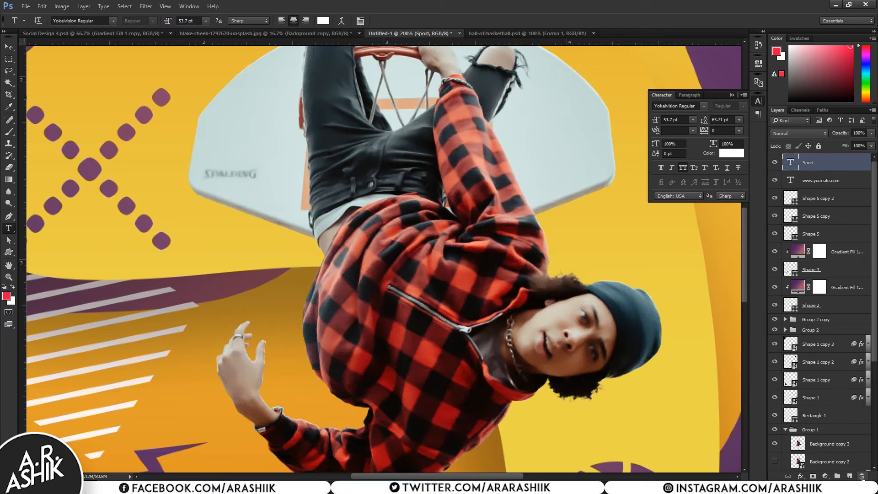
key(ctrl+alt+z)
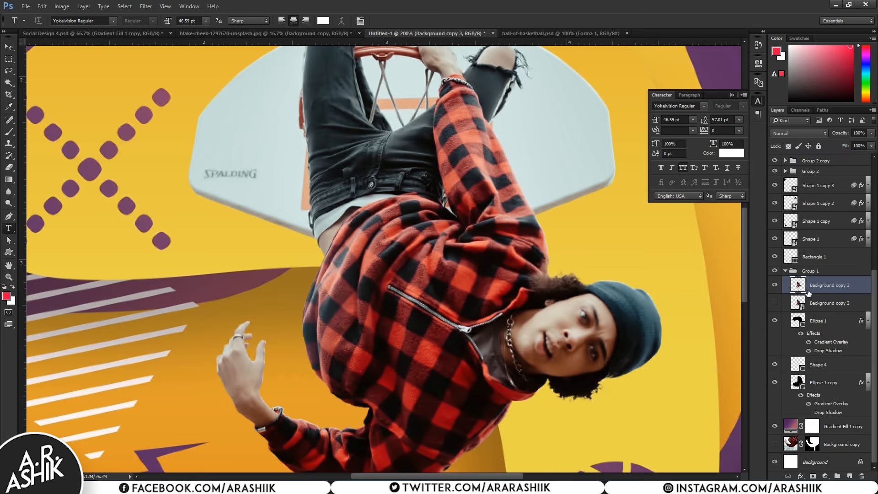
key(ctrl+alt+z)
Rasterize the duplicated figure layer Background copy 3 and delete the stamped Layer 1
right_click(807, 291)
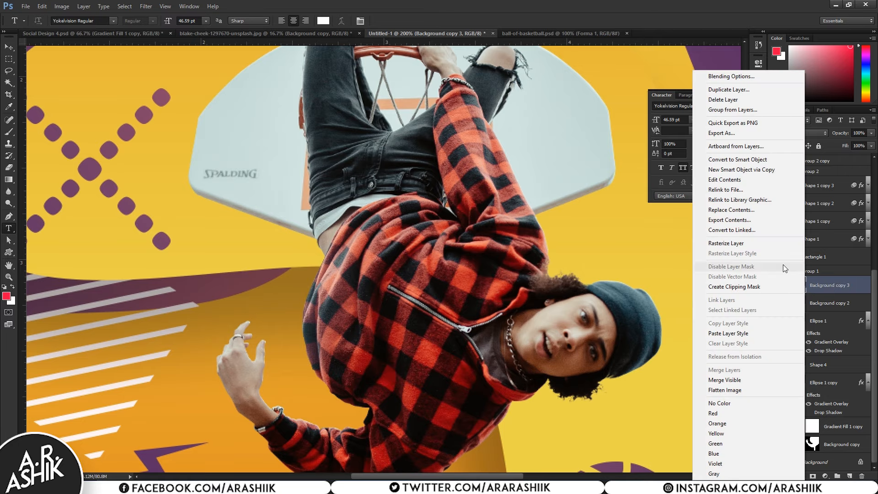
click(734, 244)
scroll(838, 283, up, 5)
click(810, 160)
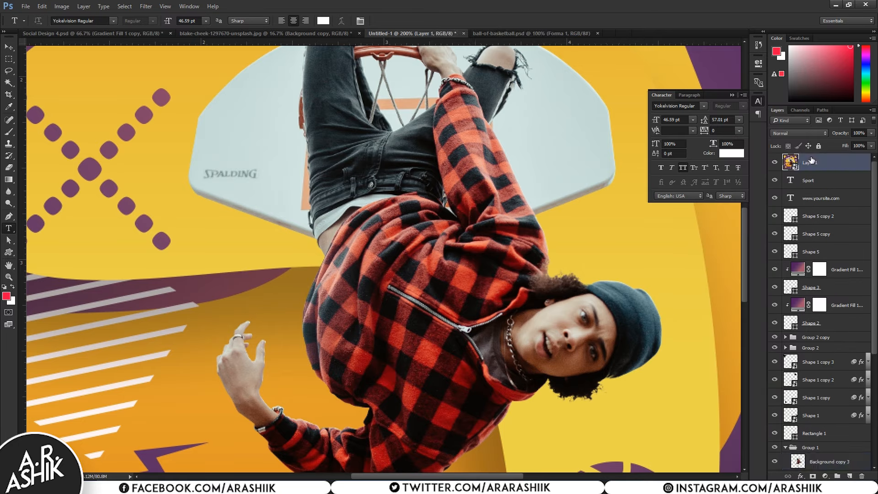
Apply GREYCstoration noise reduction at strength 100 to Background copy 3 and compare it with the original figure layer
scroll(811, 298, down, 5)
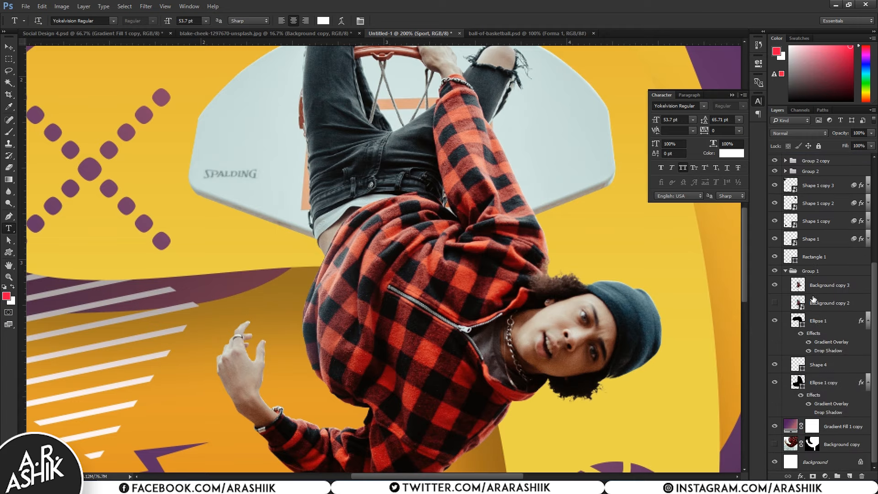
click(818, 285)
click(146, 6)
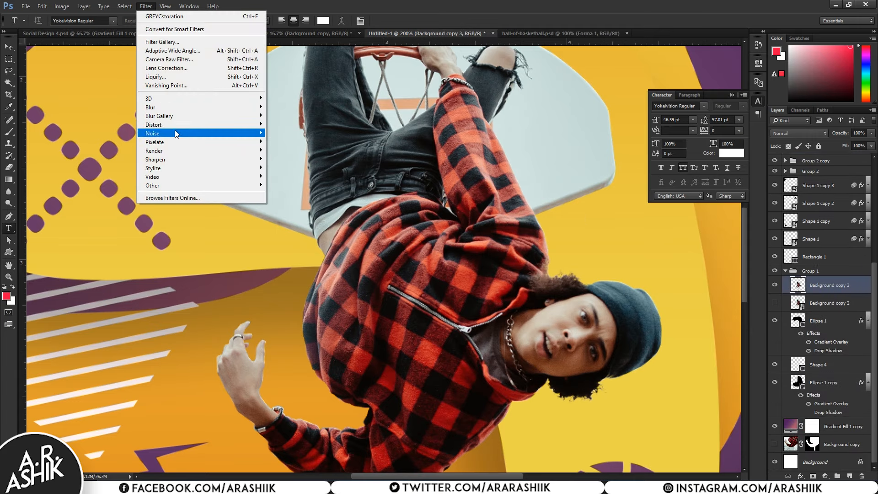
mouse_move(205, 133)
click(320, 161)
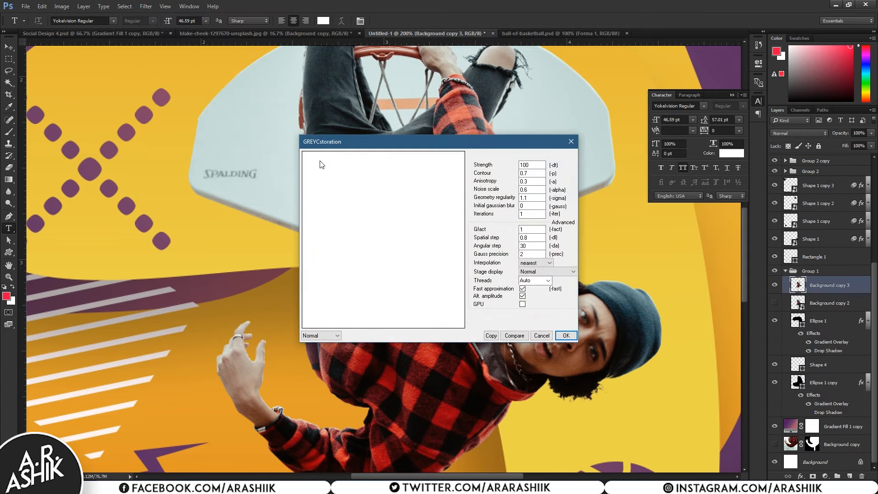
key(Return)
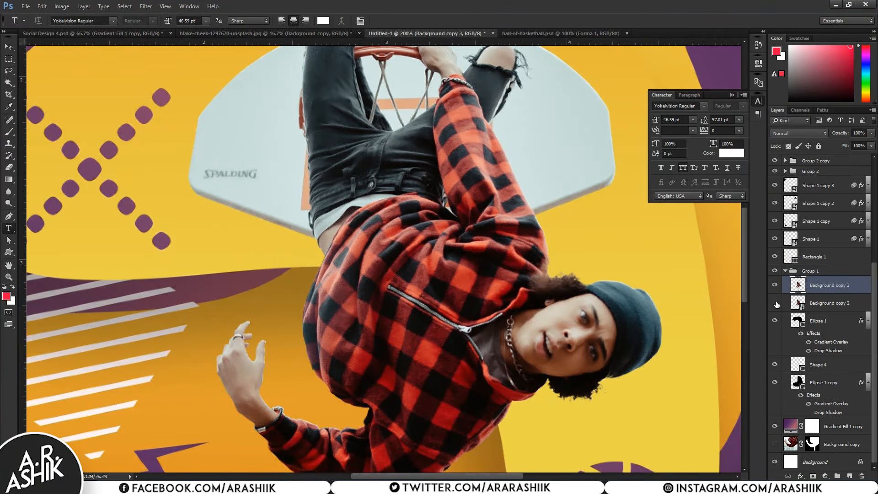
click(774, 286)
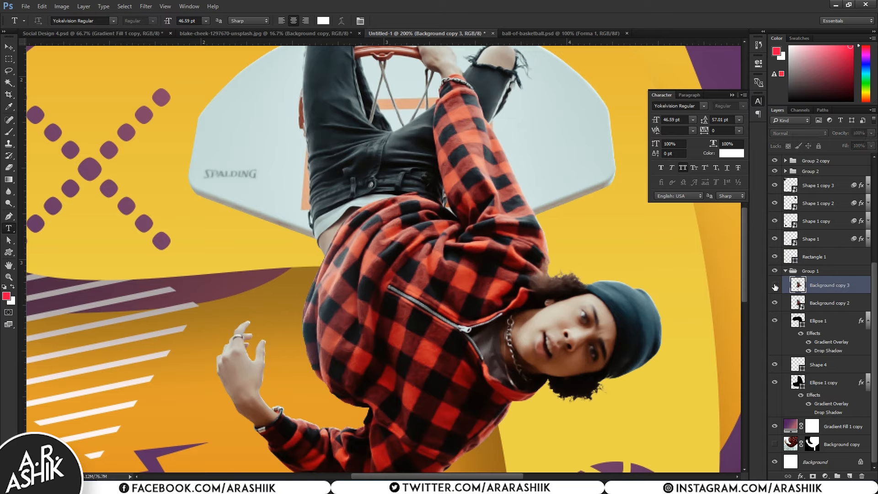
click(775, 286)
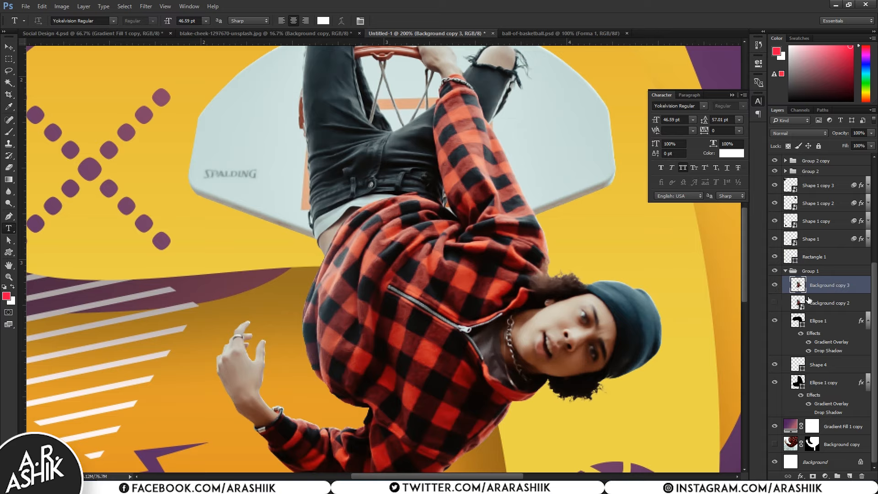
Collapse Group 1, stamp all visible layers into a new layer above the SPORT title and convert it to a smart object
click(786, 271)
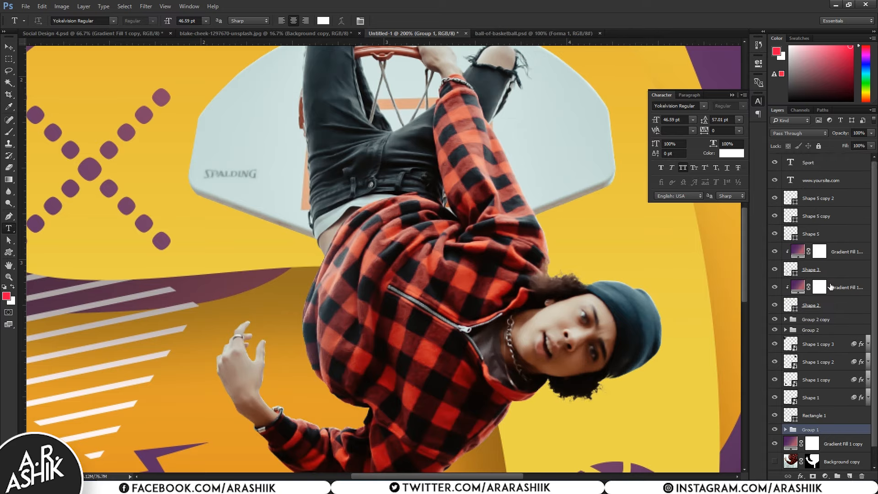
click(823, 167)
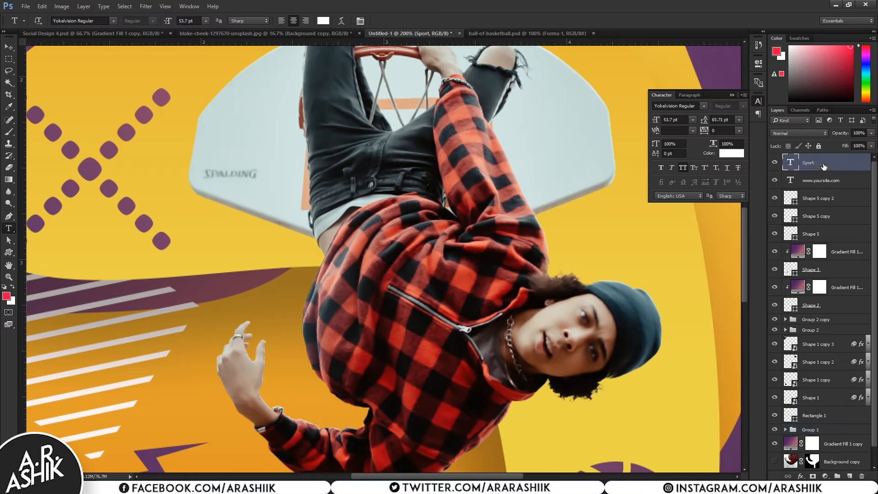
key(ctrl+shift+alt+n)
right_click(823, 163)
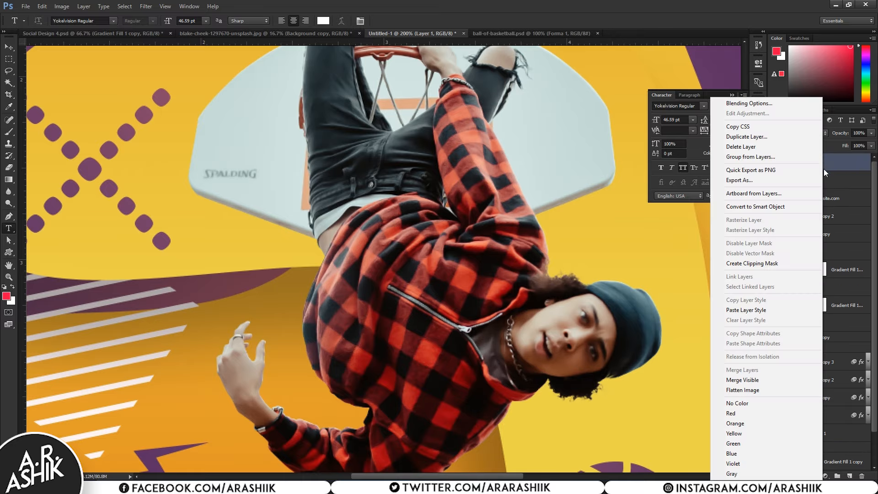
click(769, 207)
Open the Camera Raw Filter on the Layer 1 smart object and set Temperature to +4, Tint to +30 and Clarity to -28
click(146, 6)
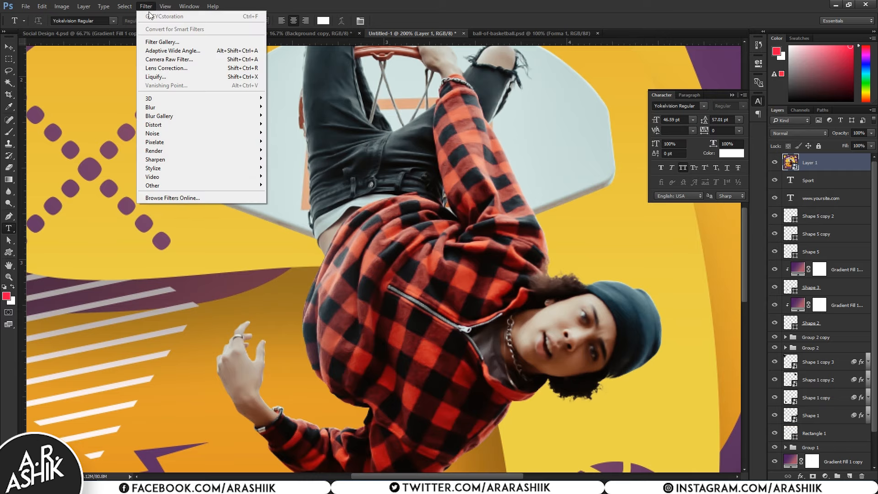
click(171, 59)
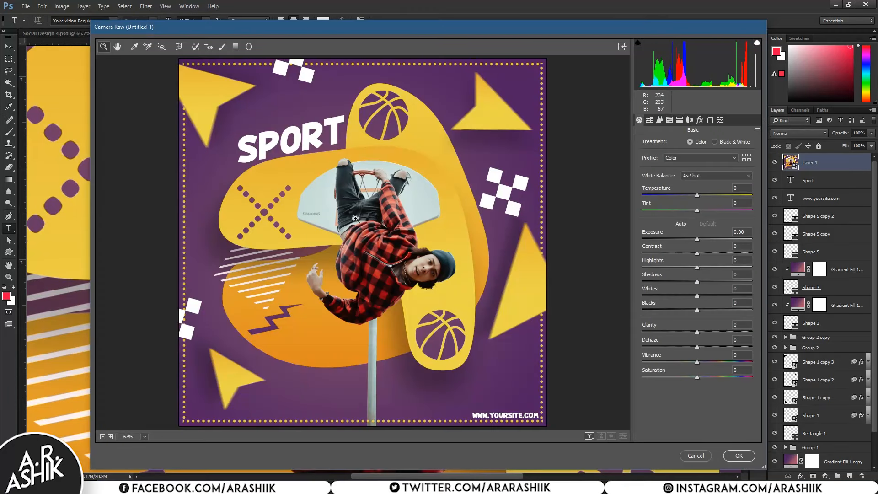
mouse_move(697, 197)
mouse_down()
mouse_move(711, 196)
mouse_move(714, 209)
mouse_move(693, 197)
mouse_up()
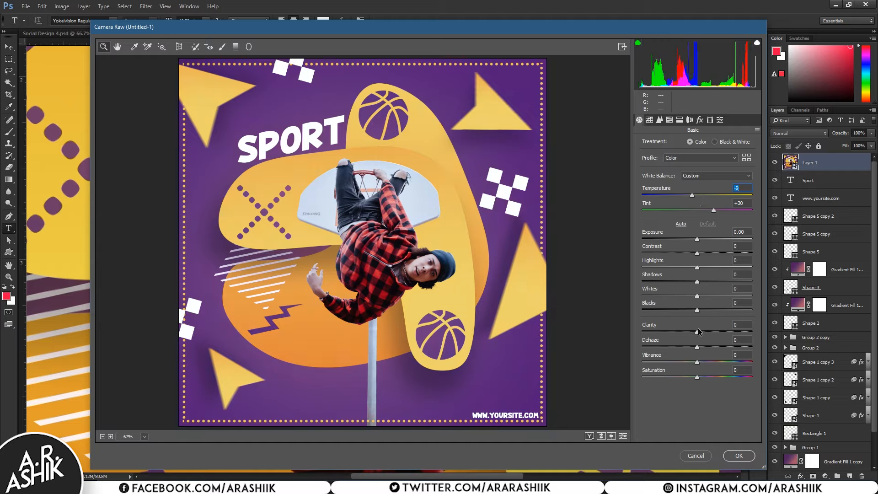
mouse_move(698, 331)
mouse_down()
mouse_move(713, 330)
mouse_move(682, 330)
mouse_up()
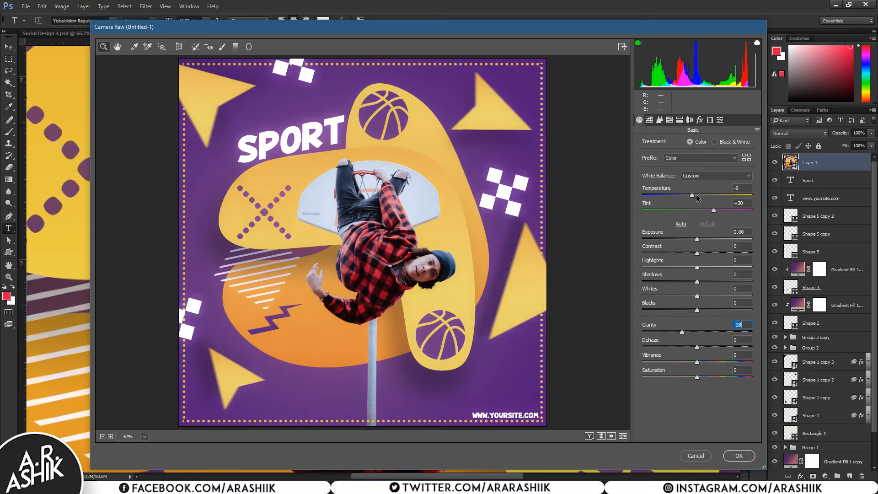
drag(693, 196, 699, 196)
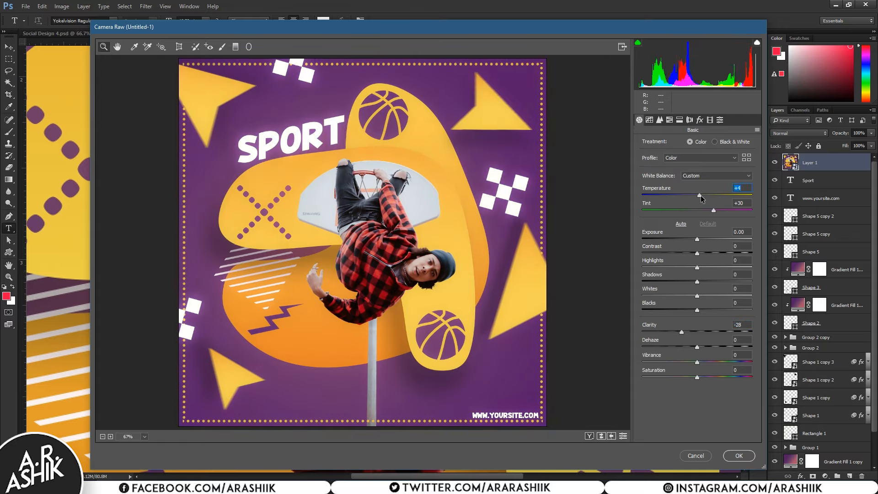
Set Exposure to +0.20, Contrast +23, Highlights -20, Shadows -6, Dehaze +25, Vibrance -6 and Saturation +4, and apply the Camera Raw grading
mouse_move(699, 244)
mouse_down()
mouse_move(691, 241)
mouse_move(699, 240)
mouse_up()
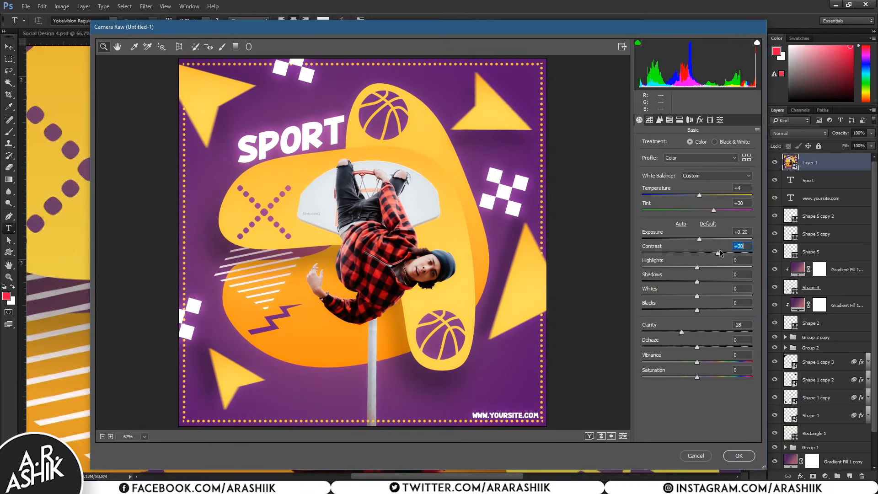
click(700, 254)
drag(699, 252, 694, 282)
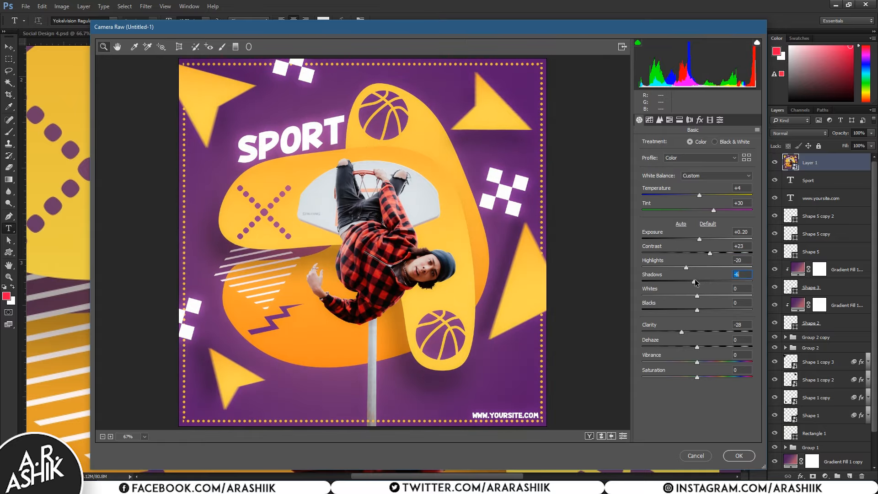
drag(698, 347, 700, 378)
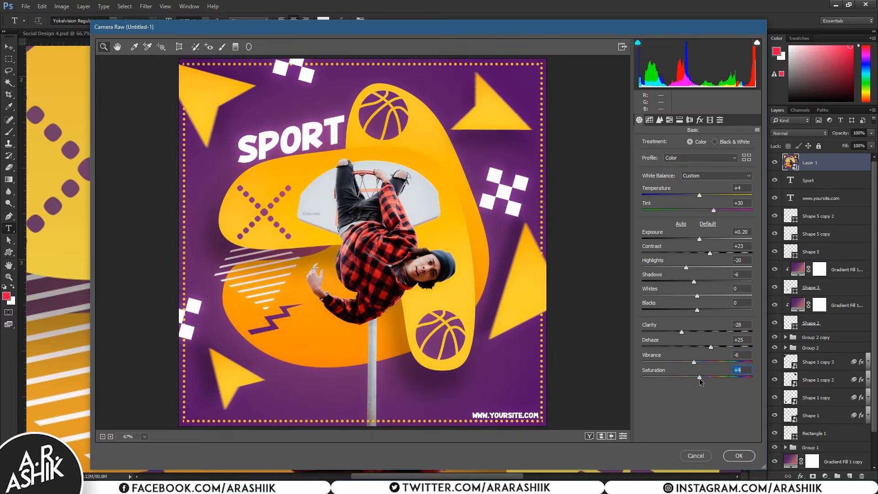
click(738, 455)
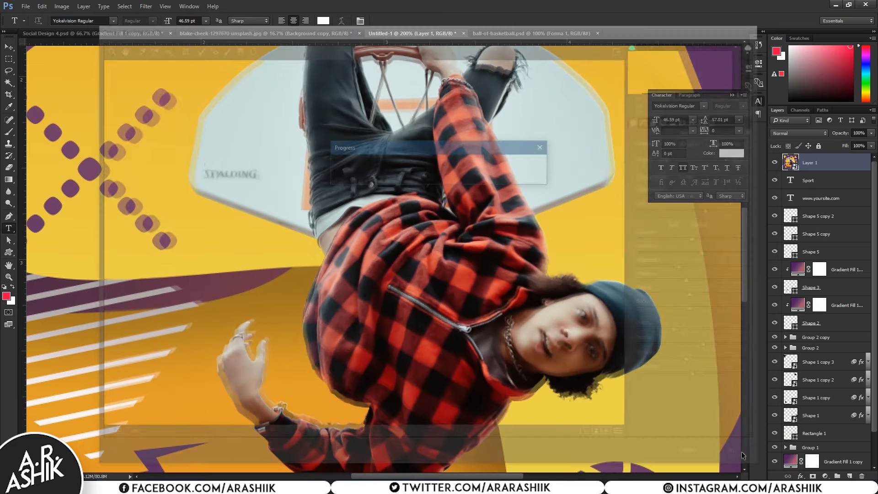
Compare the whole design with and without the graded Layer 1, and collapse the floating Character settings
key(ctrl+minus)
key(ctrl+minus)
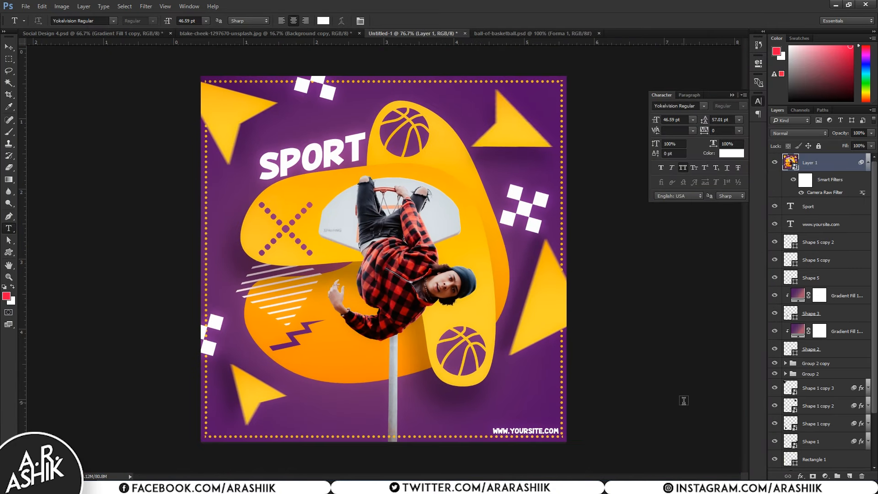
key(ctrl+minus)
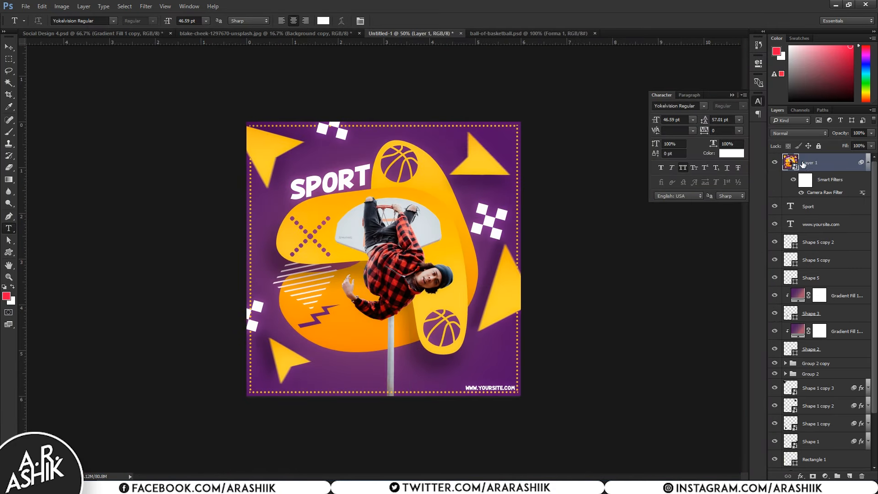
click(774, 163)
click(774, 163)
click(732, 95)
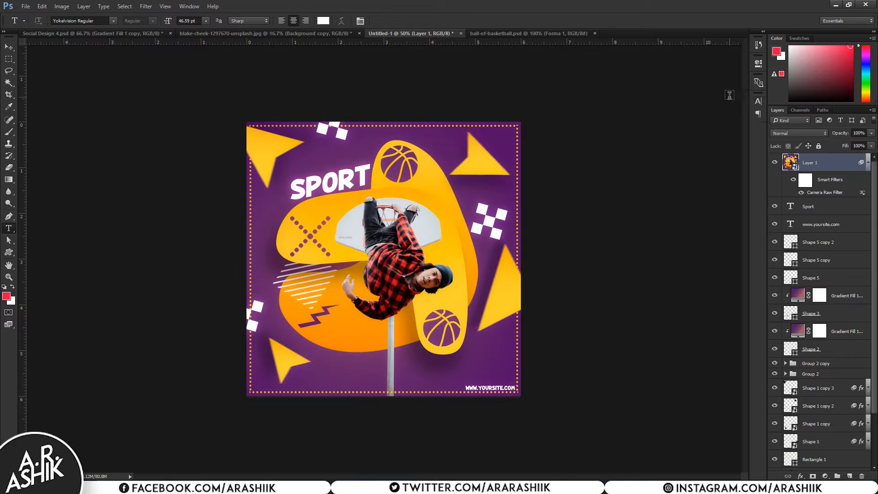